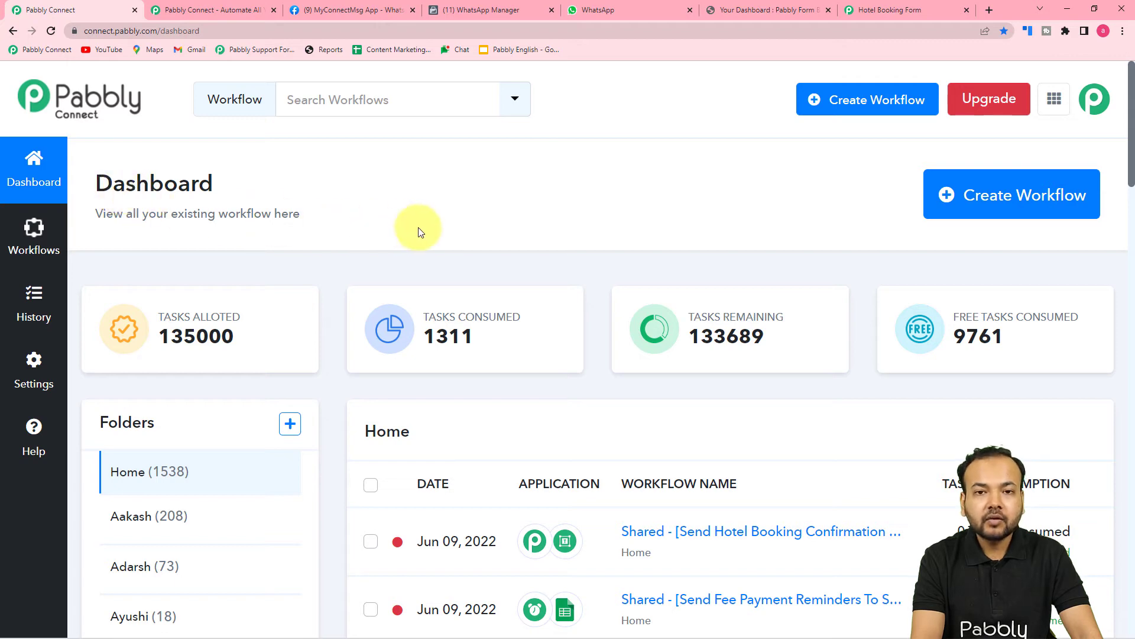
From the dashboard, create a workflow named 'Send Hotel Booking Confirmations on WhatsApp'.
click(223, 9)
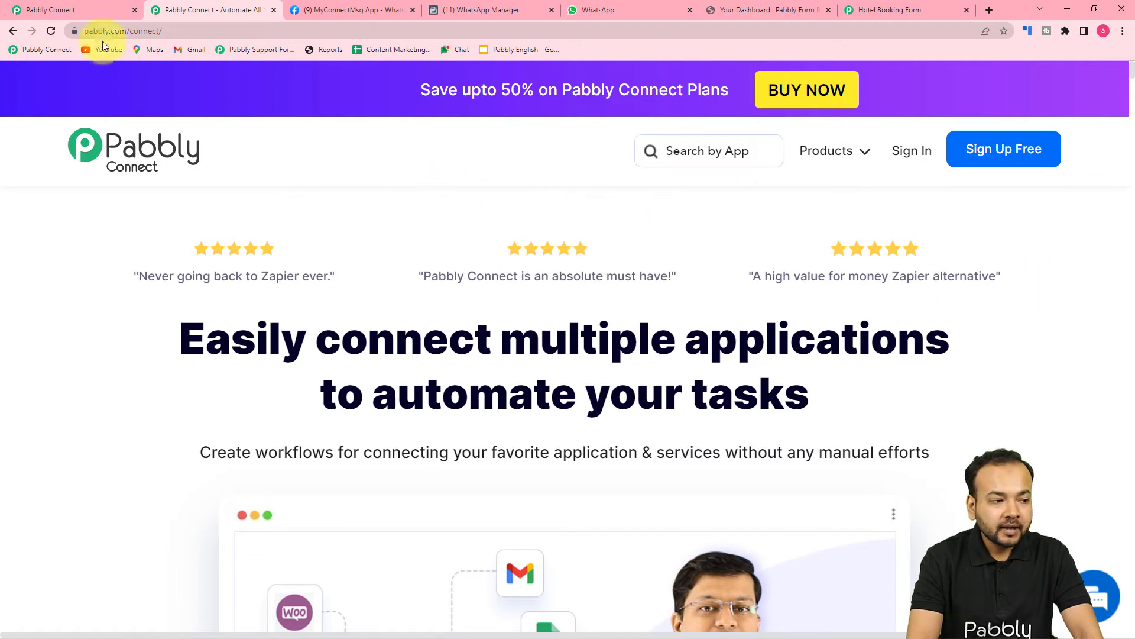
click(86, 11)
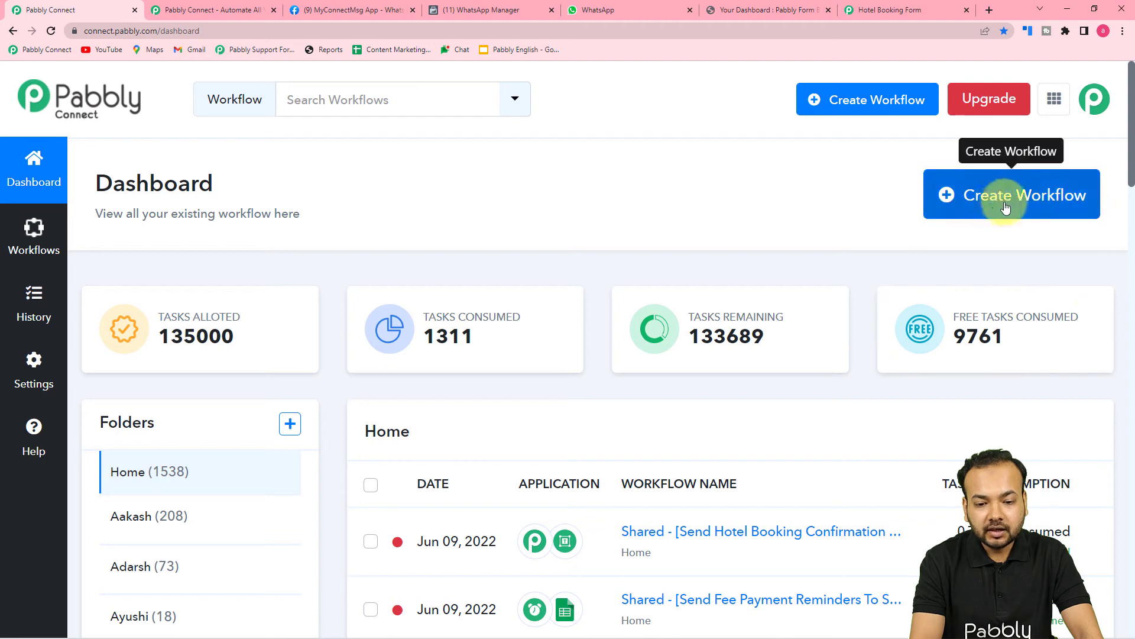
click(1037, 203)
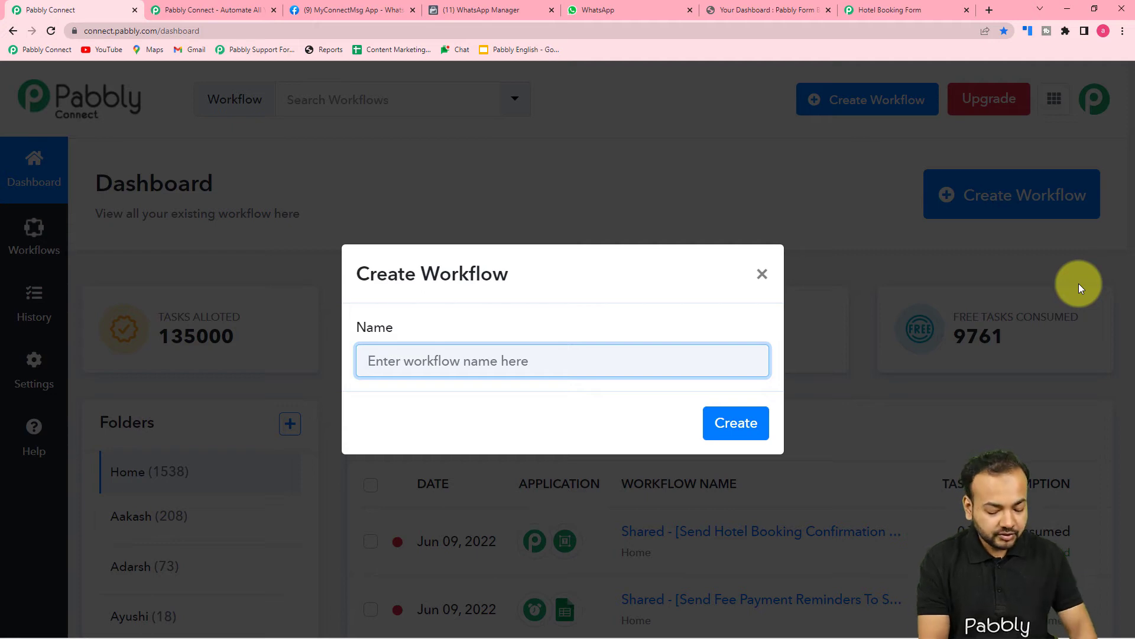
text(S)
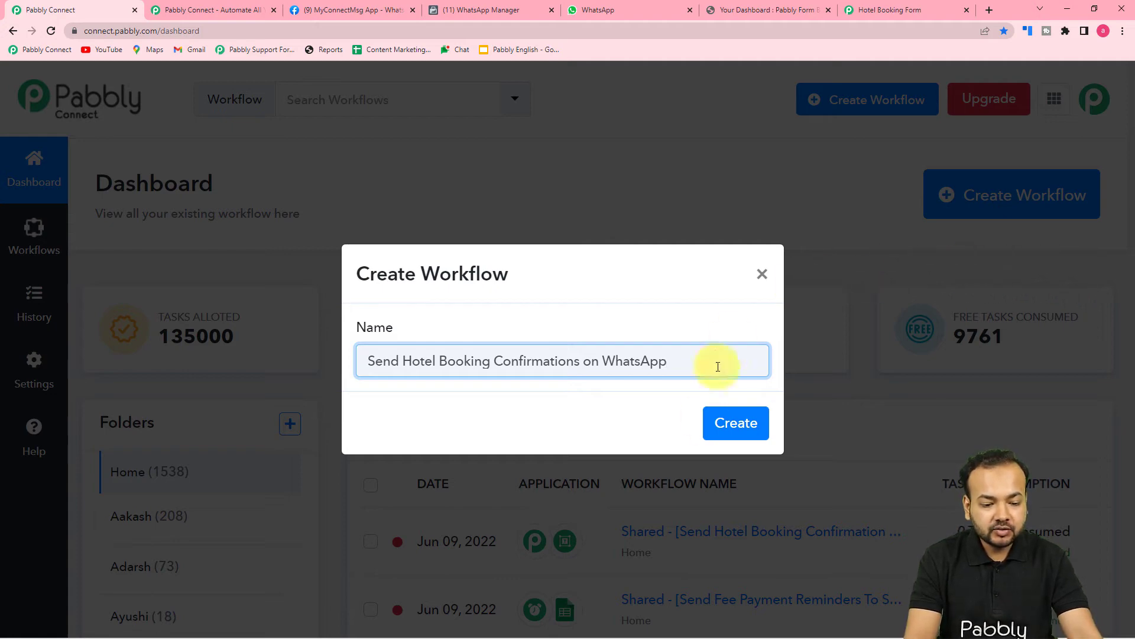
click(736, 426)
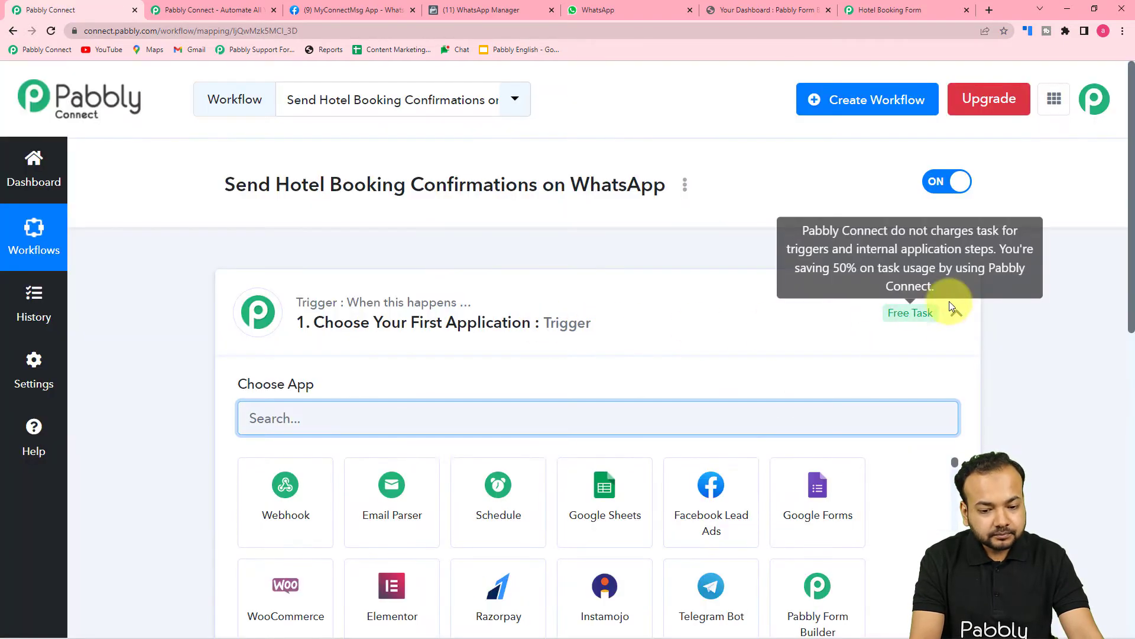
Search the trigger apps for 'pabb' and choose Pabbly Form Builder.
click(957, 312)
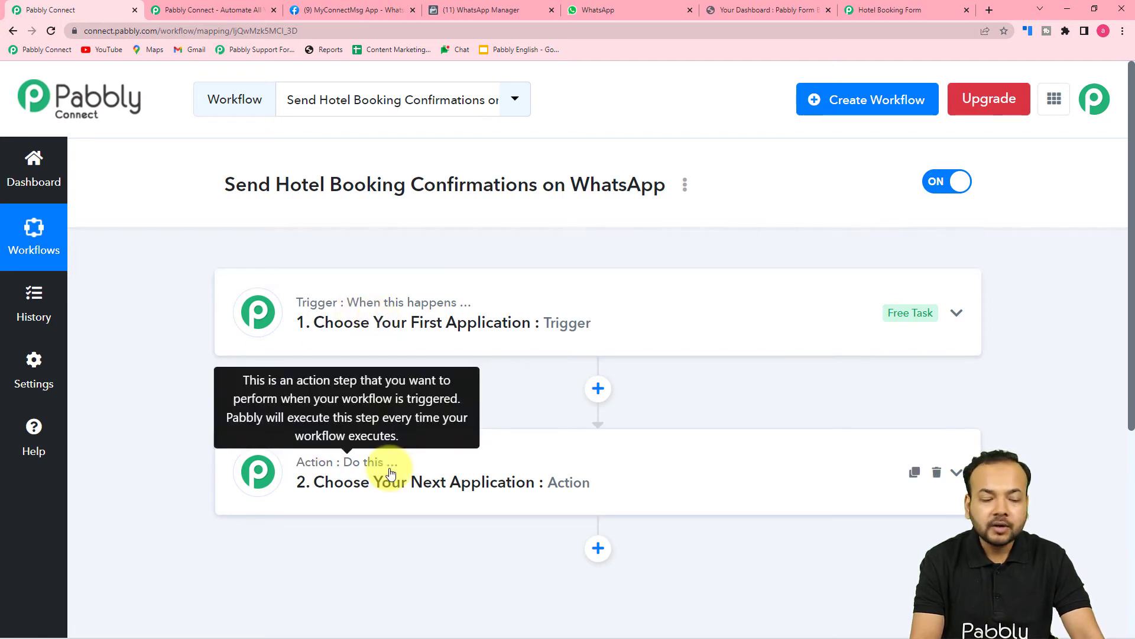
click(364, 303)
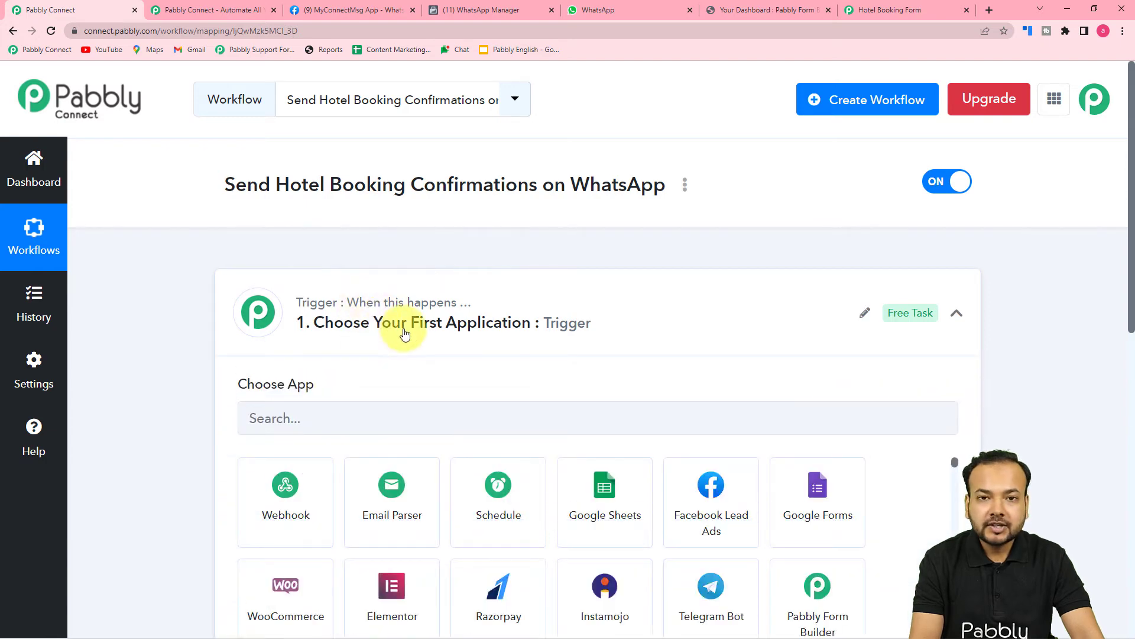
scroll(404, 334, down, 1)
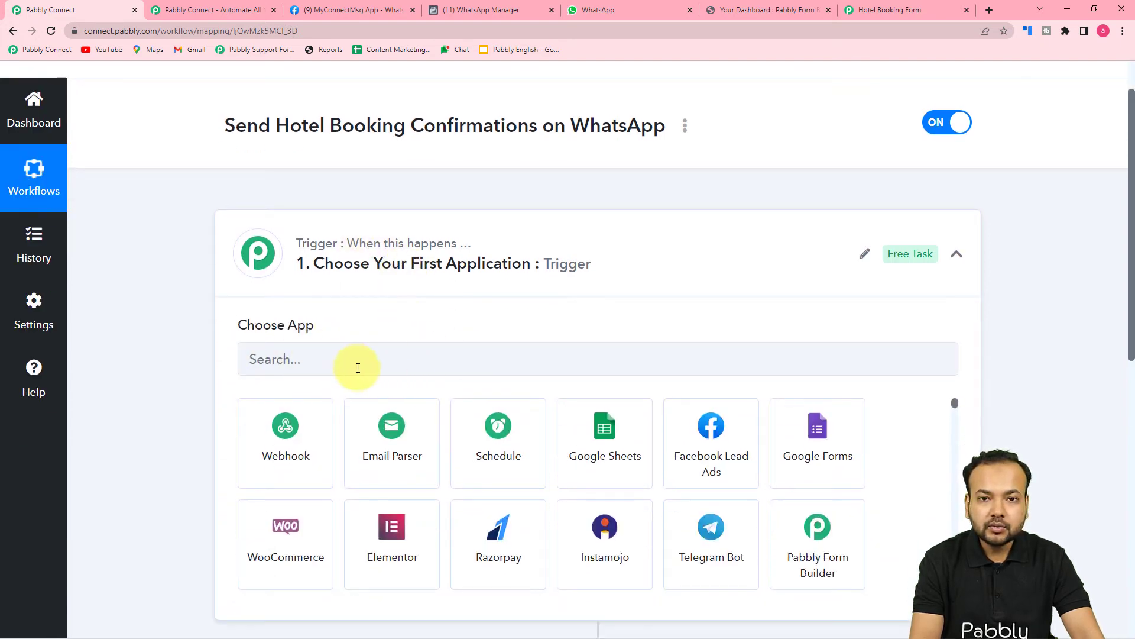
click(404, 364)
text(p)
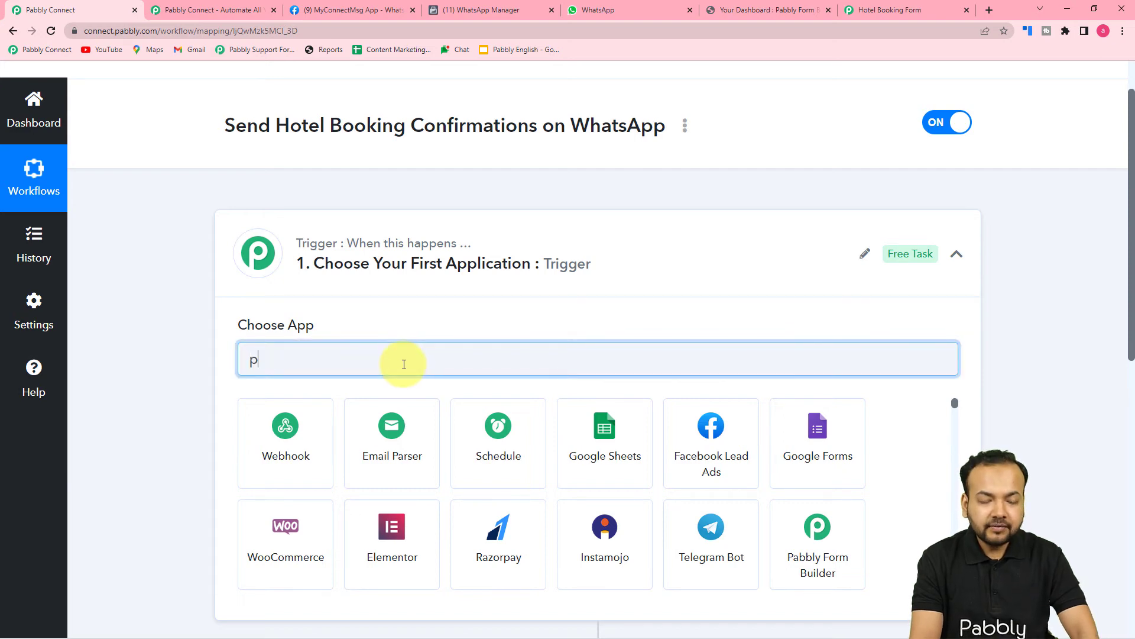
text(abb)
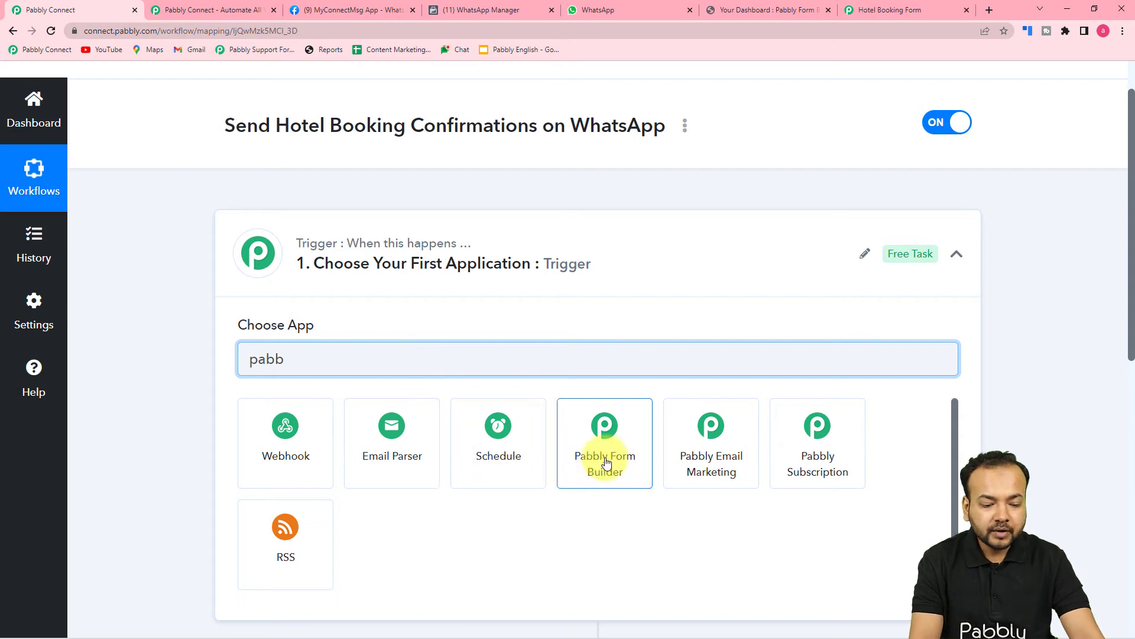
click(602, 449)
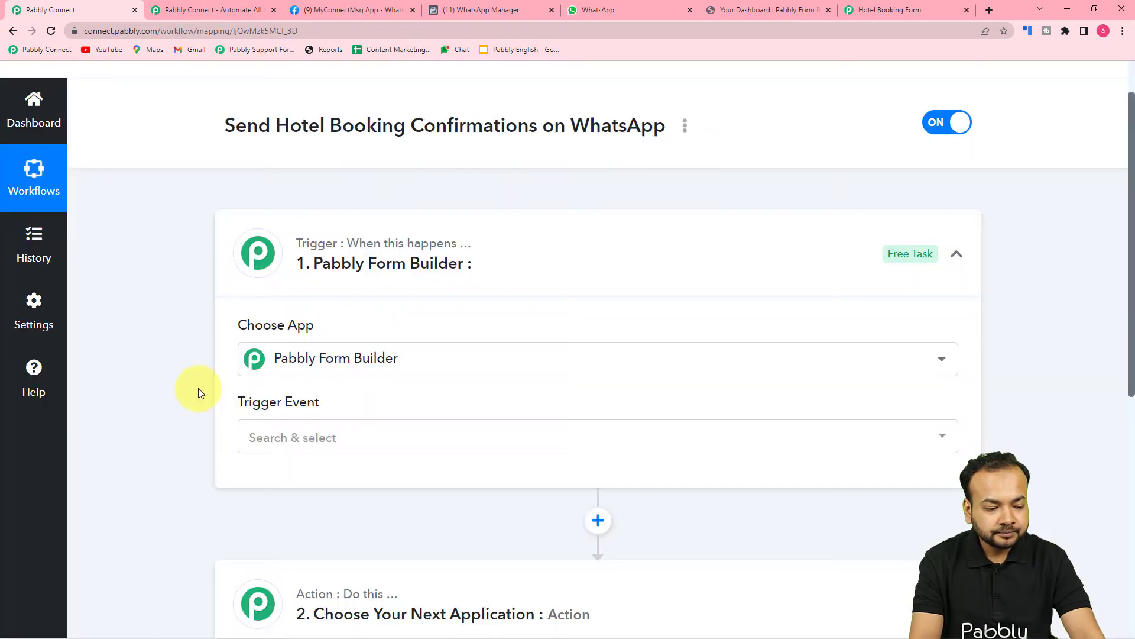
Set the trigger event to New Form Submission, check its webhook URL, then go to Form Builder.
scroll(198, 388, down, 3)
click(355, 262)
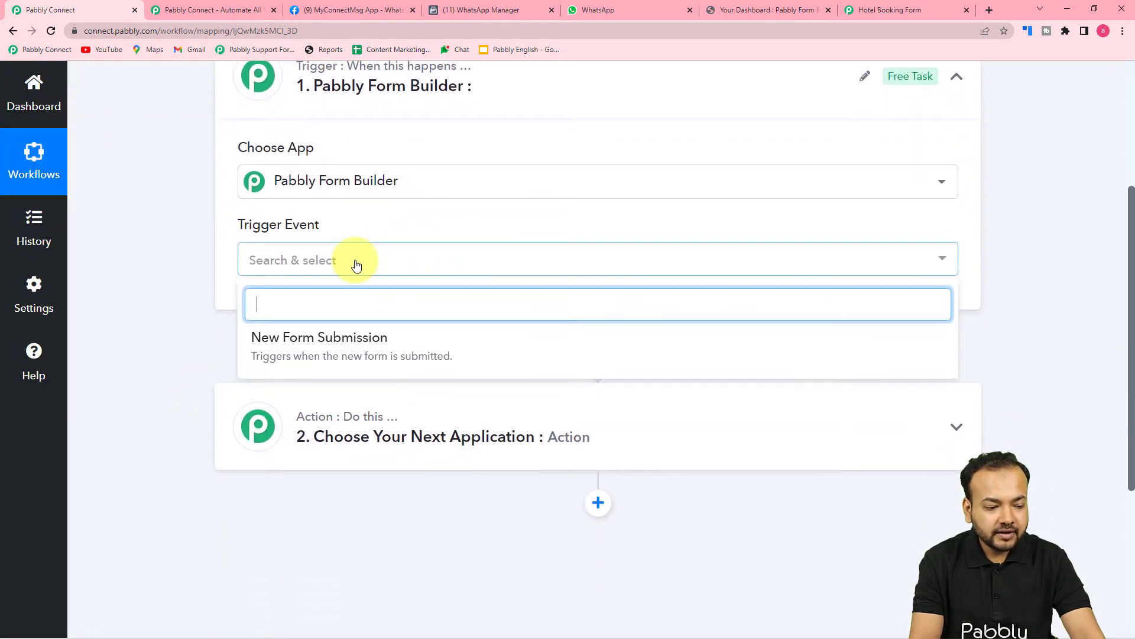
click(367, 346)
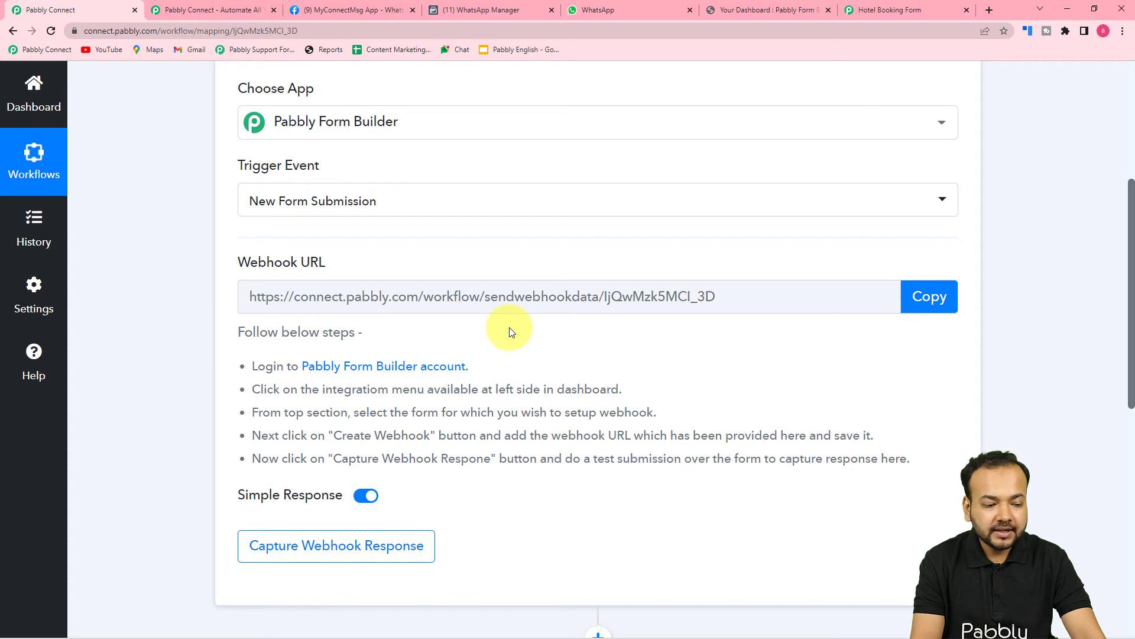
scroll(512, 331, down, 2)
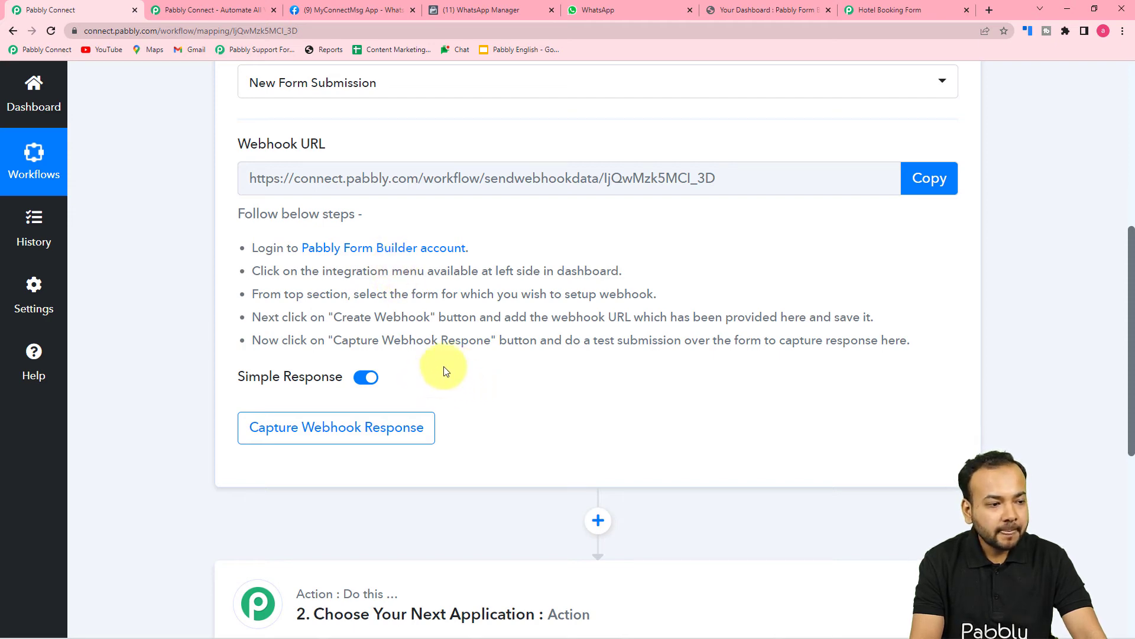
click(727, 12)
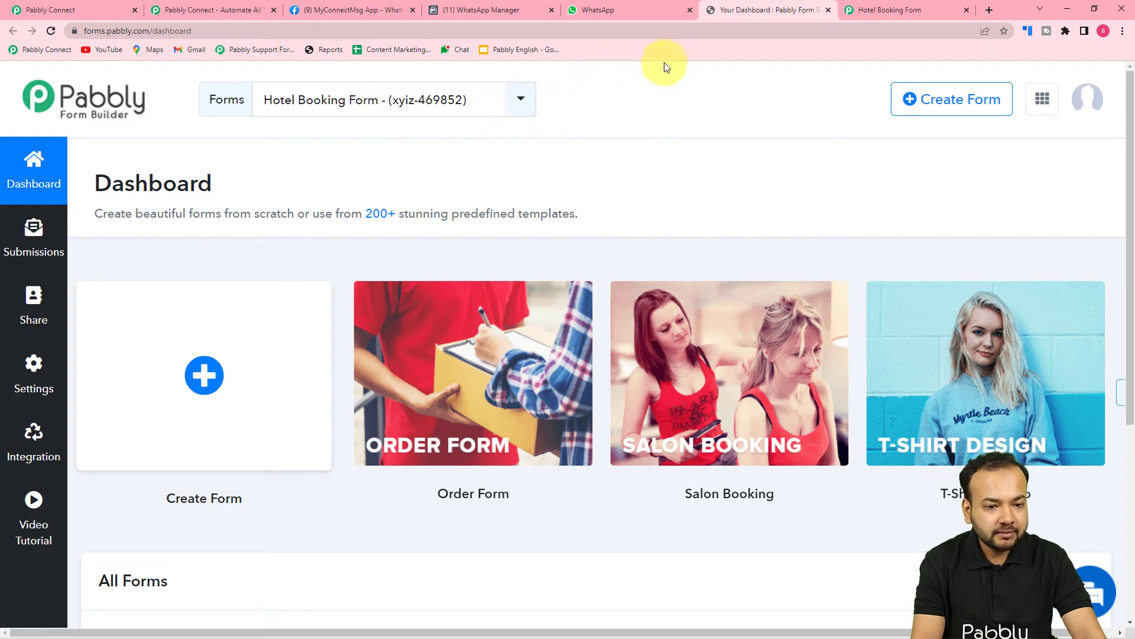
Check the live booking form, then select Hotel Booking Form (xyiz-469852) in the dashboard's Forms list.
click(854, 8)
scroll(593, 289, up, 10)
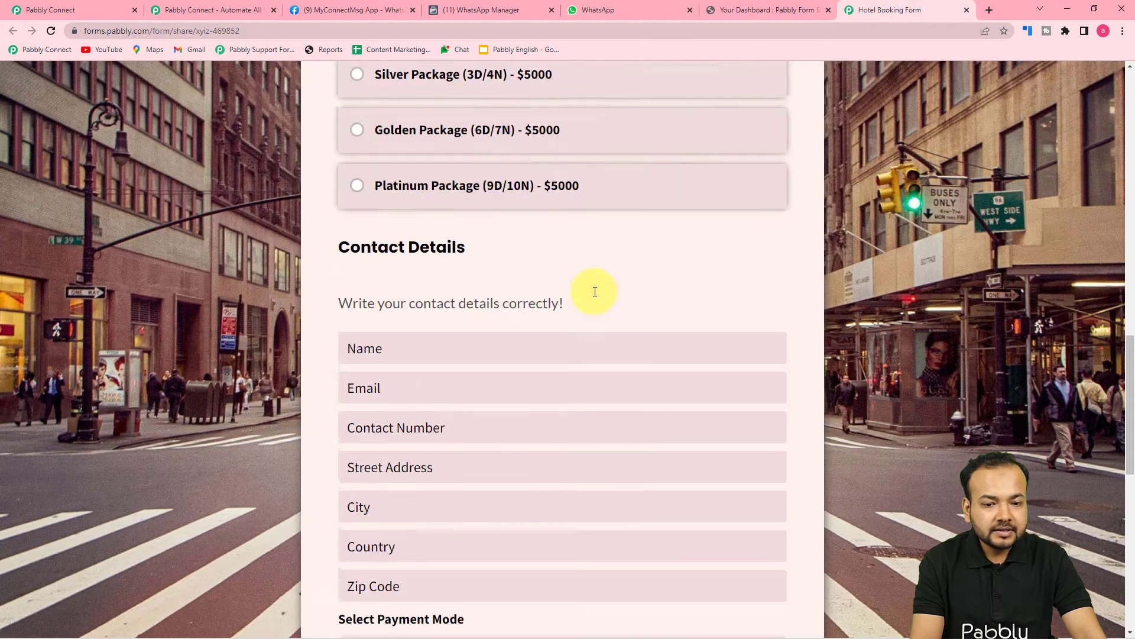
scroll(593, 288, up, 3)
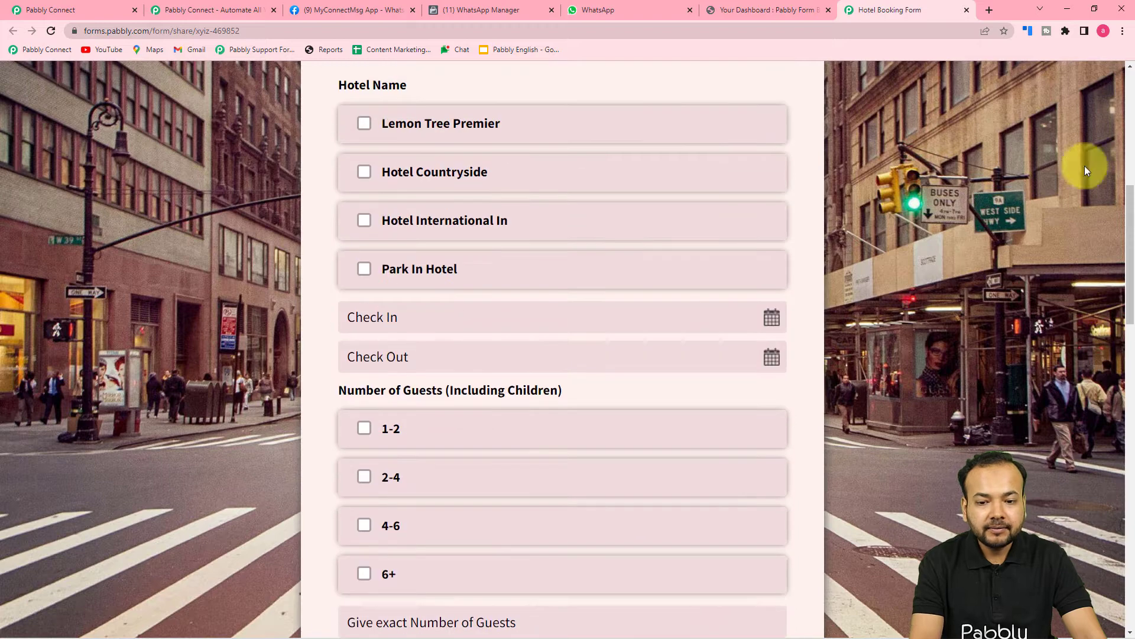
scroll(1094, 153, up, 8)
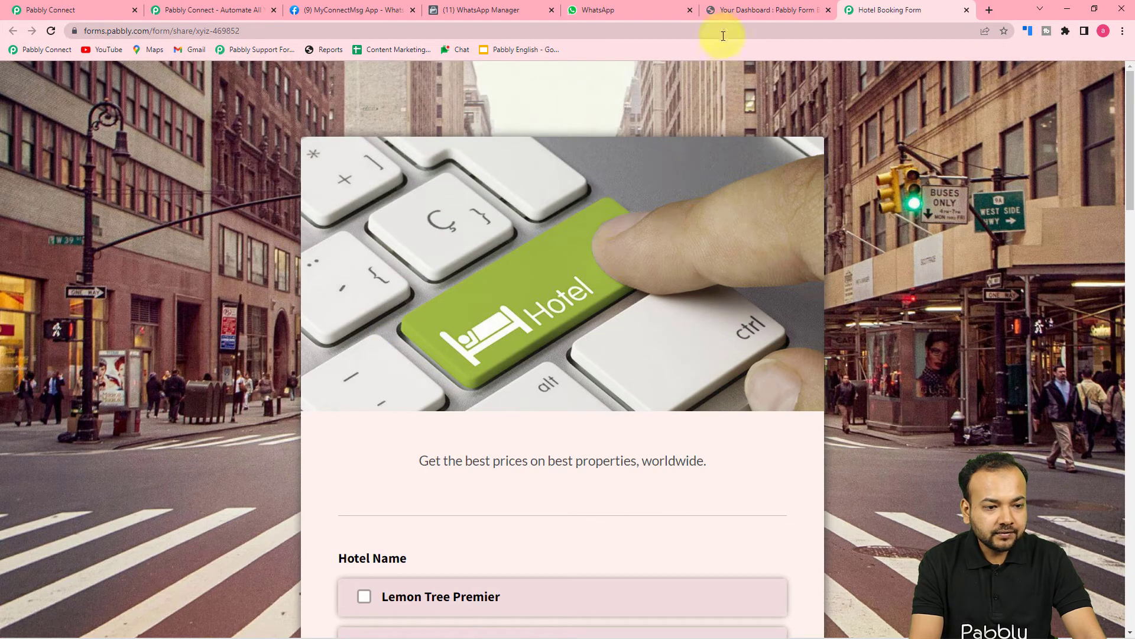
click(737, 8)
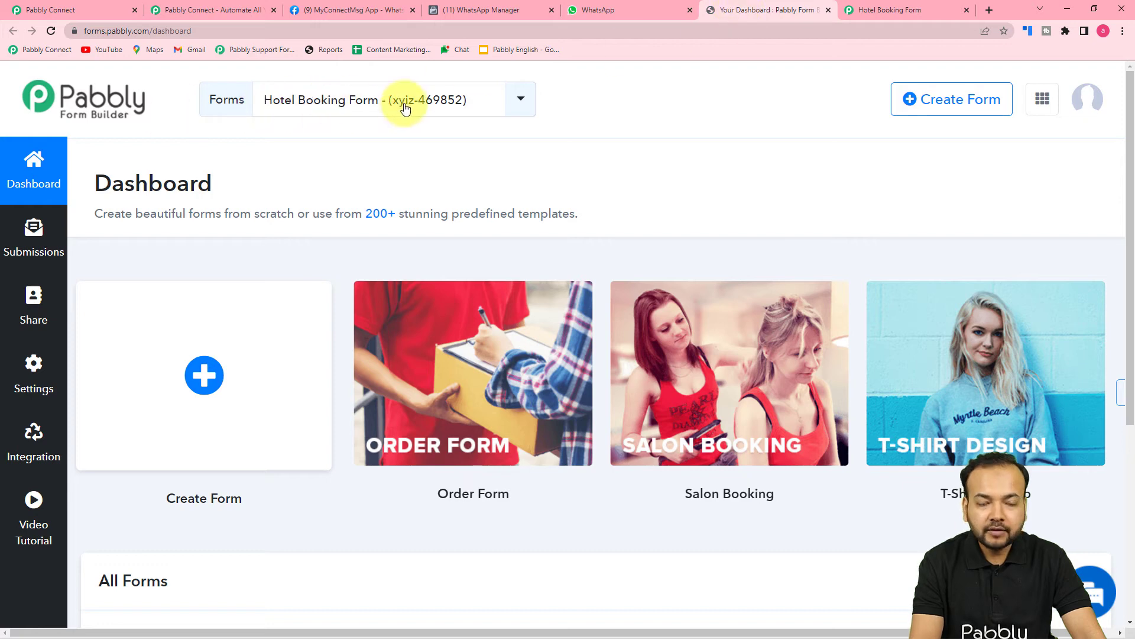
click(523, 106)
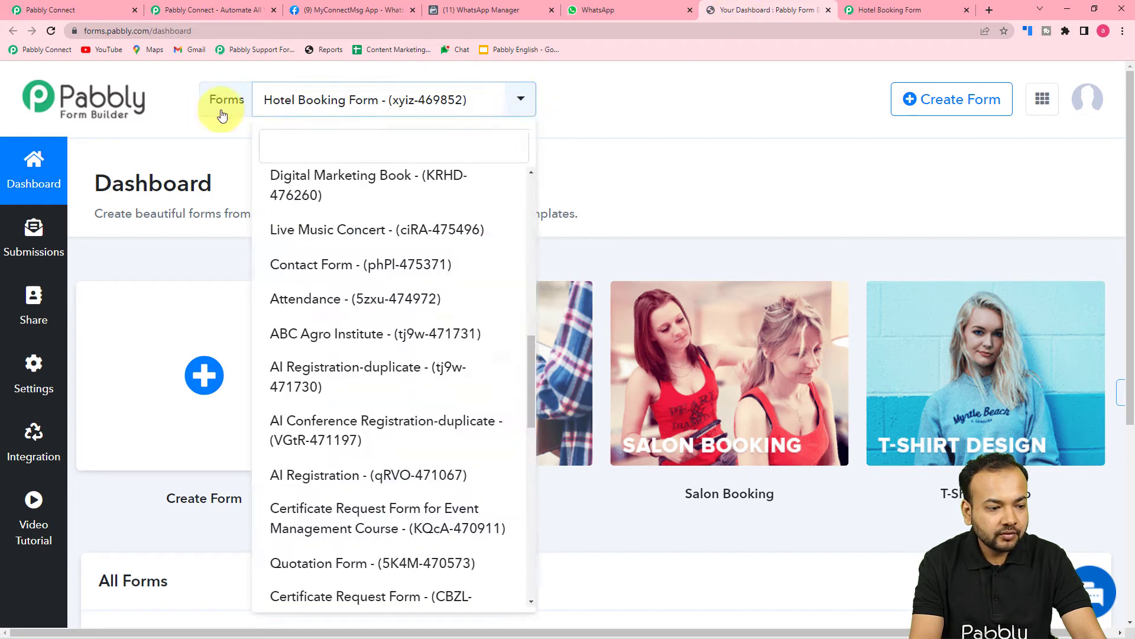
click(387, 105)
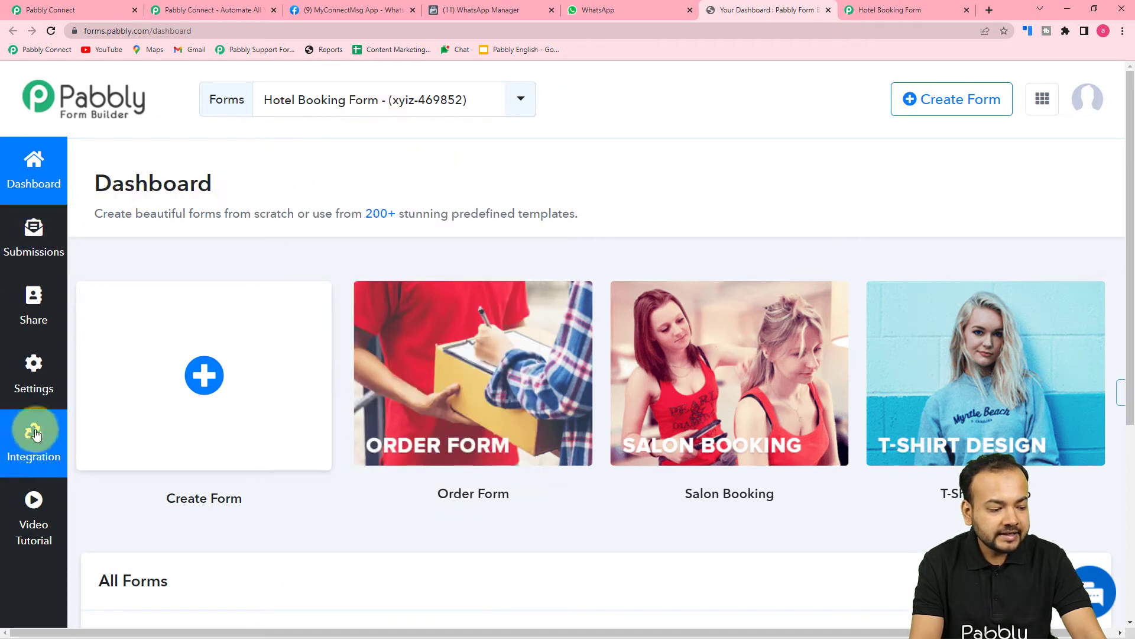
Open the form's Integration > Webhooks section and start adding a new webhook.
click(34, 449)
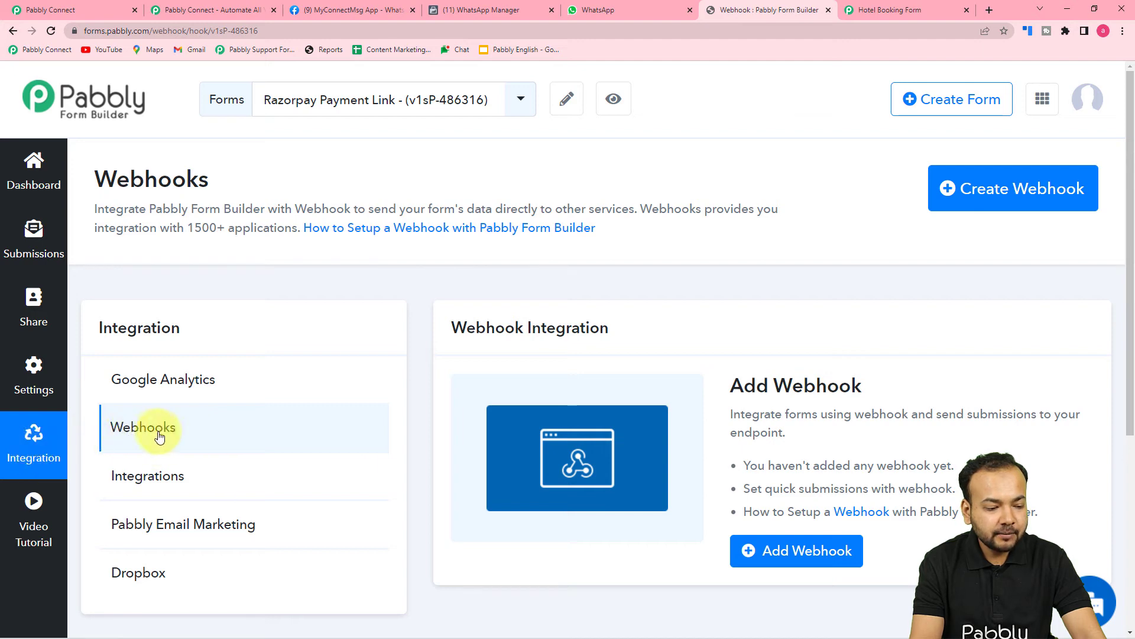
click(134, 435)
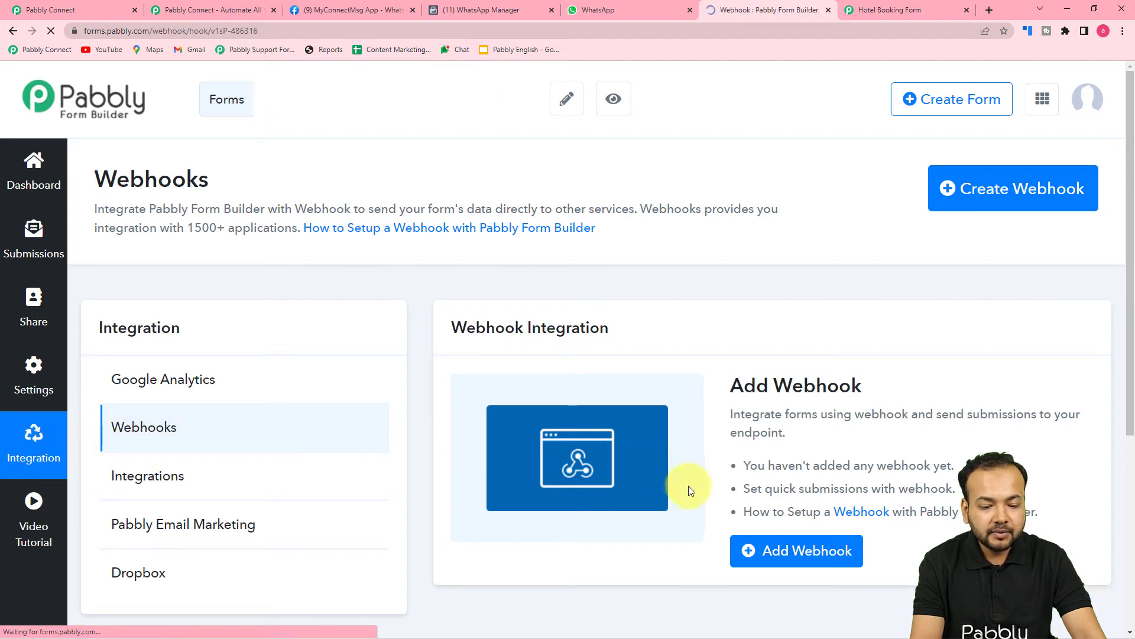
click(766, 552)
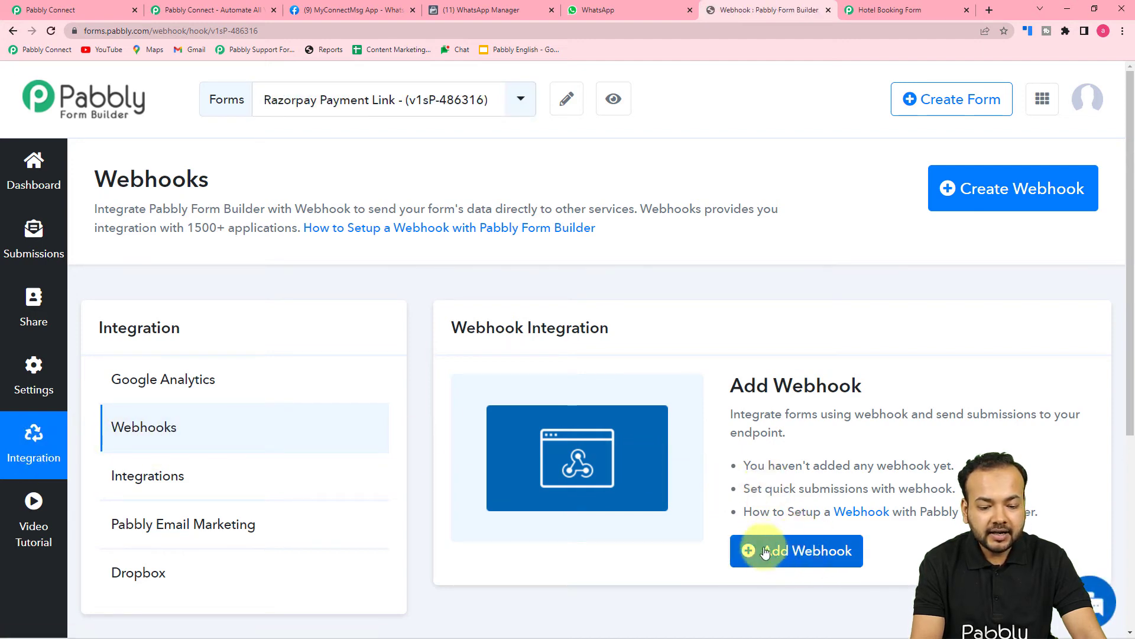
click(793, 554)
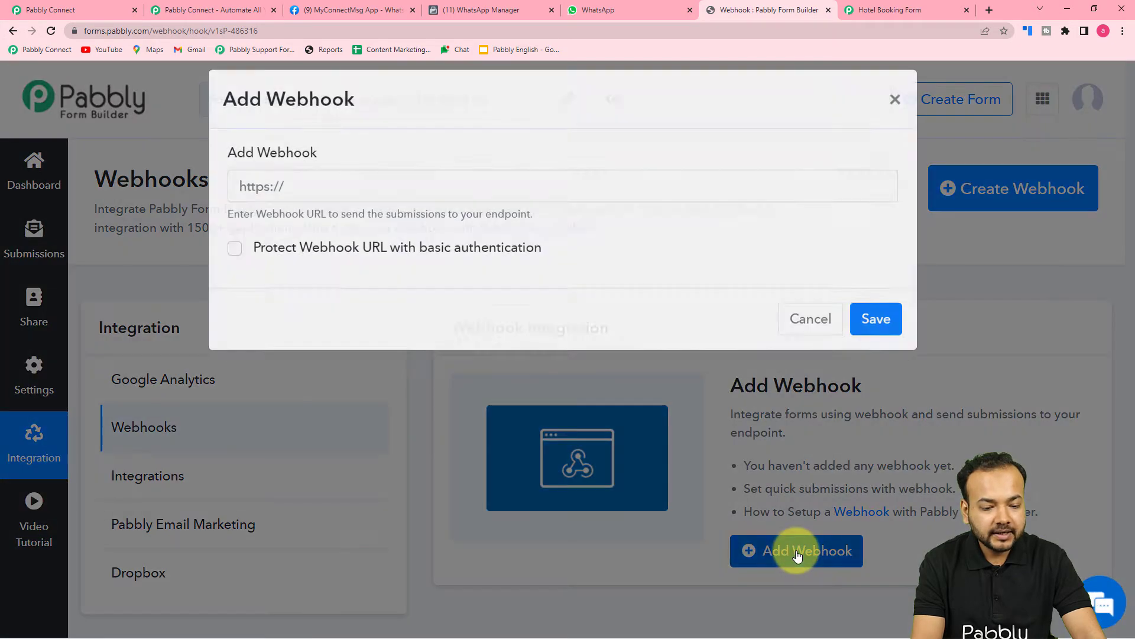
click(288, 209)
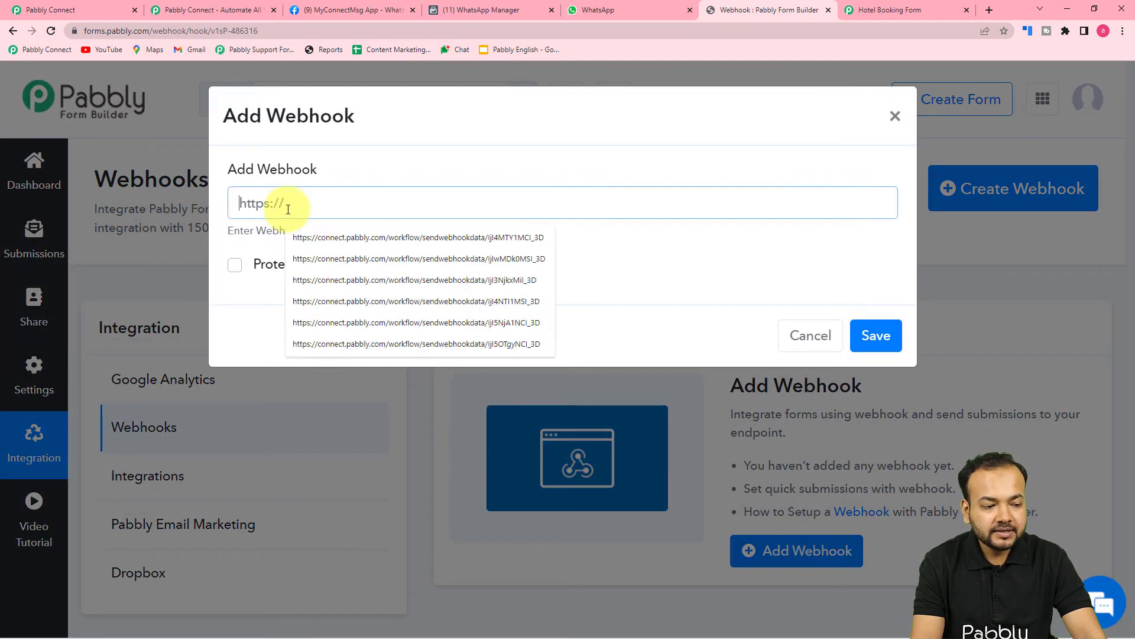
Copy the workflow's webhook URL from Pabbly Connect, paste it into the webhook field, and save.
click(95, 9)
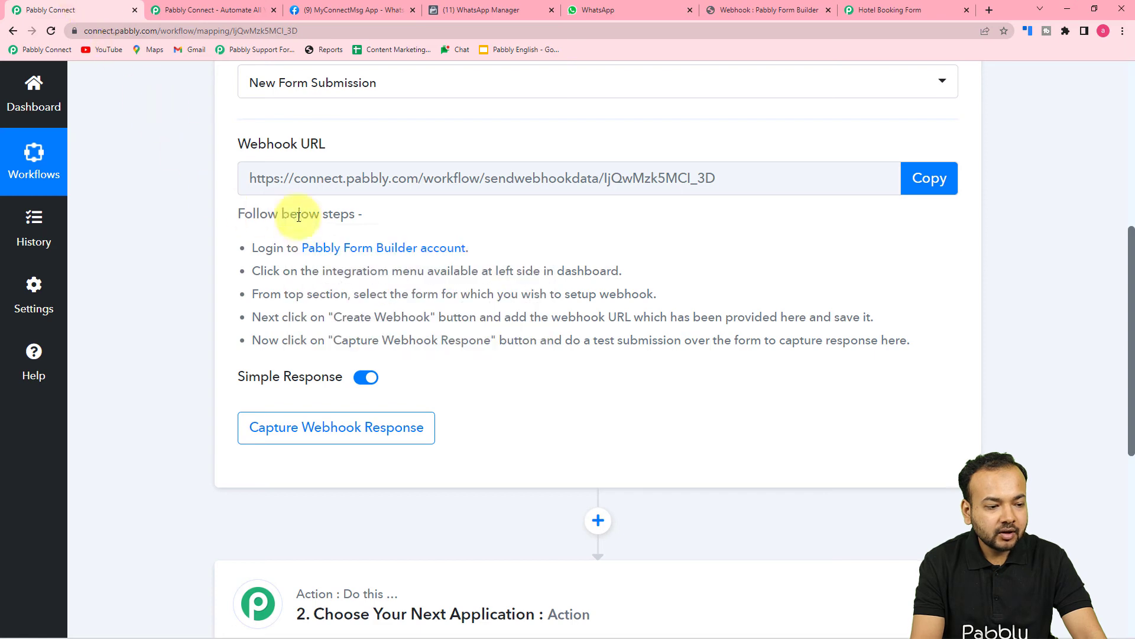
click(928, 178)
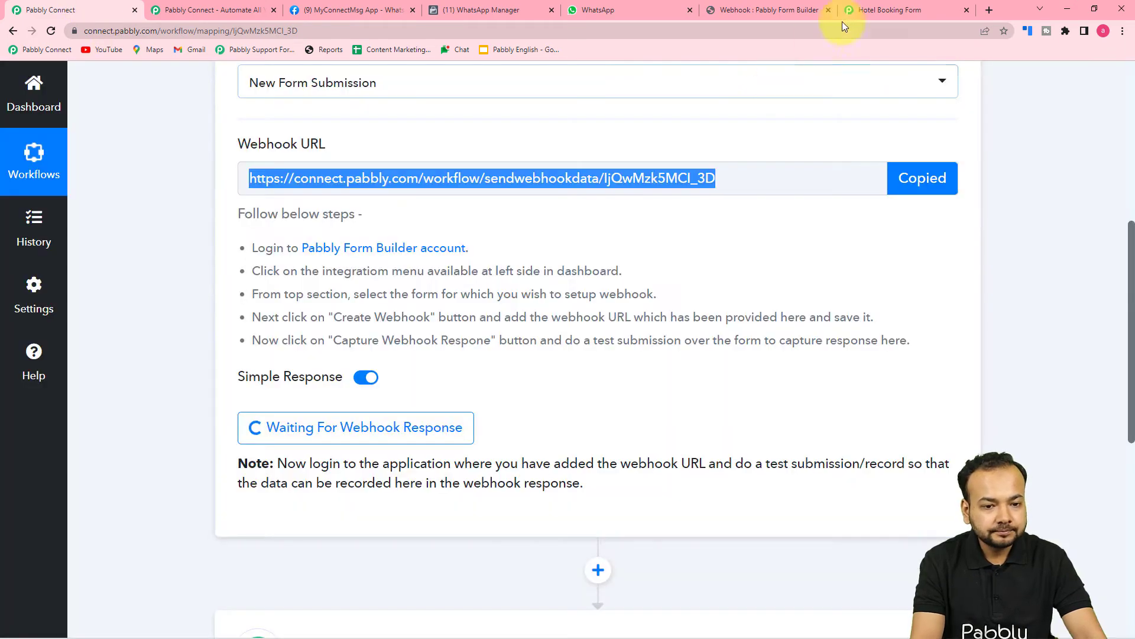
click(858, 9)
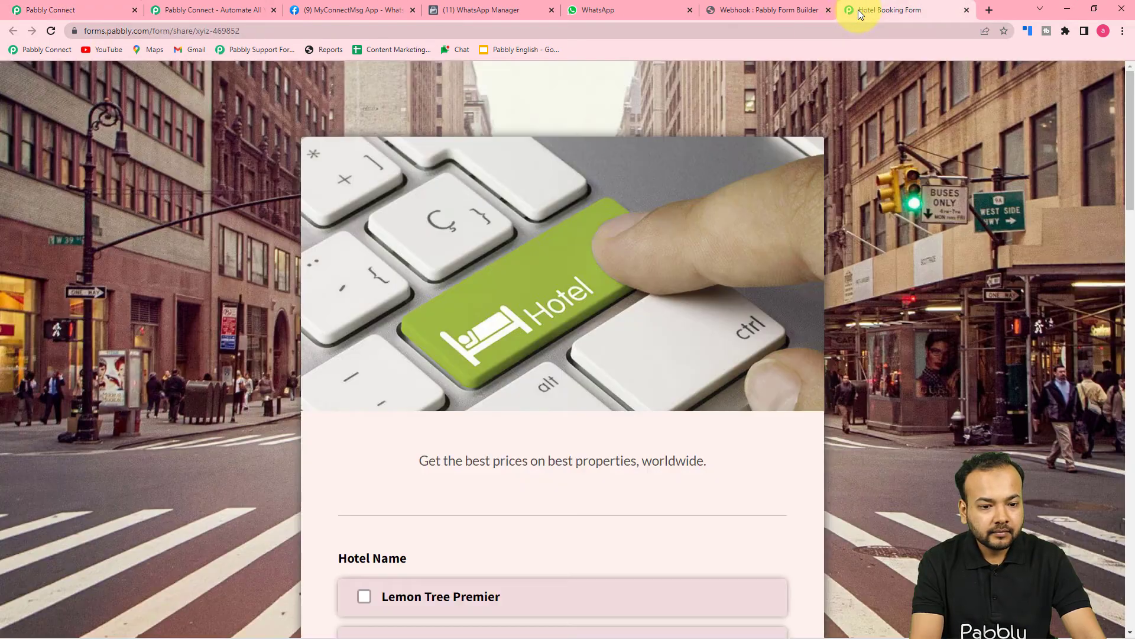
click(787, 7)
right_click(312, 203)
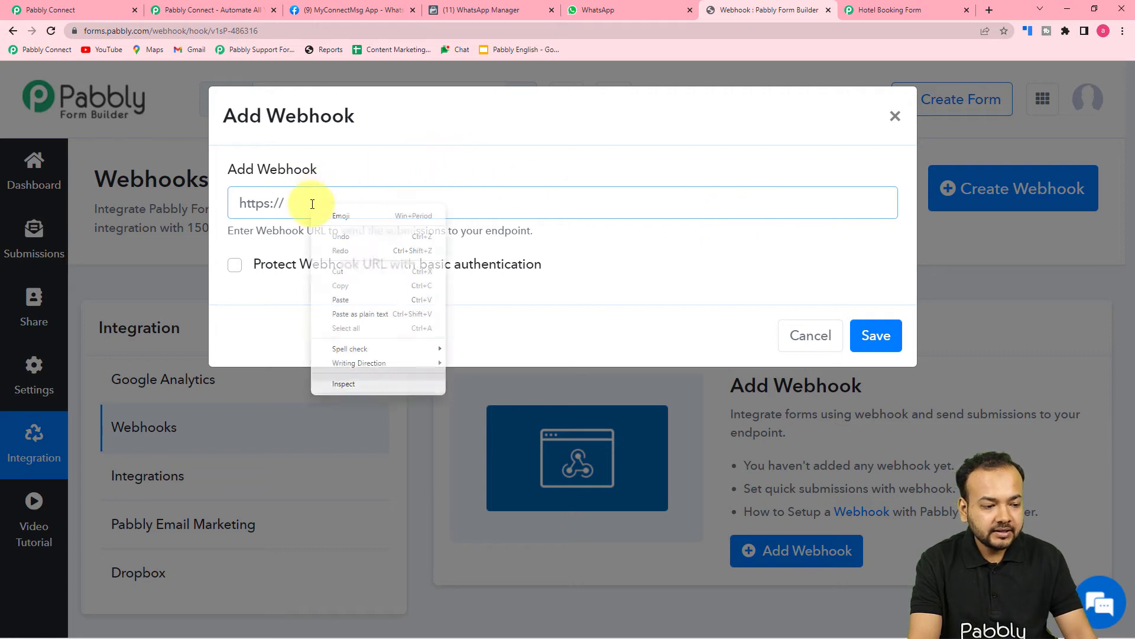
click(339, 312)
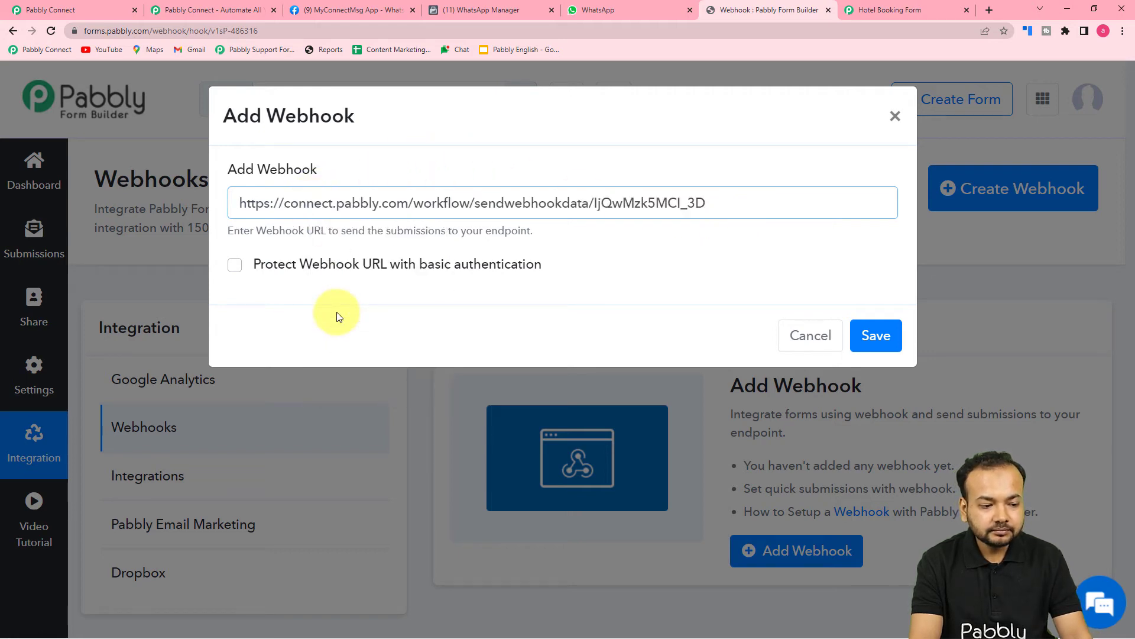
click(874, 335)
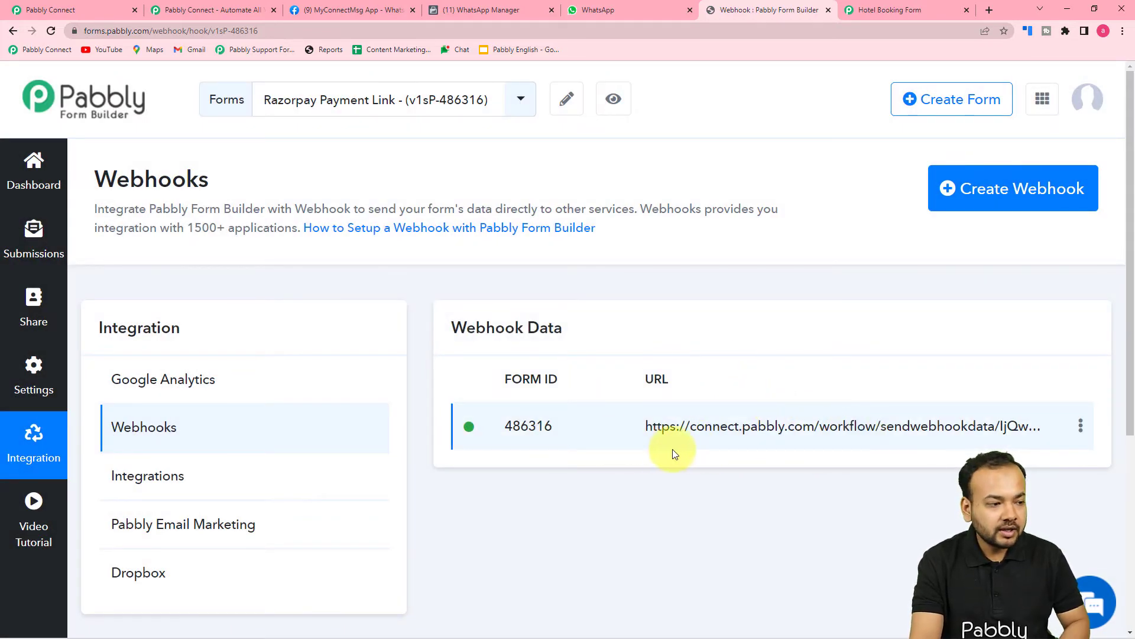
Review the live booking form, then re-capture the trigger's webhook response, confirming with Yes.
click(88, 8)
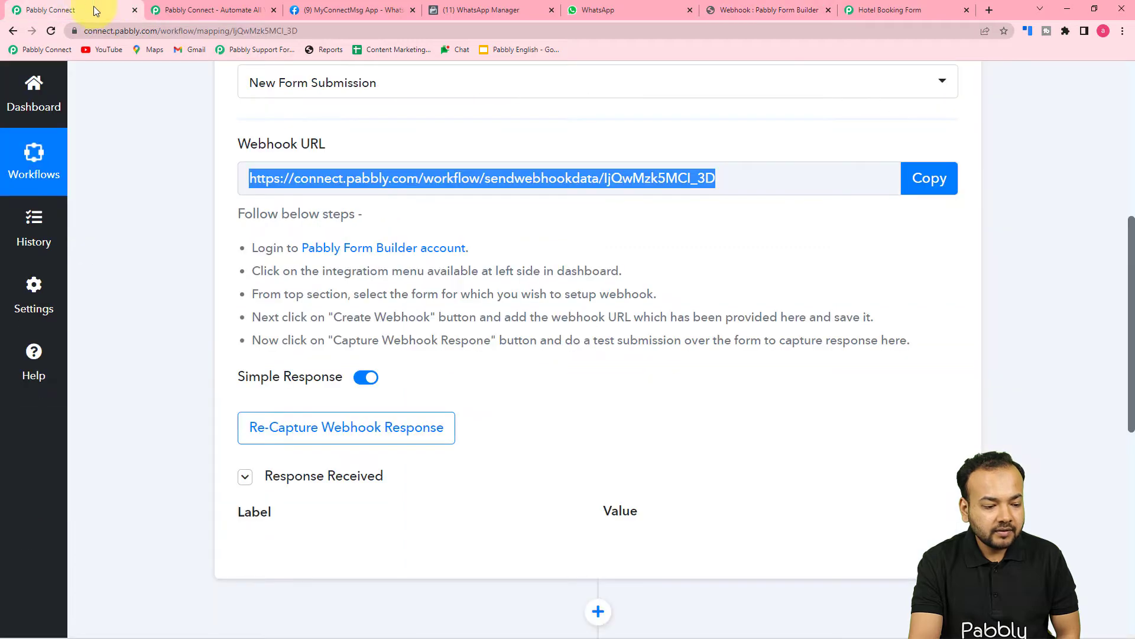
scroll(98, 289, down, 2)
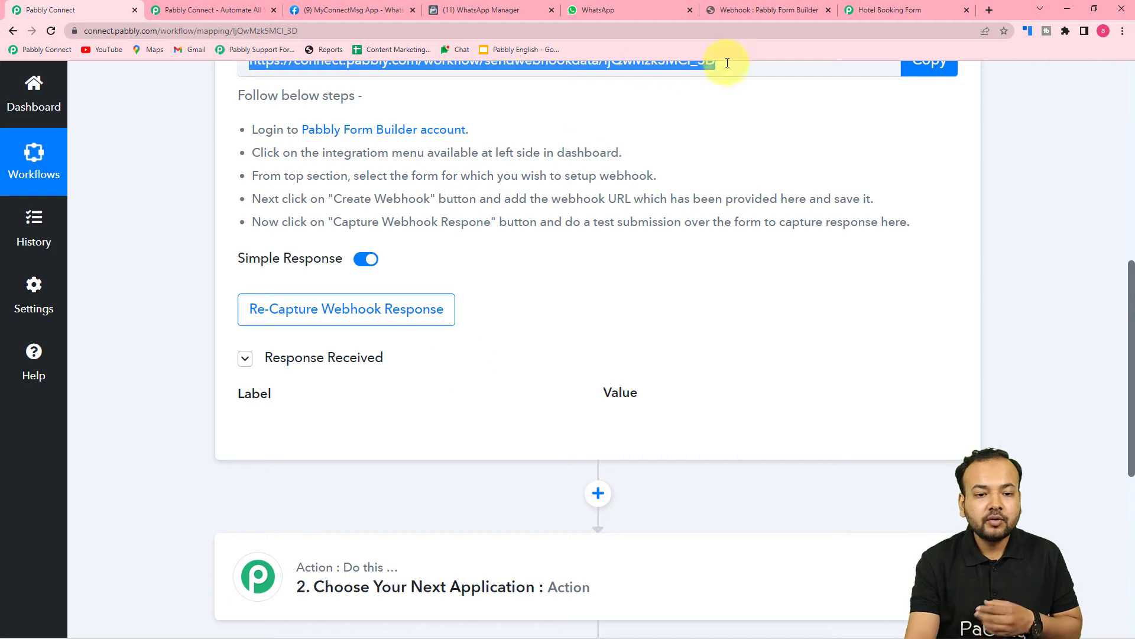
click(867, 6)
scroll(703, 184, down, 2)
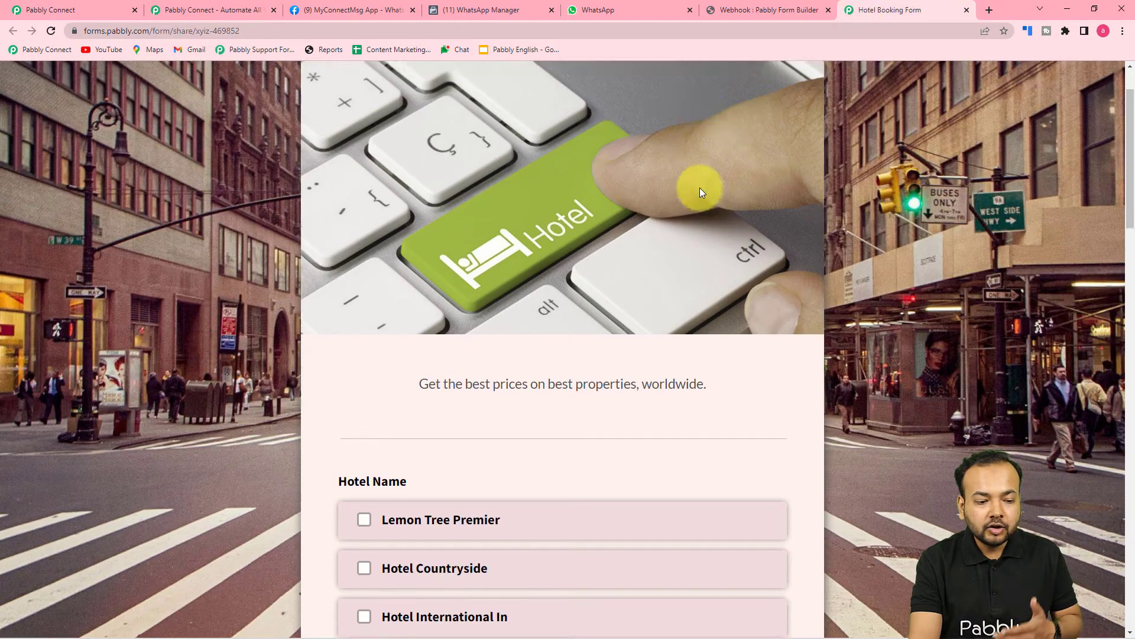
scroll(700, 187, down, 2)
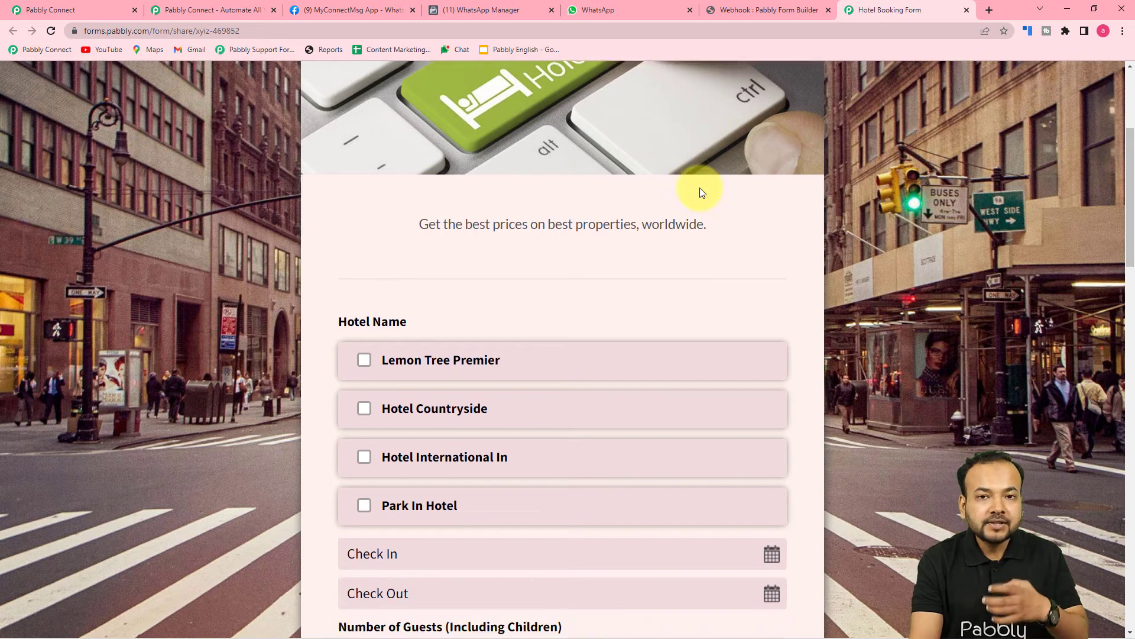
click(82, 9)
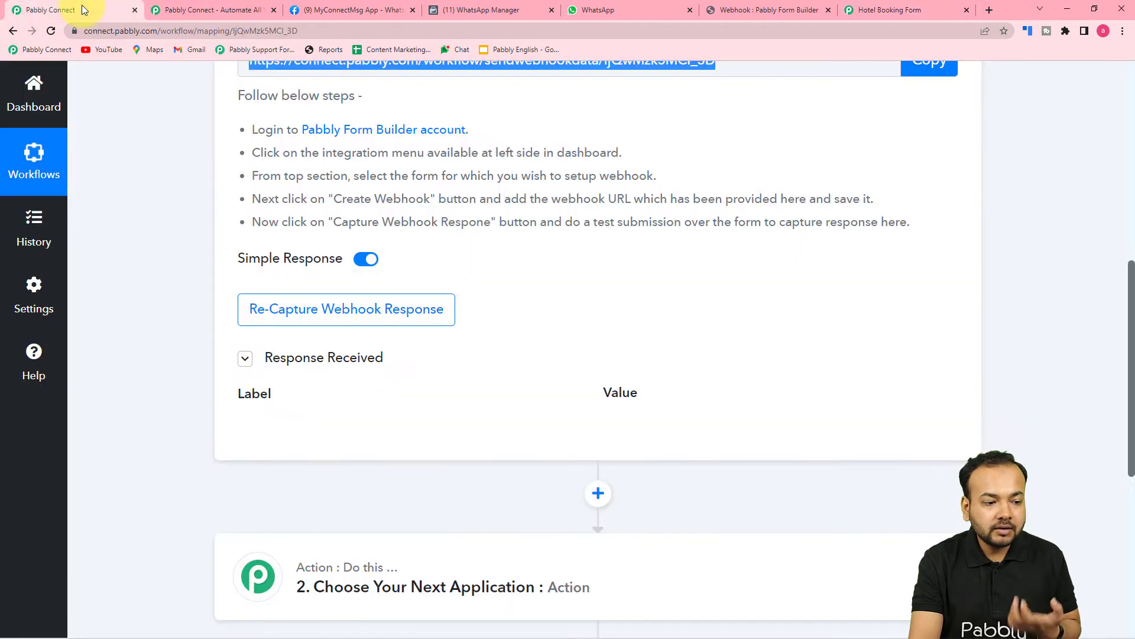
mouse_move(333, 266)
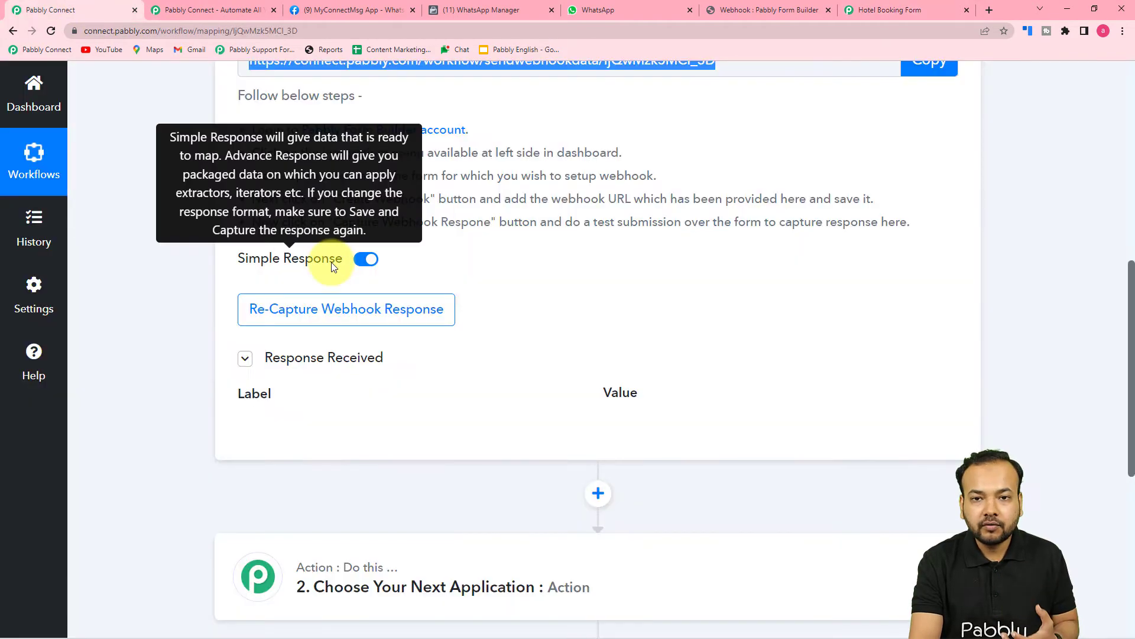
click(285, 308)
click(520, 451)
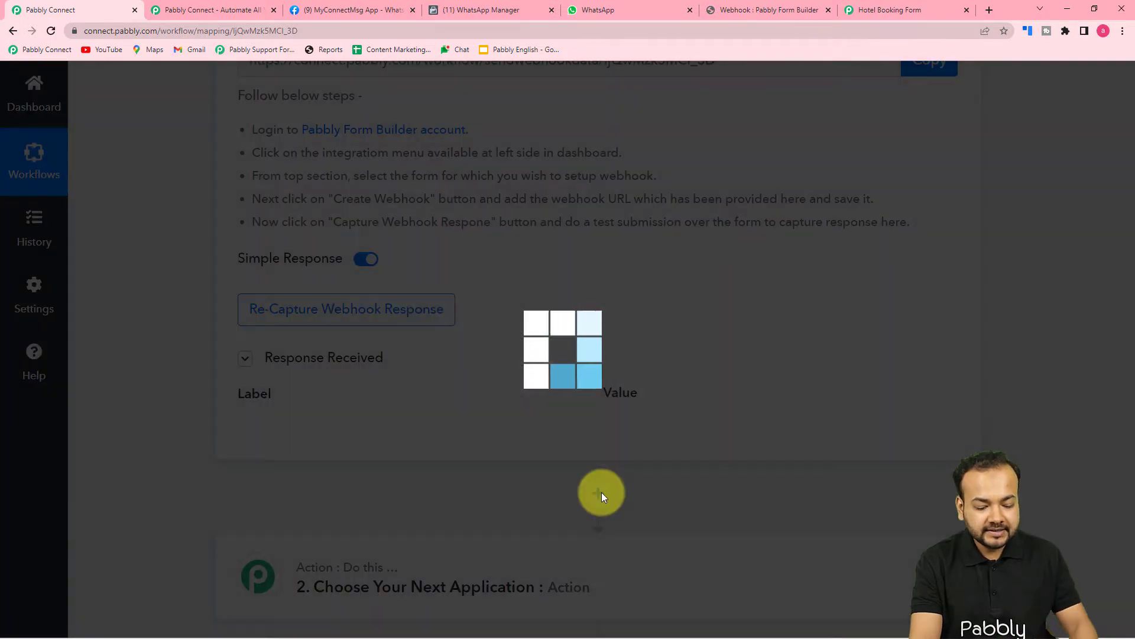
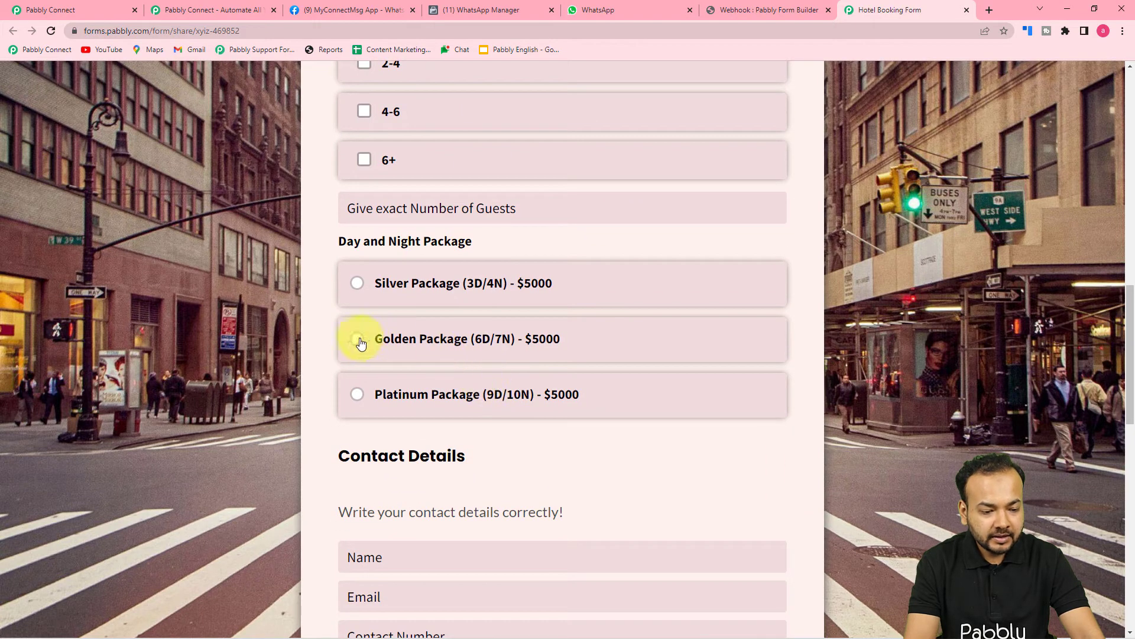
Choose the Golden Package and fill in the guest's name, email and contact number.
click(362, 341)
scroll(423, 393, down, 5)
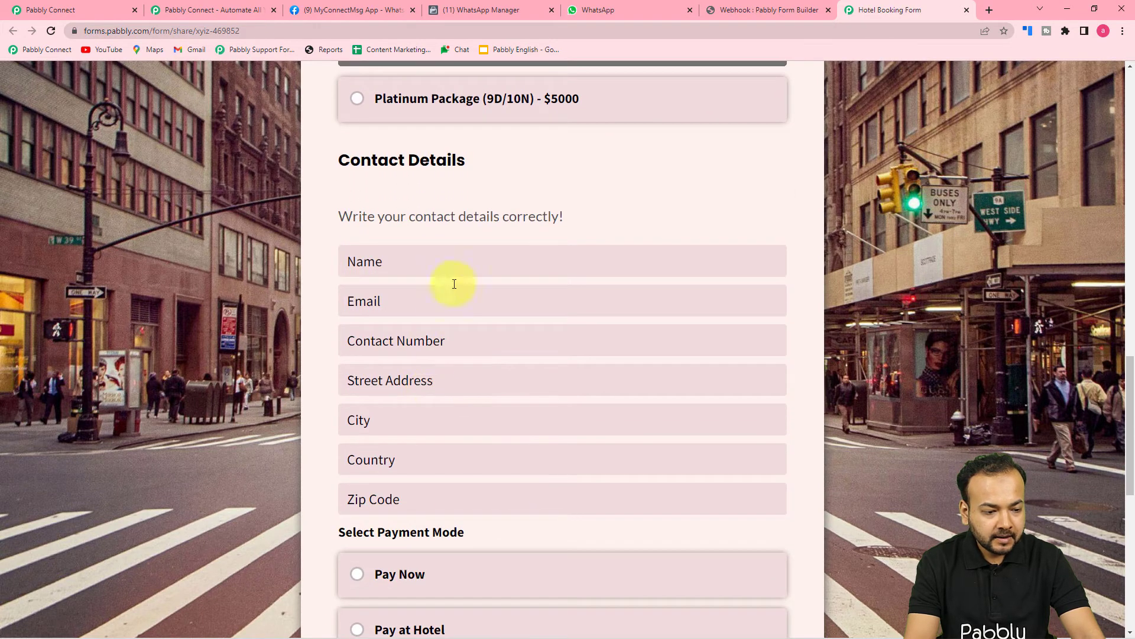
click(456, 270)
click(431, 297)
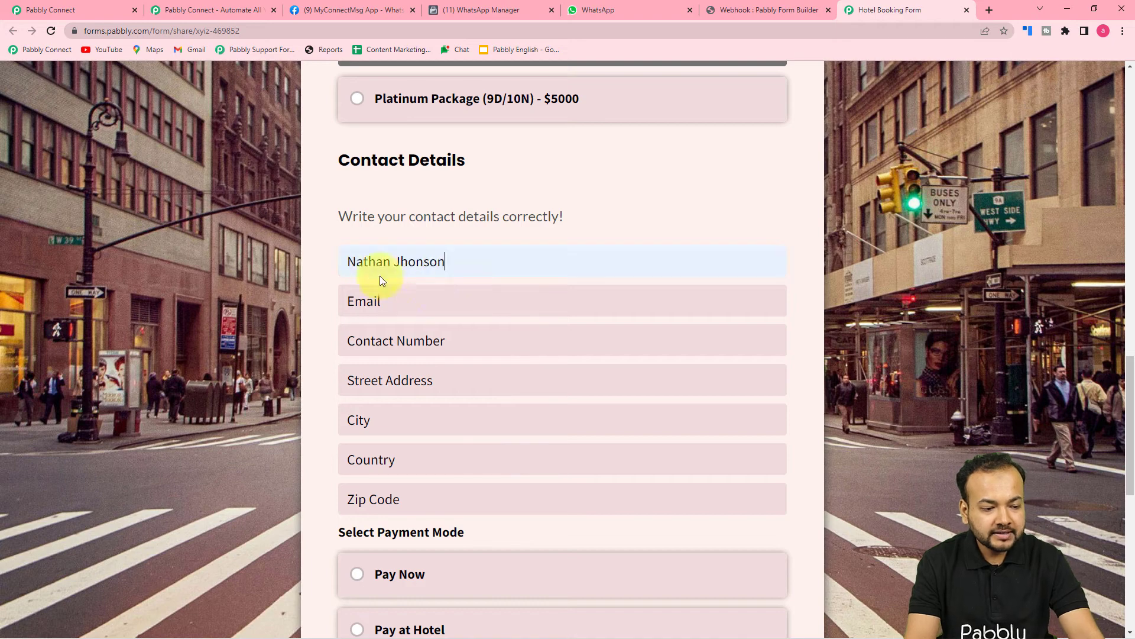
click(485, 313)
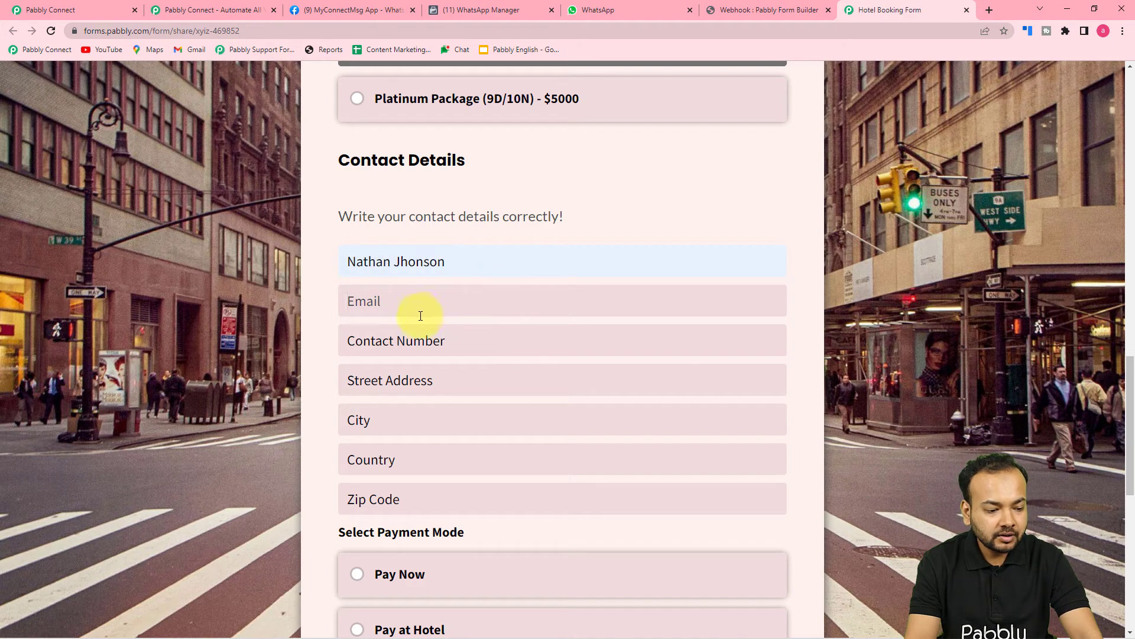
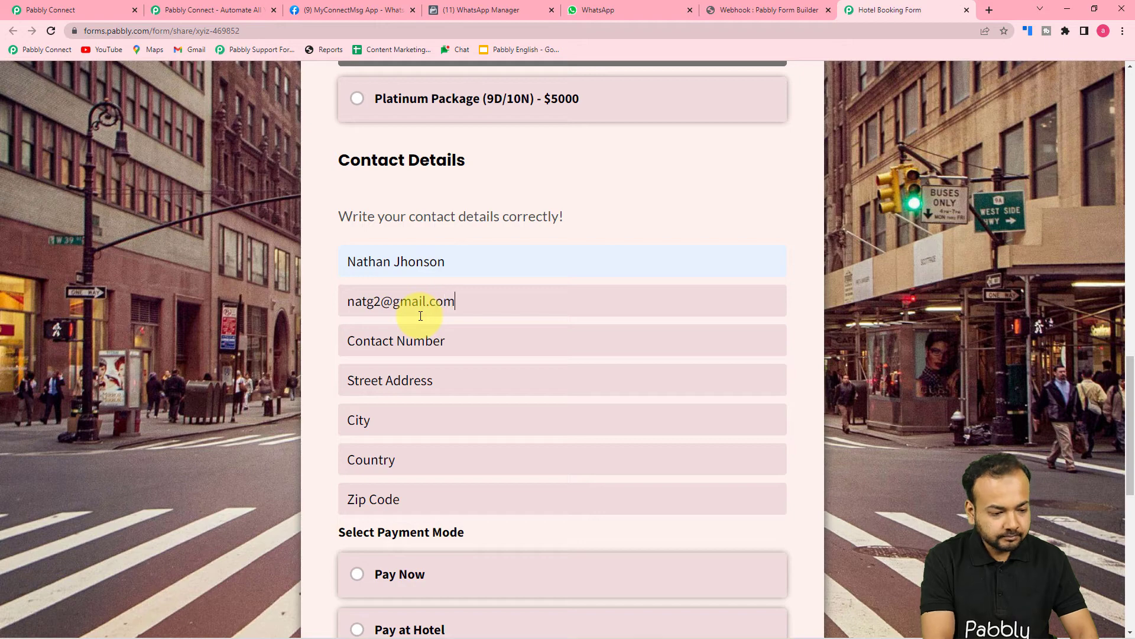
click(434, 339)
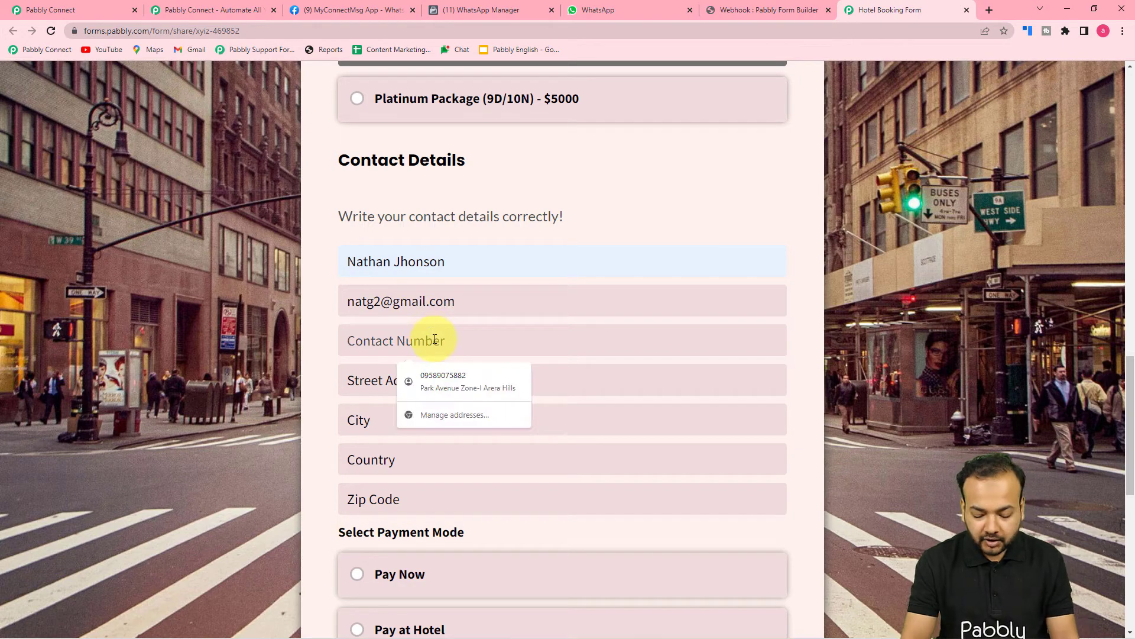
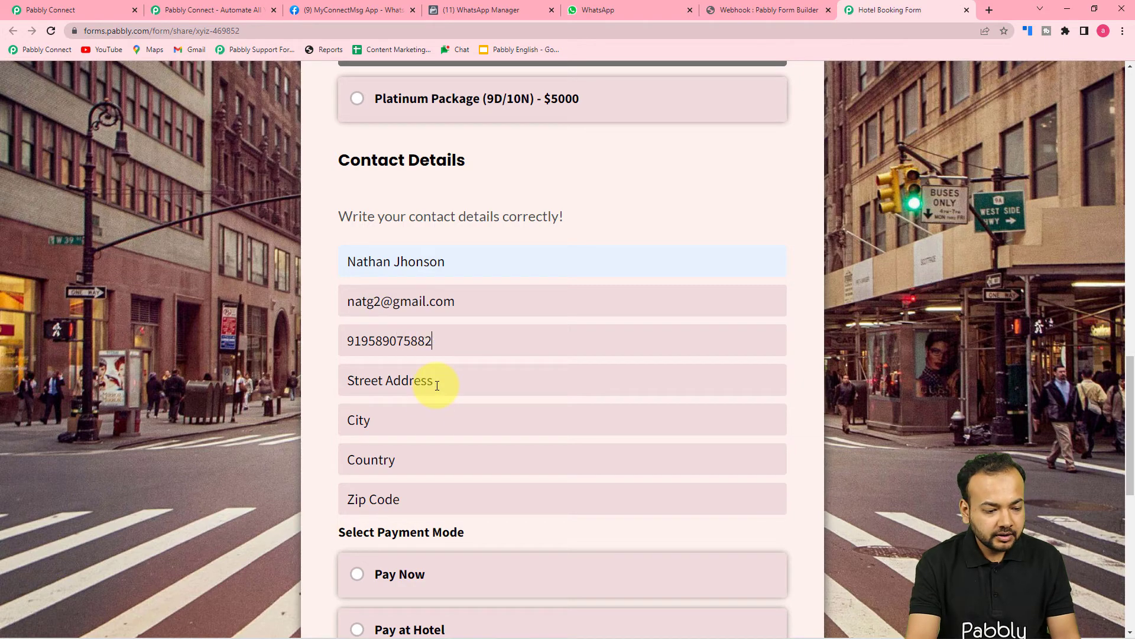
Autofill the address, city, country and zip, accept the terms and submit the booking.
click(435, 382)
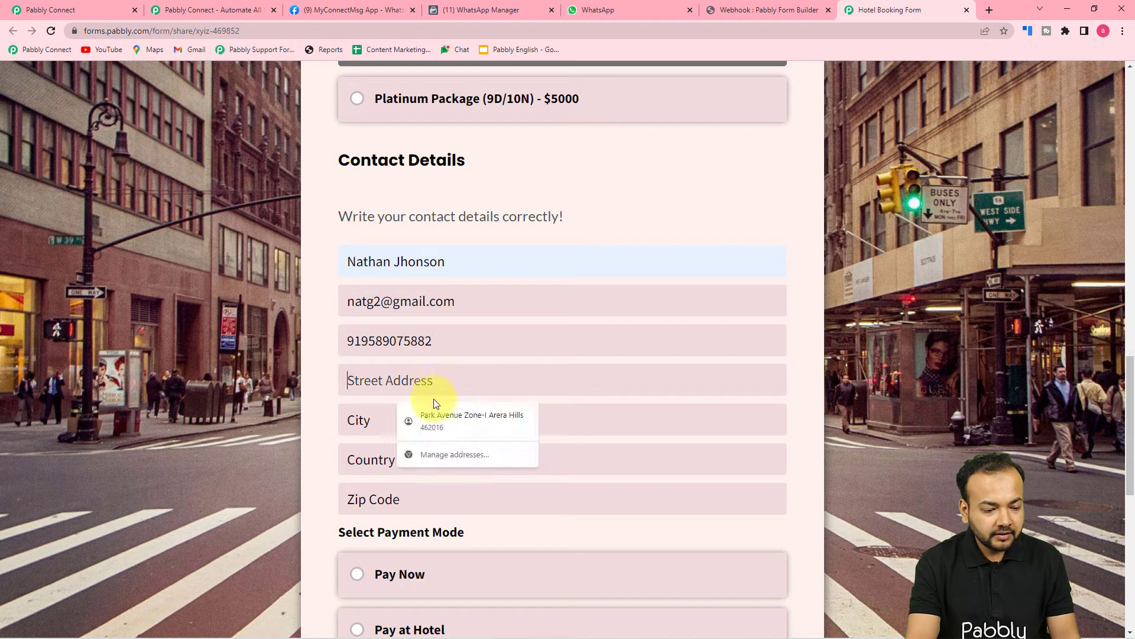
click(434, 418)
scroll(291, 459, down, 3)
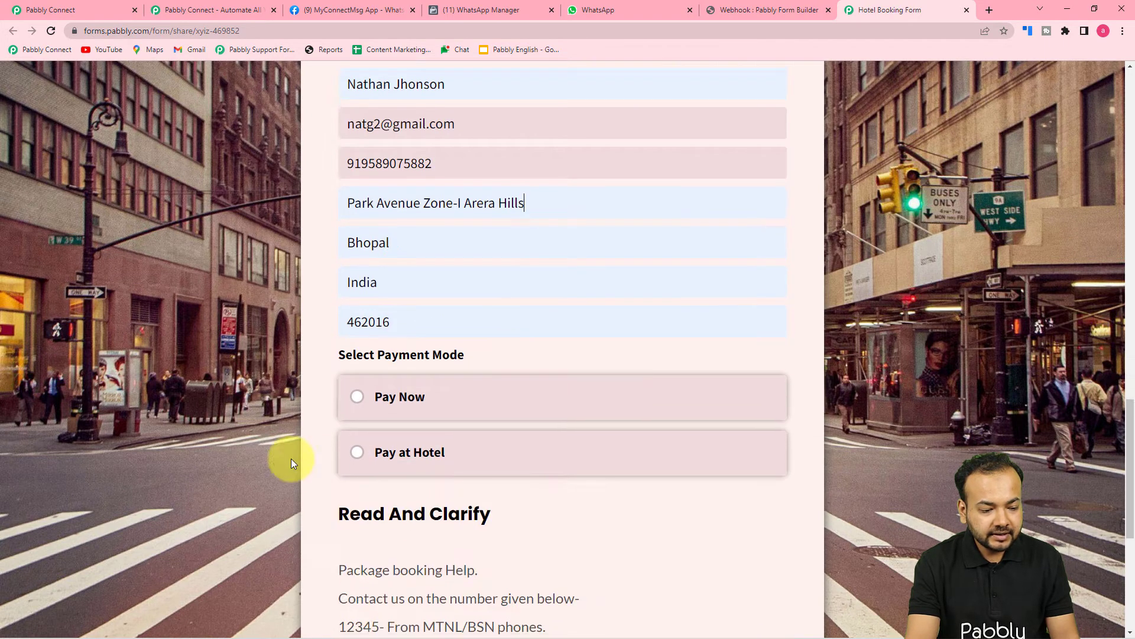
scroll(520, 456, down, 5)
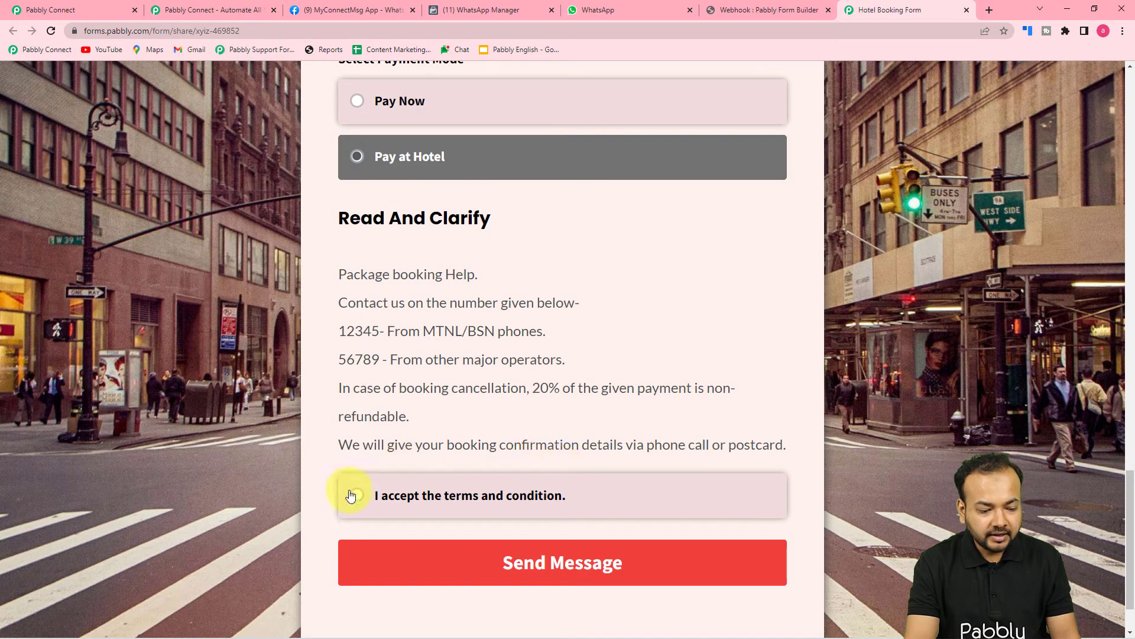
click(351, 495)
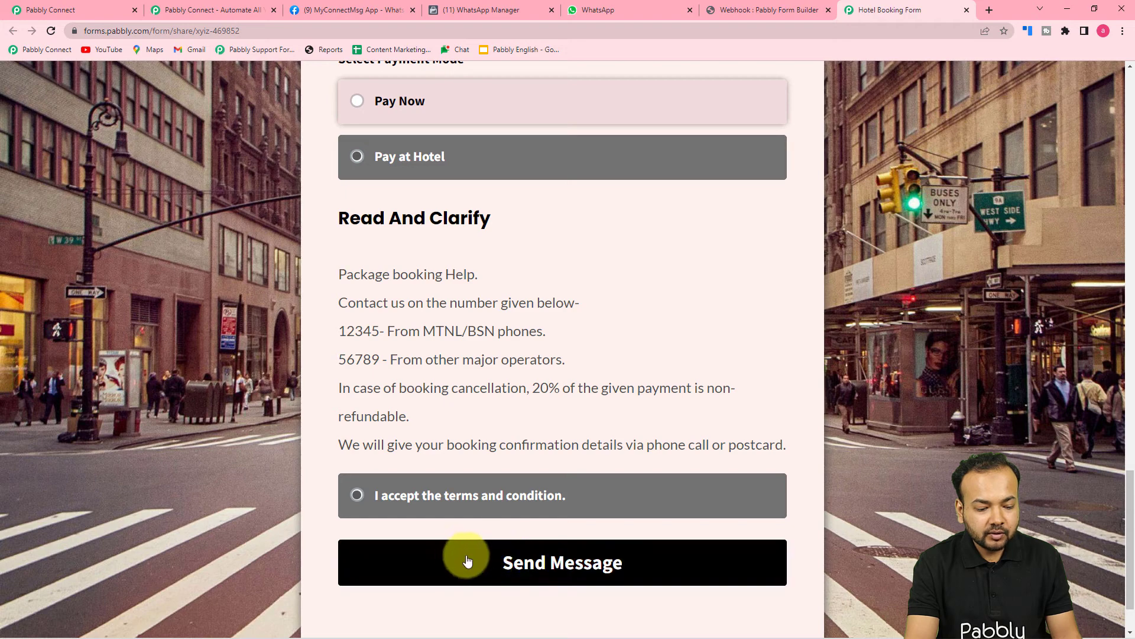
click(492, 567)
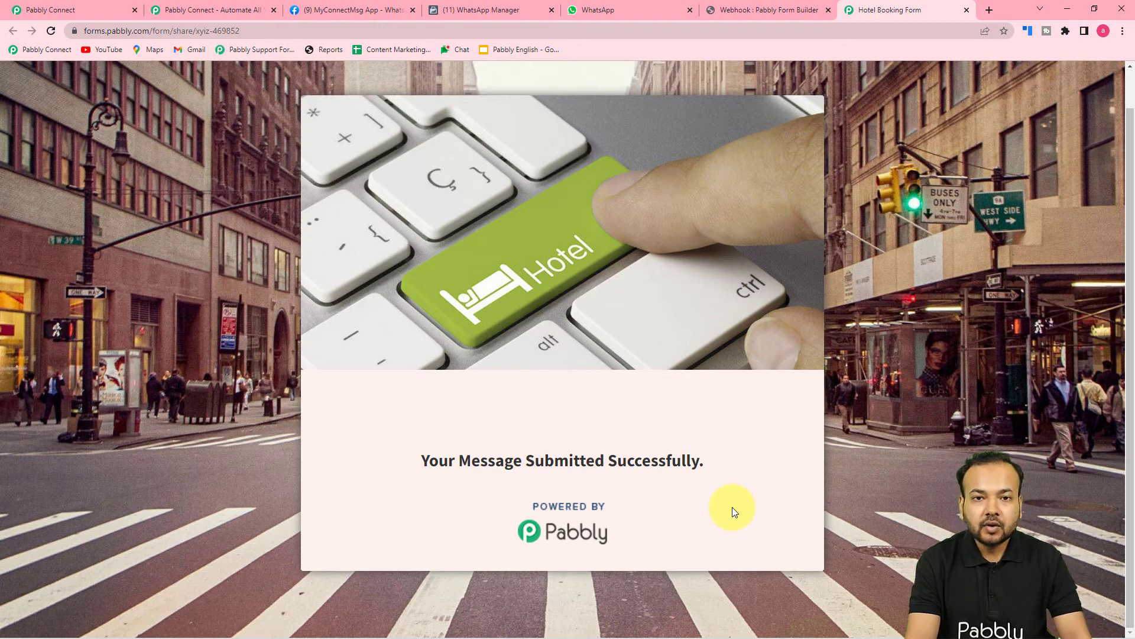
Review the captured booking fields, including Pay at Hotel and accepted terms, against Form Builder's webhooks.
click(107, 10)
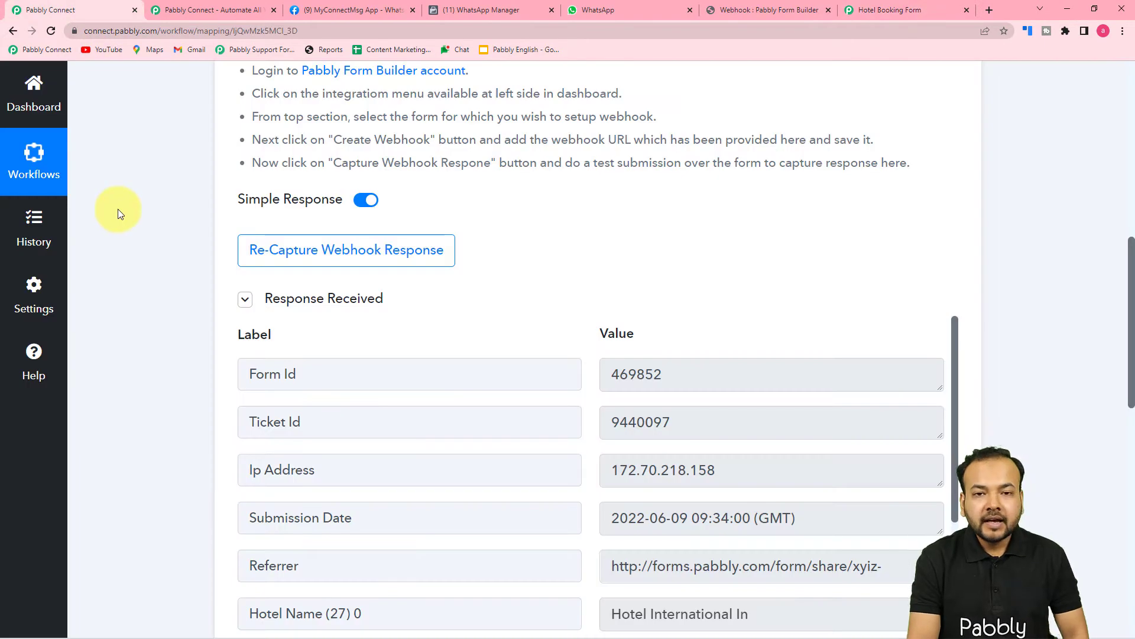
scroll(121, 210, down, 2)
scroll(388, 304, down, 2)
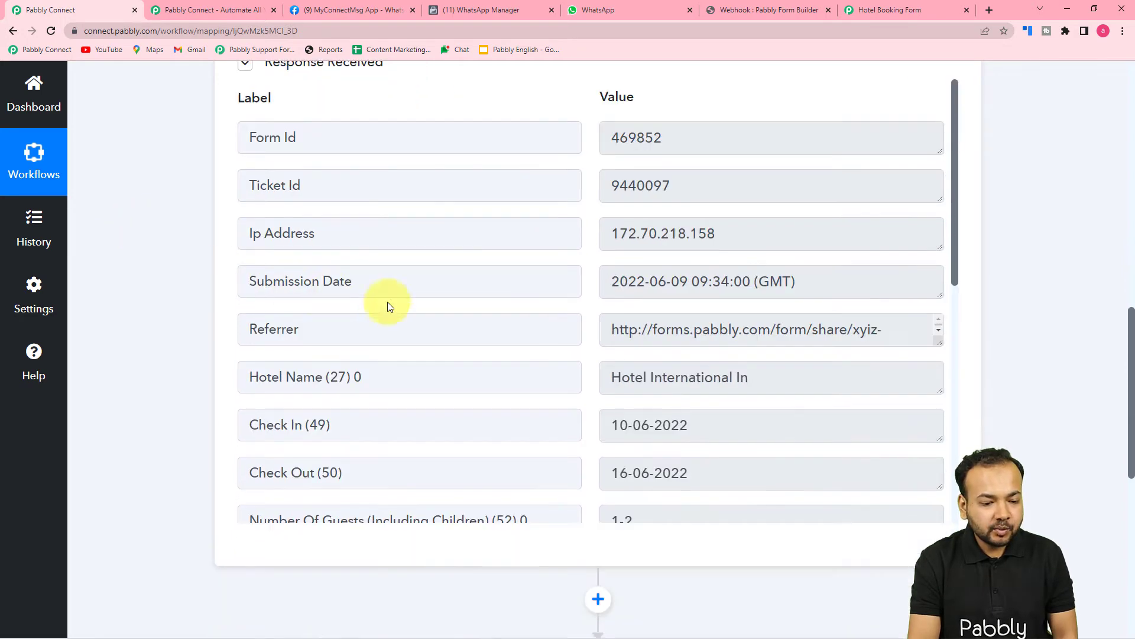
scroll(461, 296, down, 1)
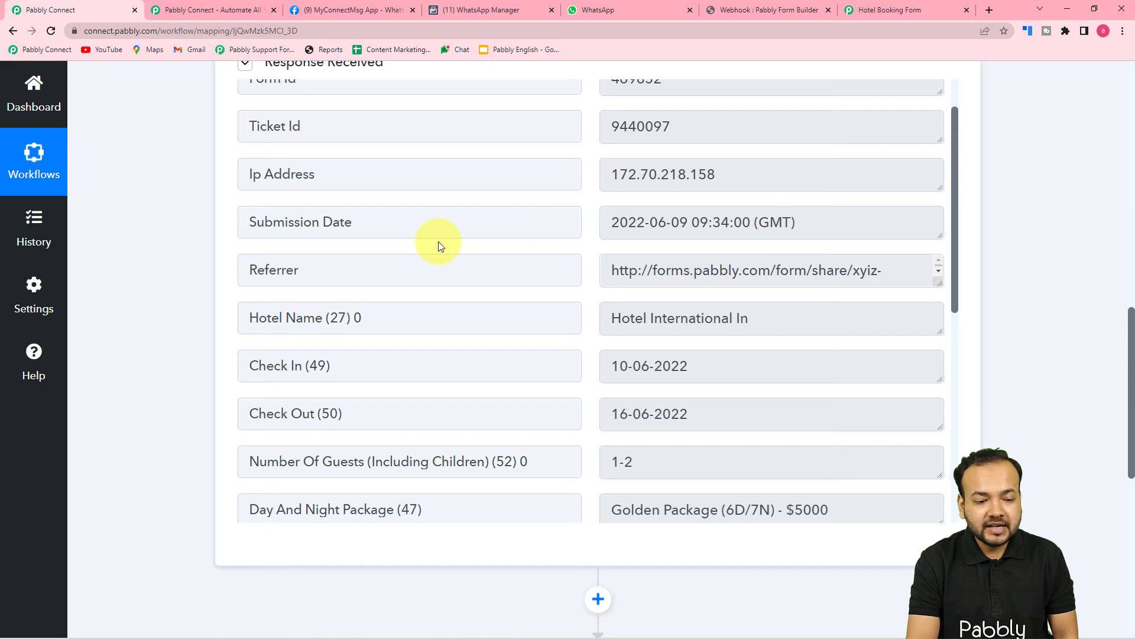
scroll(438, 246, down, 1)
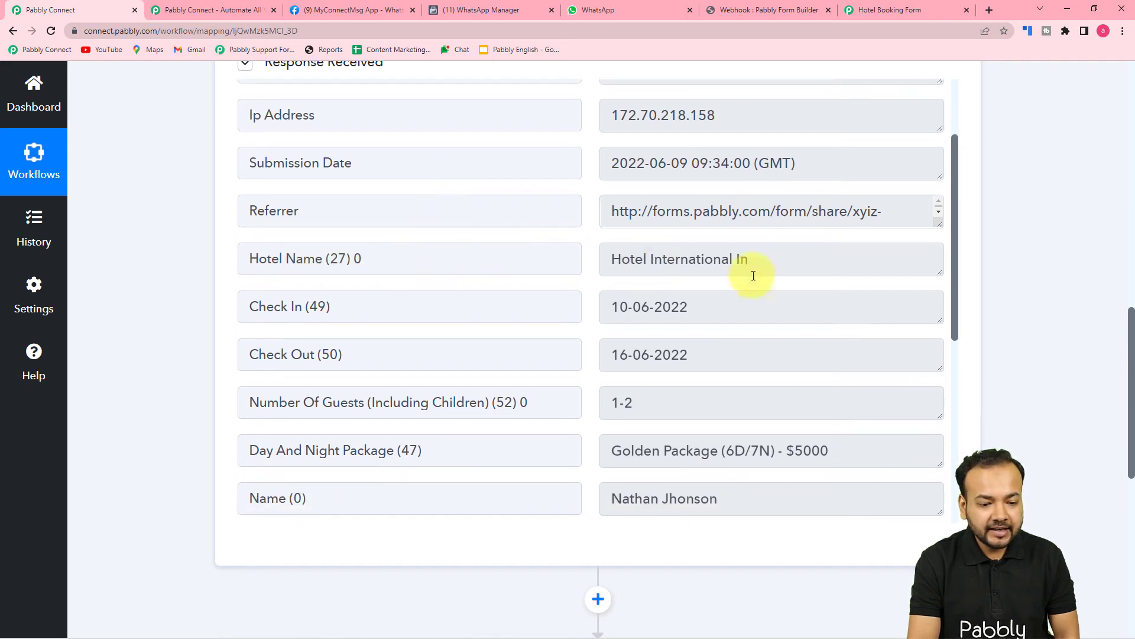
scroll(447, 337, down, 1)
scroll(430, 319, down, 1)
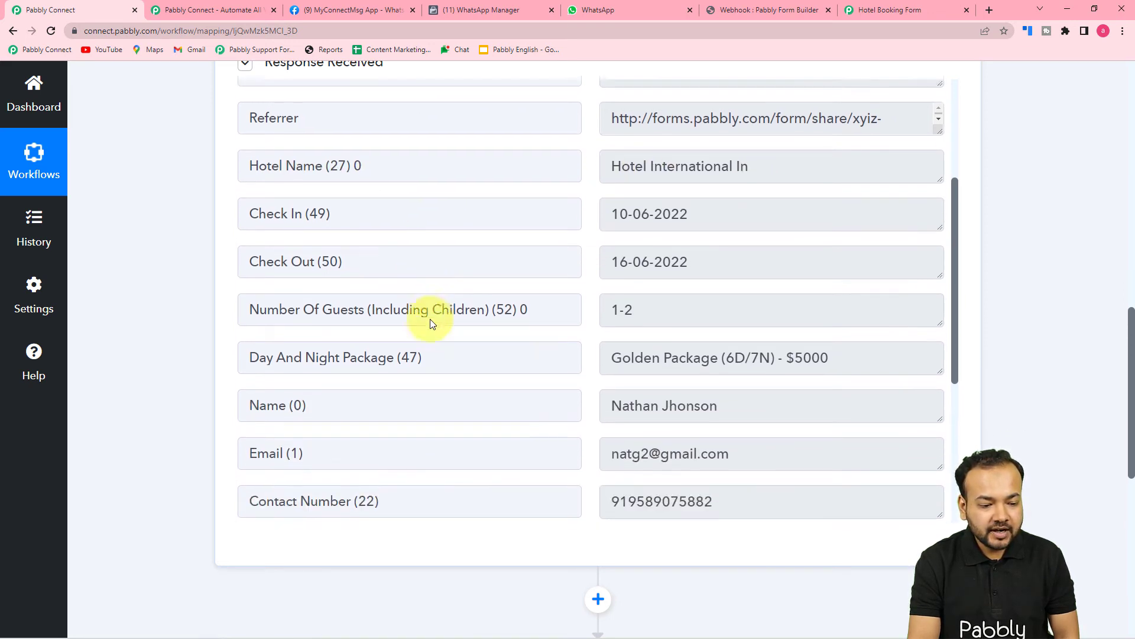
scroll(396, 328, down, 2)
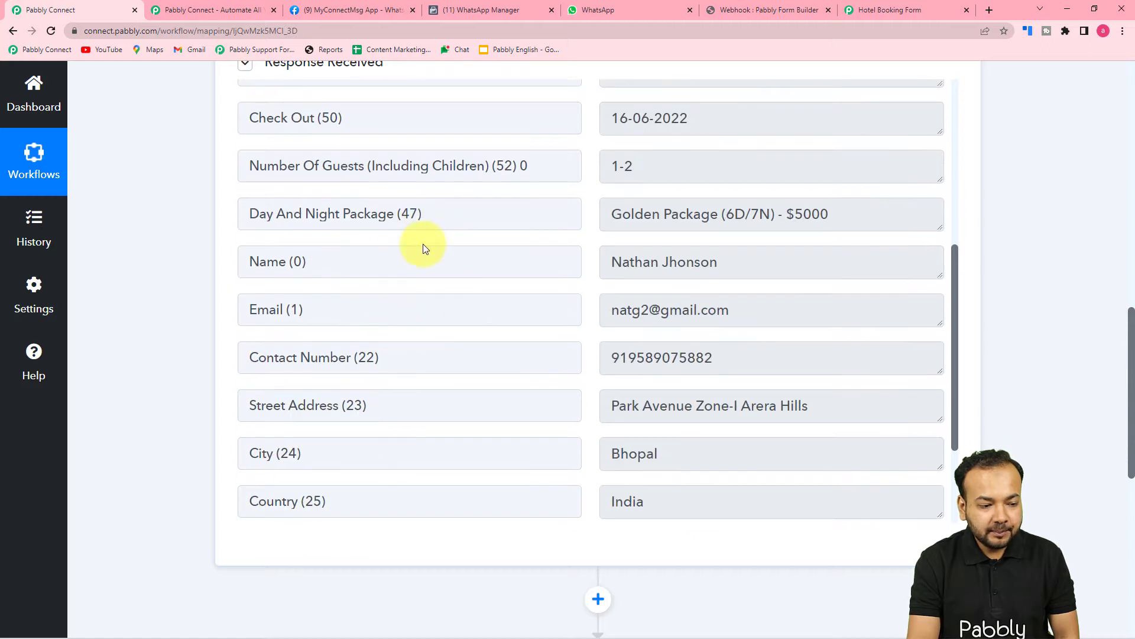
scroll(424, 244, down, 3)
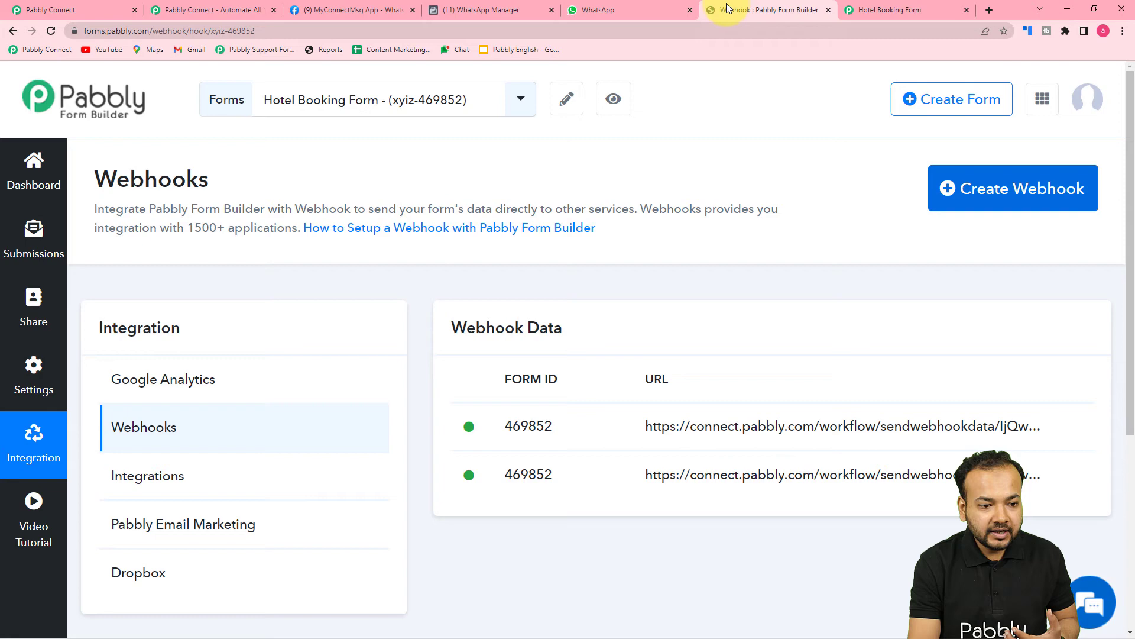
click(729, 8)
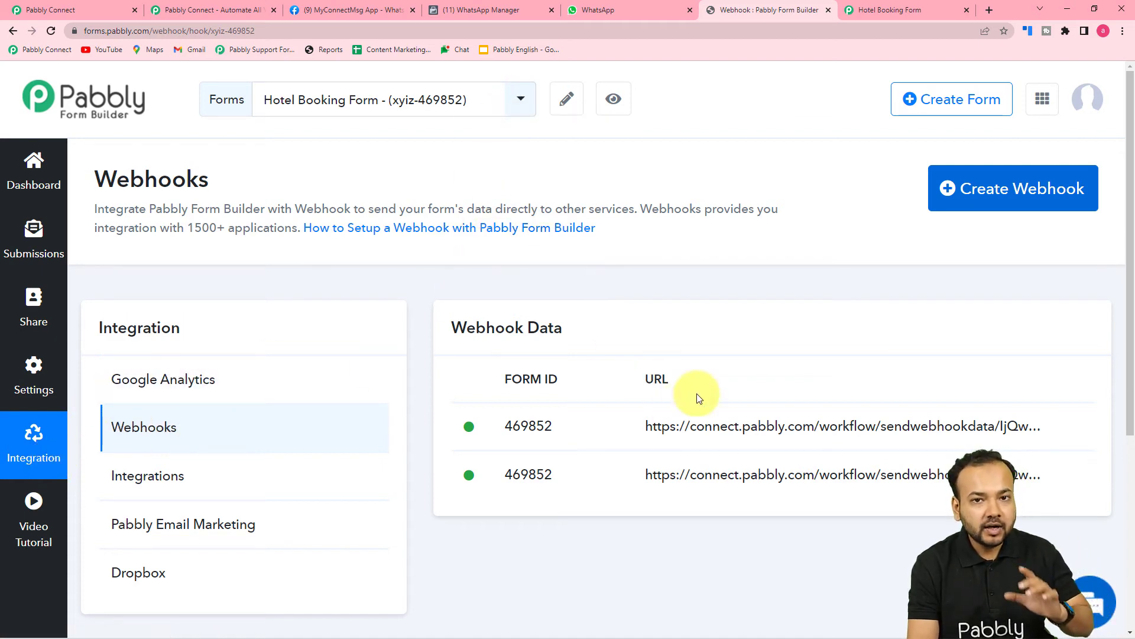
click(105, 10)
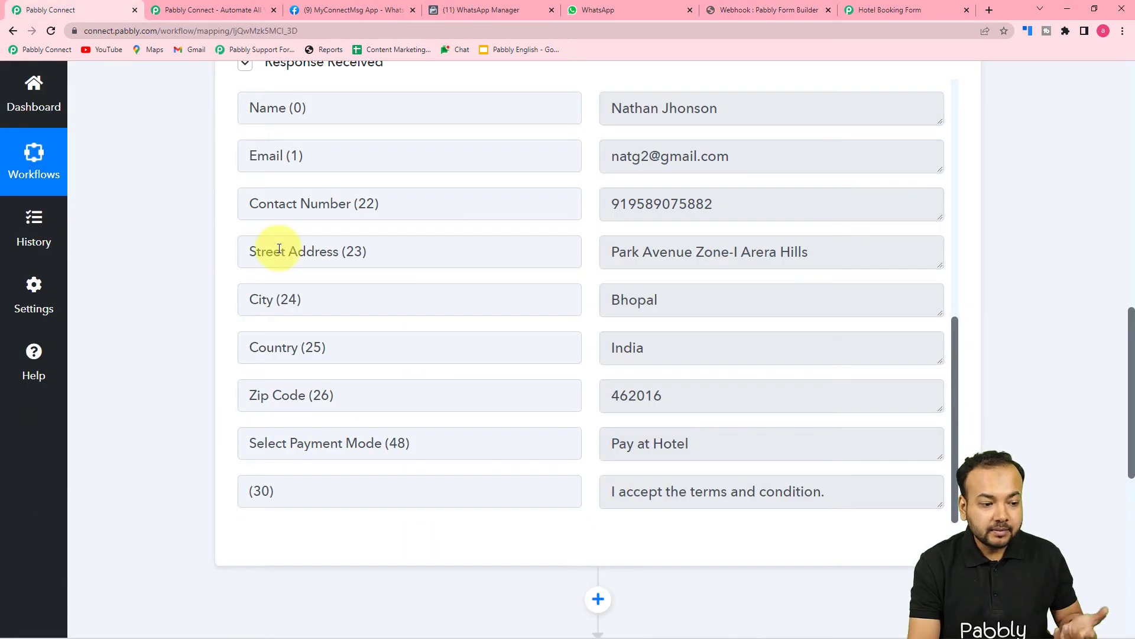
scroll(181, 253, down, 4)
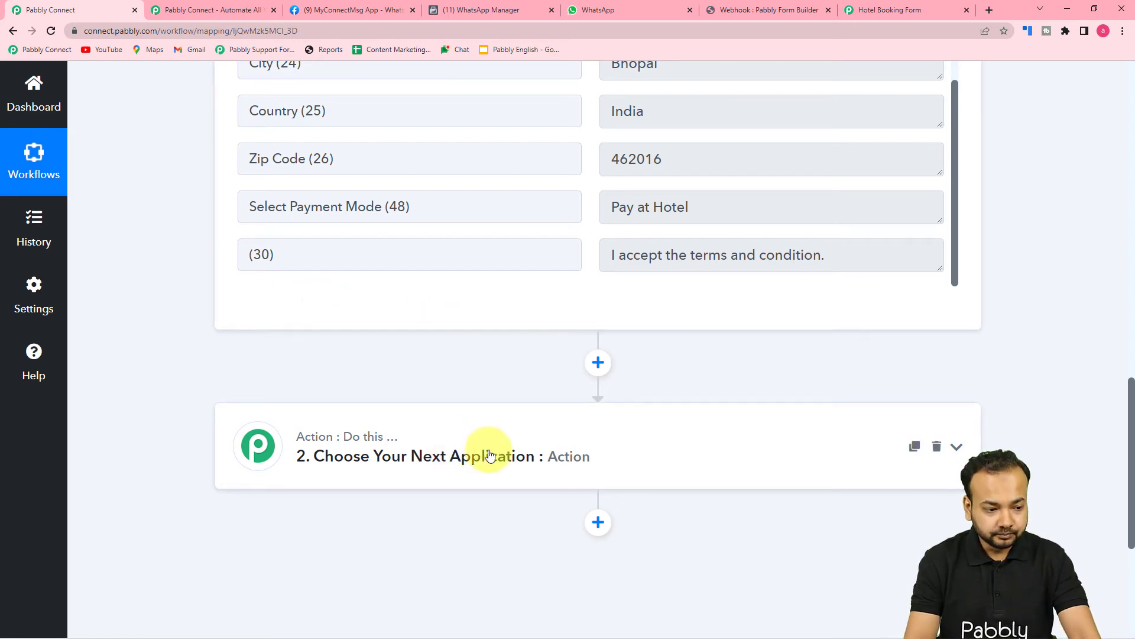
Search 'what' and choose WhatsApp Cloud API as the second step's app.
scroll(506, 348, up, 6)
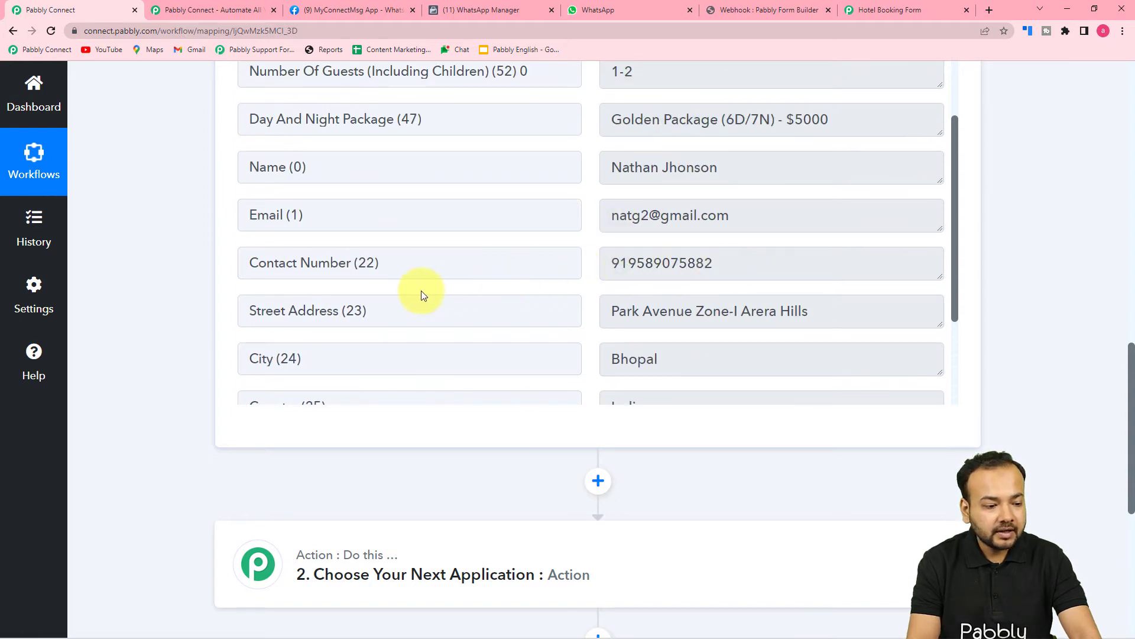
scroll(183, 325, down, 4)
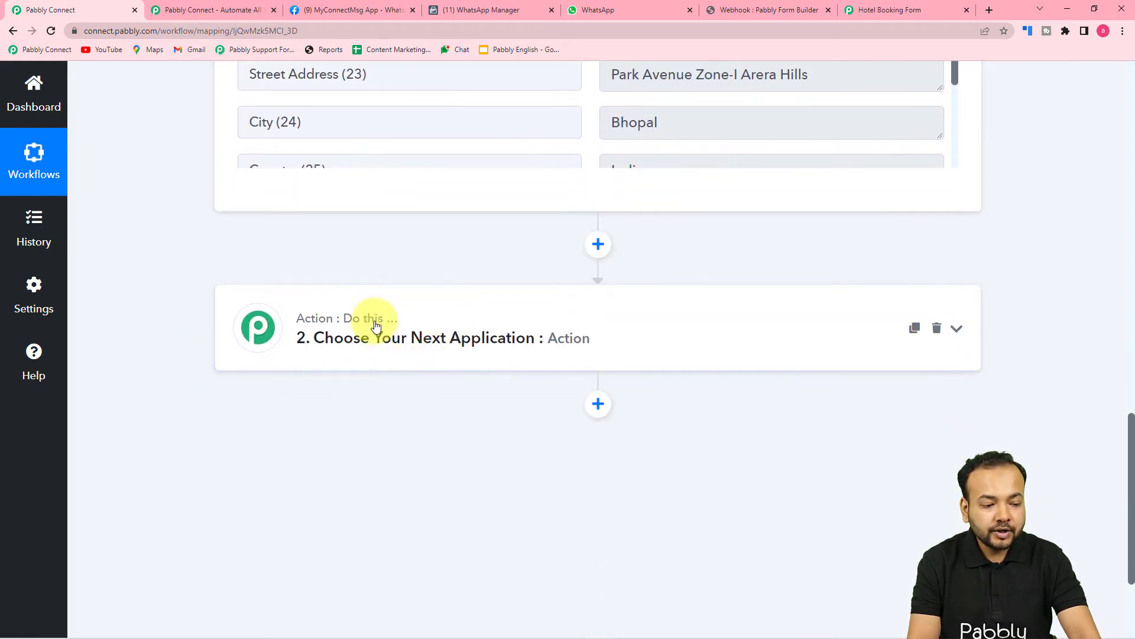
click(435, 355)
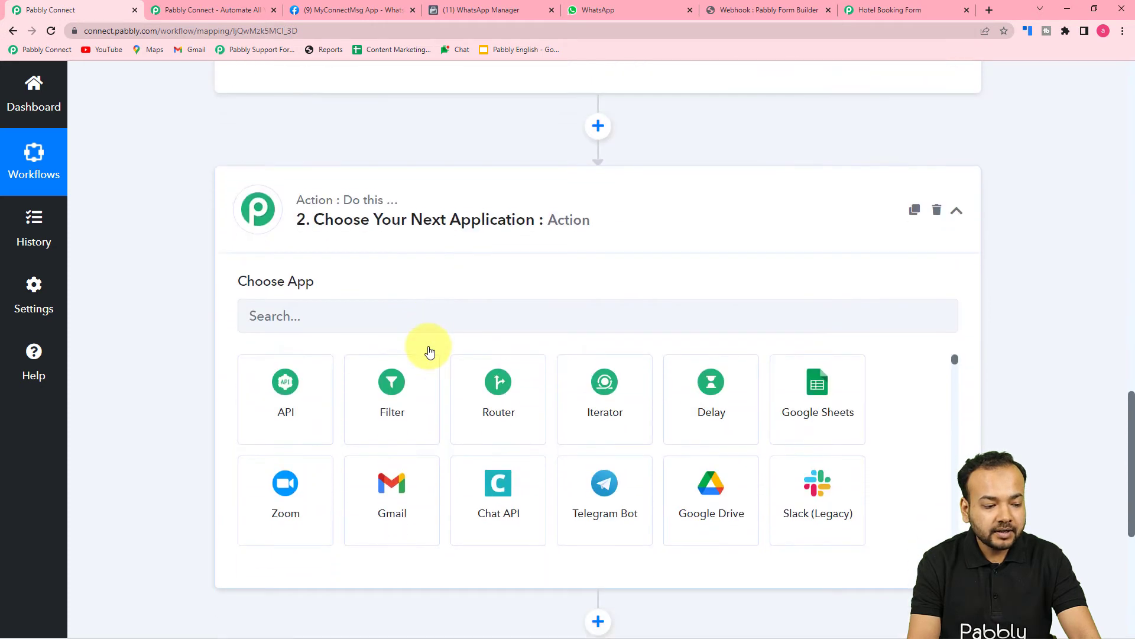
click(326, 315)
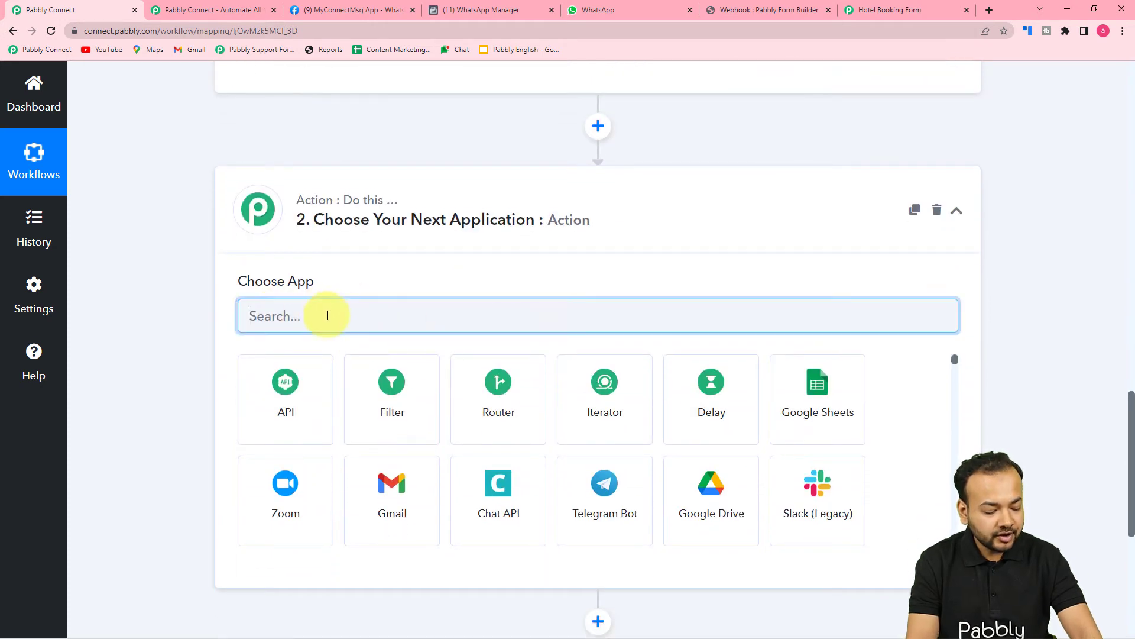
text(what)
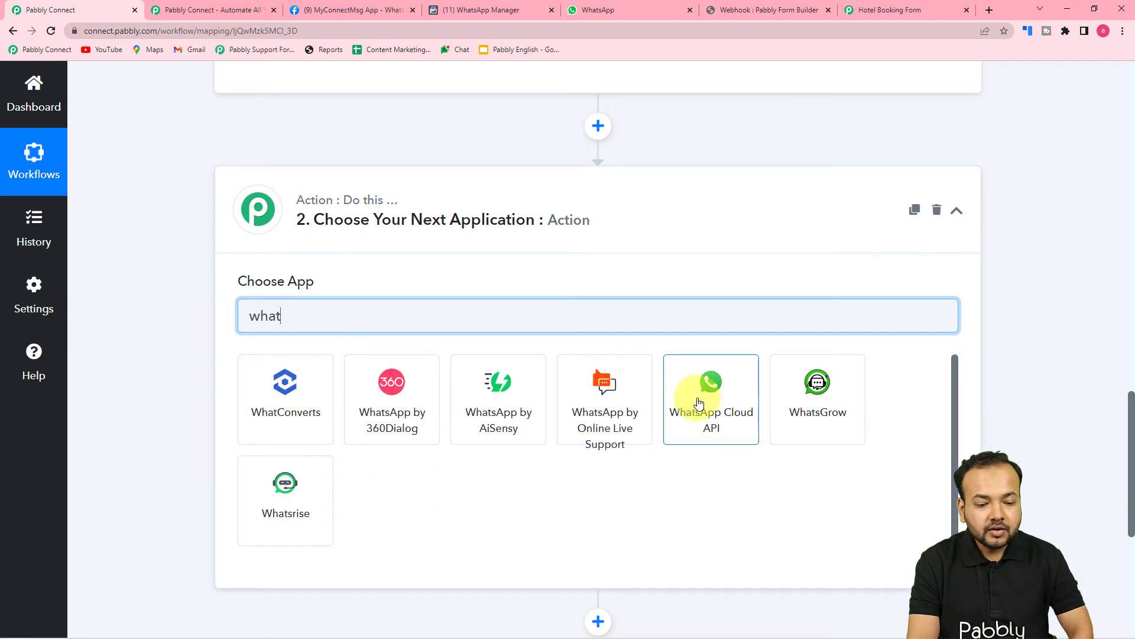
click(699, 403)
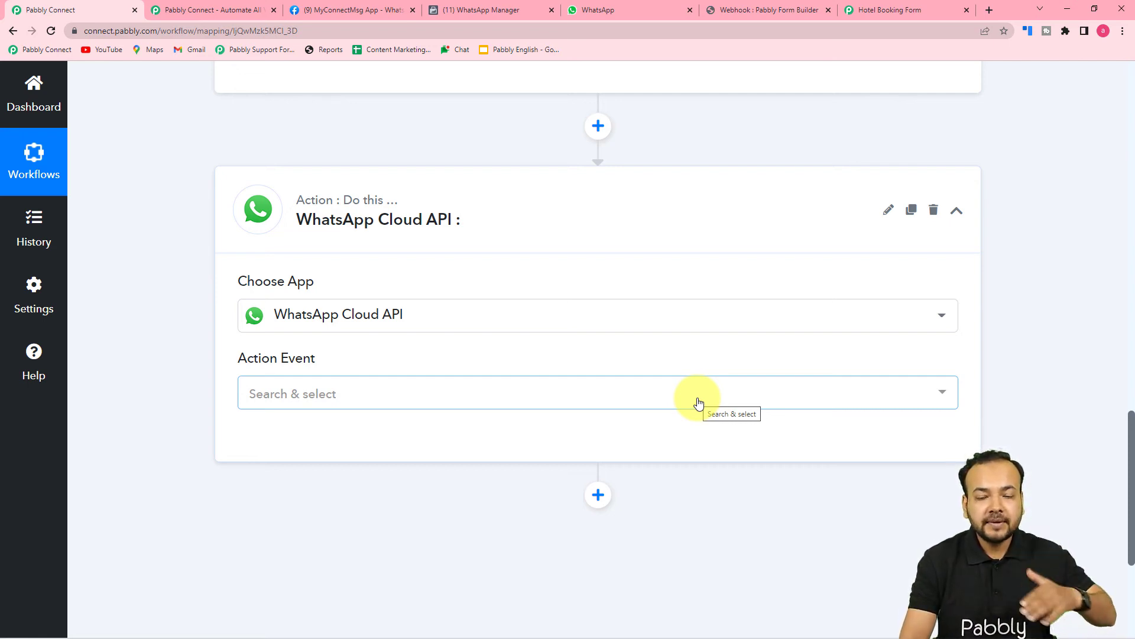
Choose Send Template Message as the action event and bring up the account connection dialog.
scroll(680, 404, down, 2)
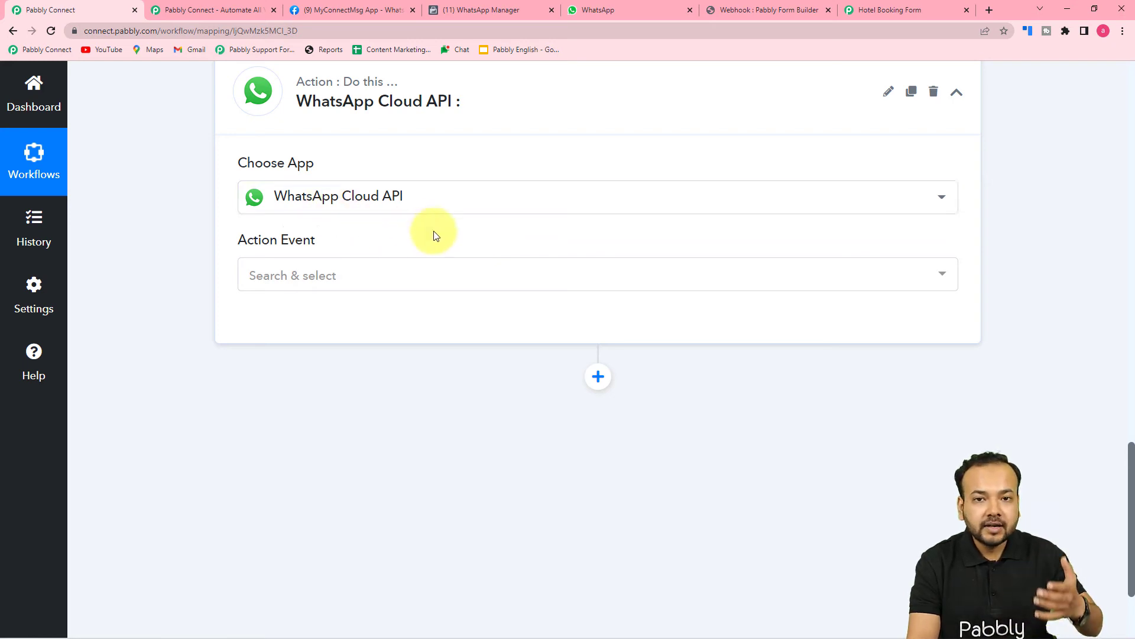
scroll(442, 231, down, 2)
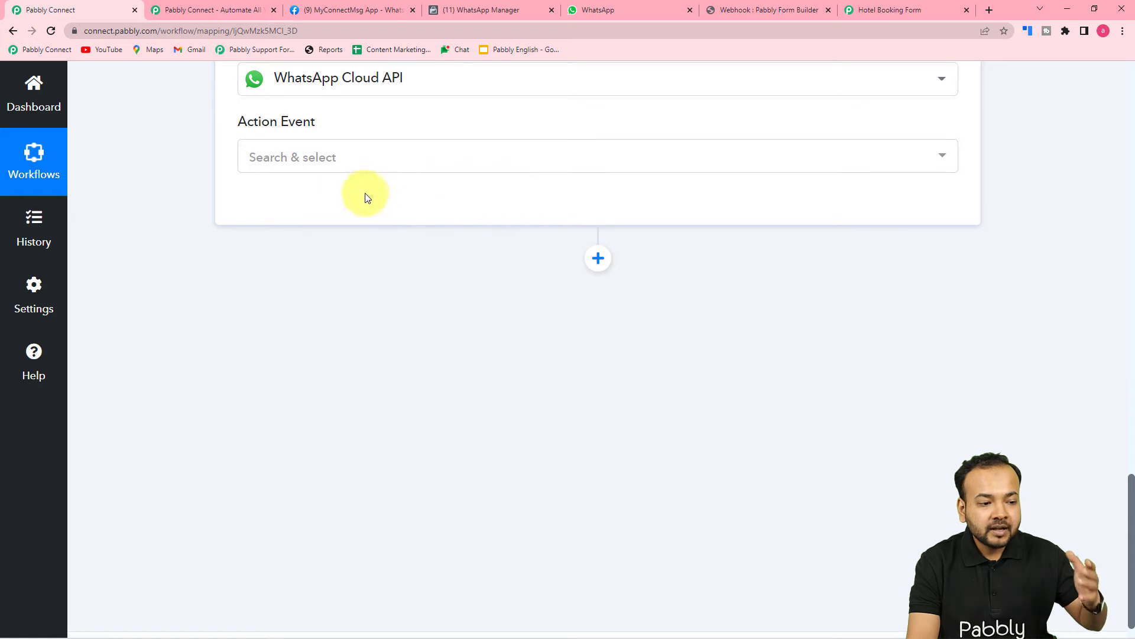
scroll(402, 284, up, 3)
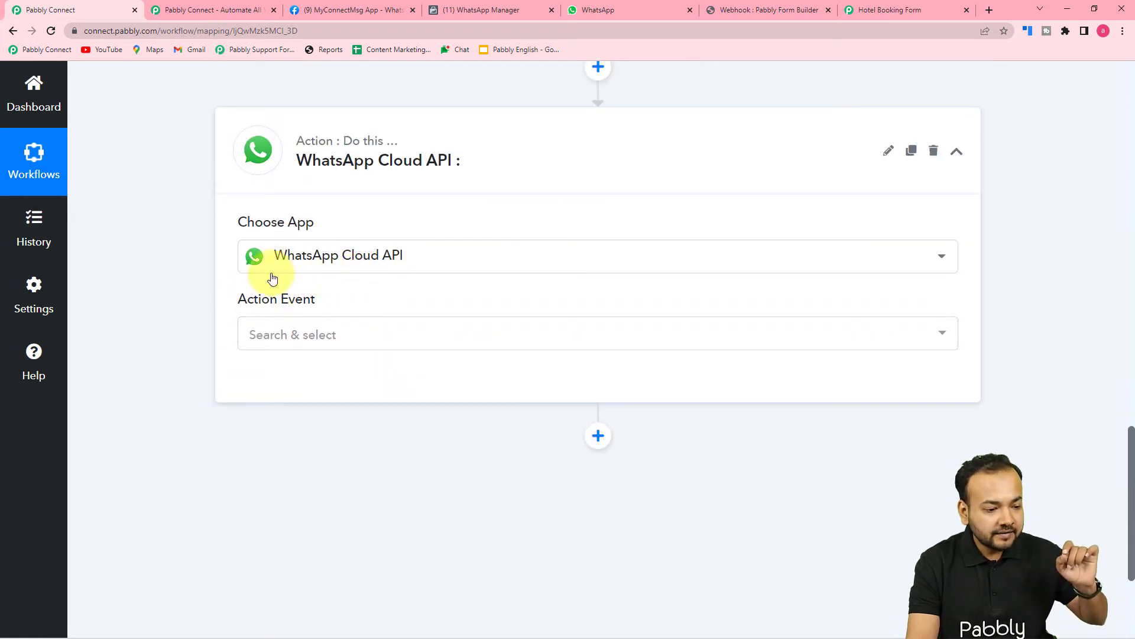
click(322, 334)
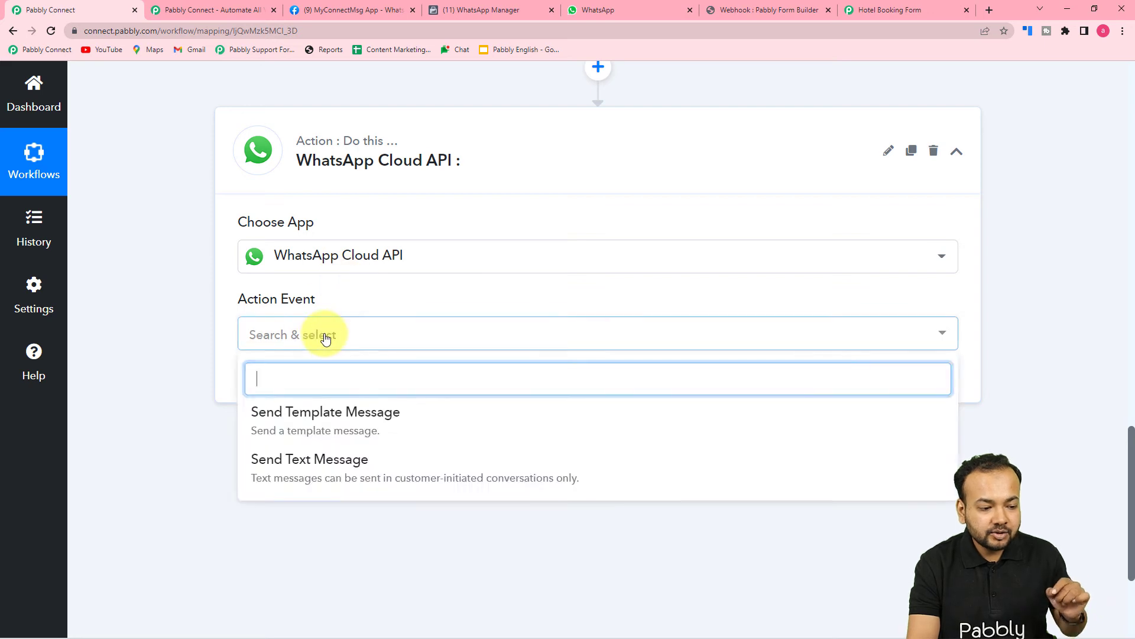
click(325, 422)
click(275, 382)
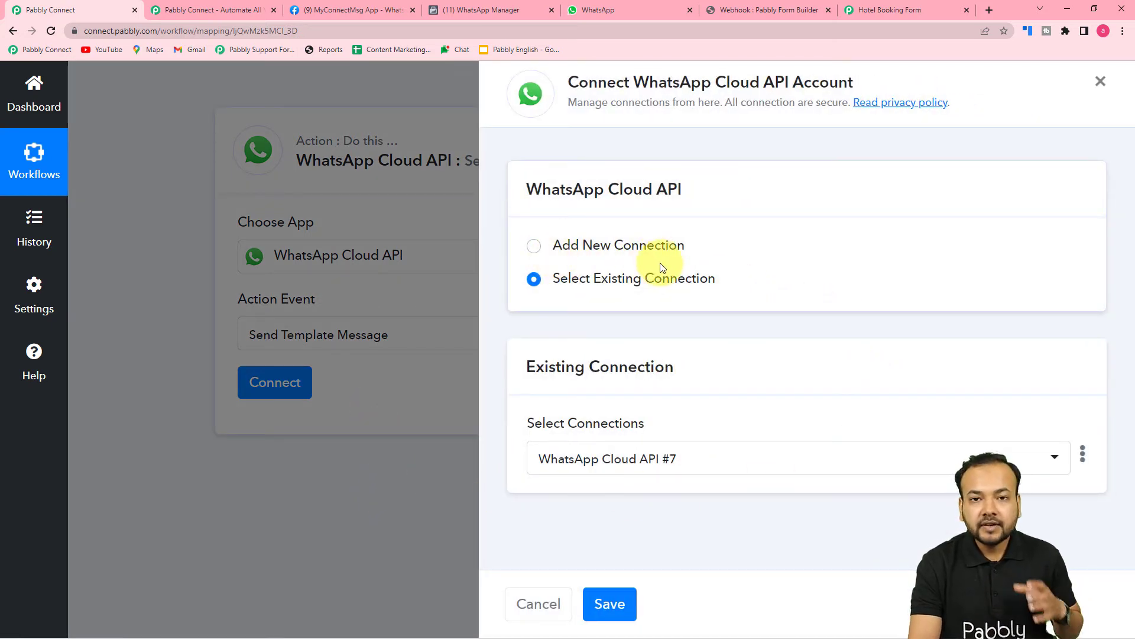
Choose Add New Connection, review the Token and ID fields, and open the permanent-token guide.
click(535, 247)
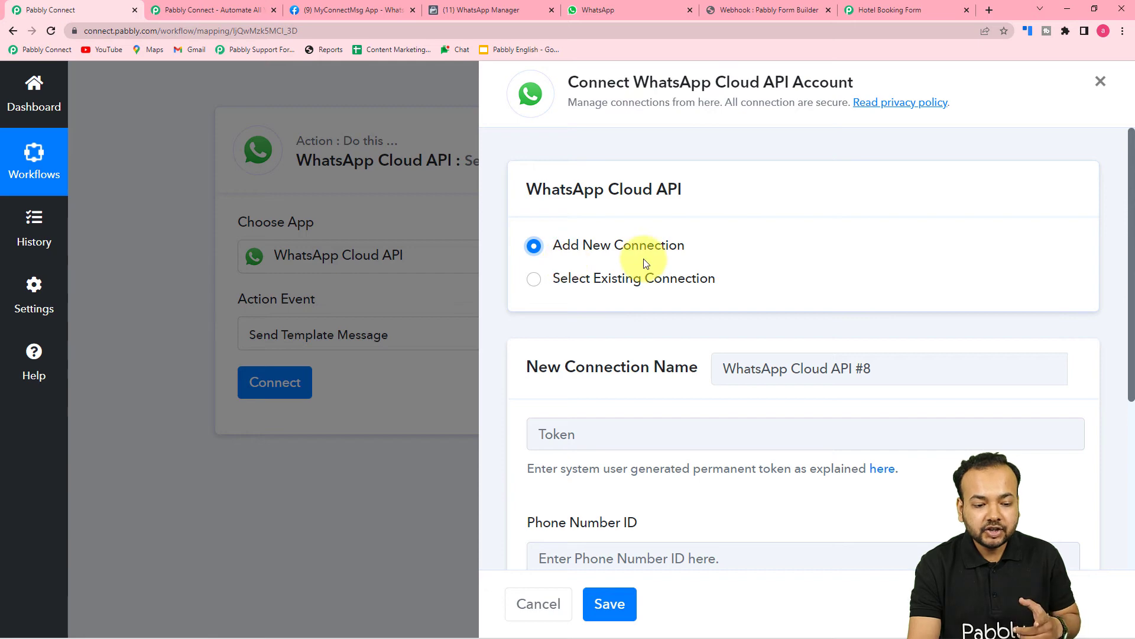
scroll(646, 258, down, 2)
scroll(646, 263, down, 1)
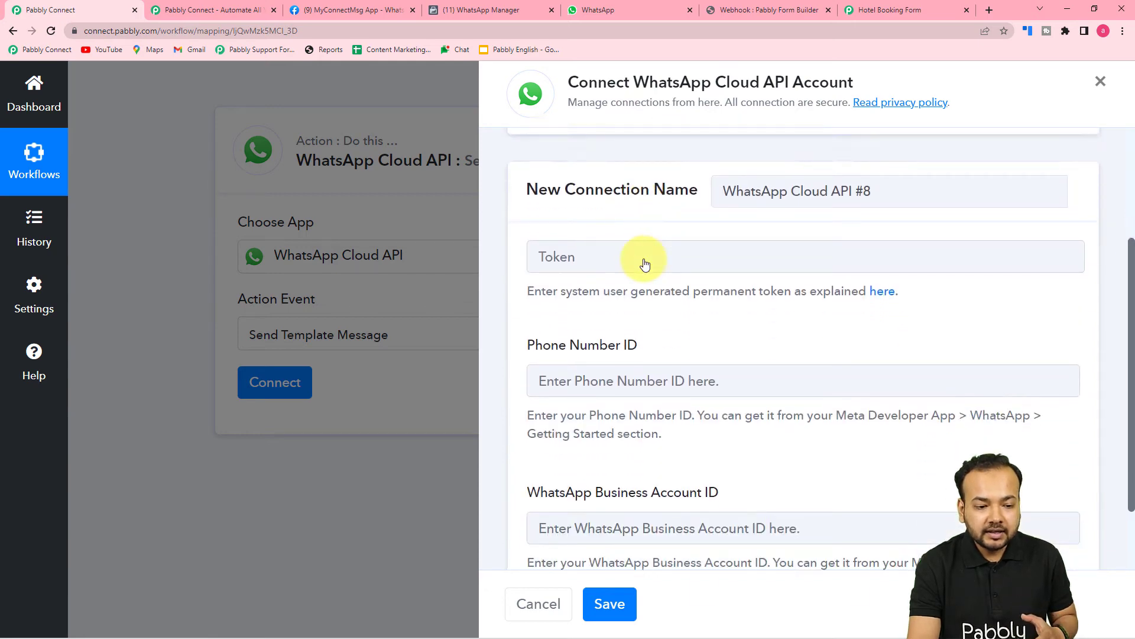
scroll(646, 260, down, 1)
scroll(647, 237, up, 1)
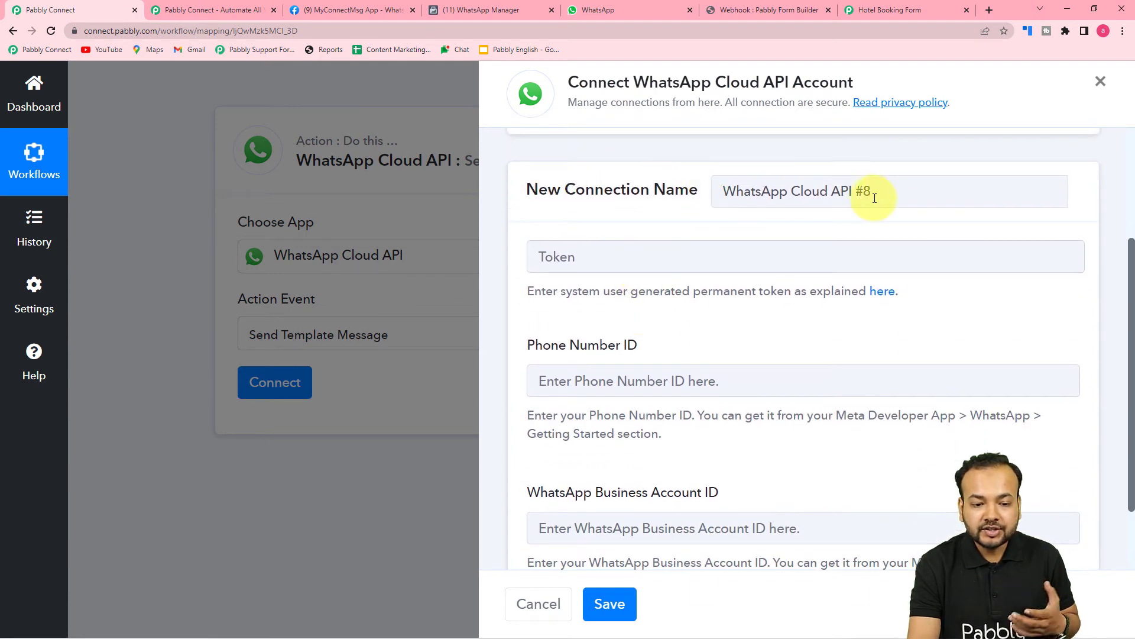
scroll(686, 236, down, 1)
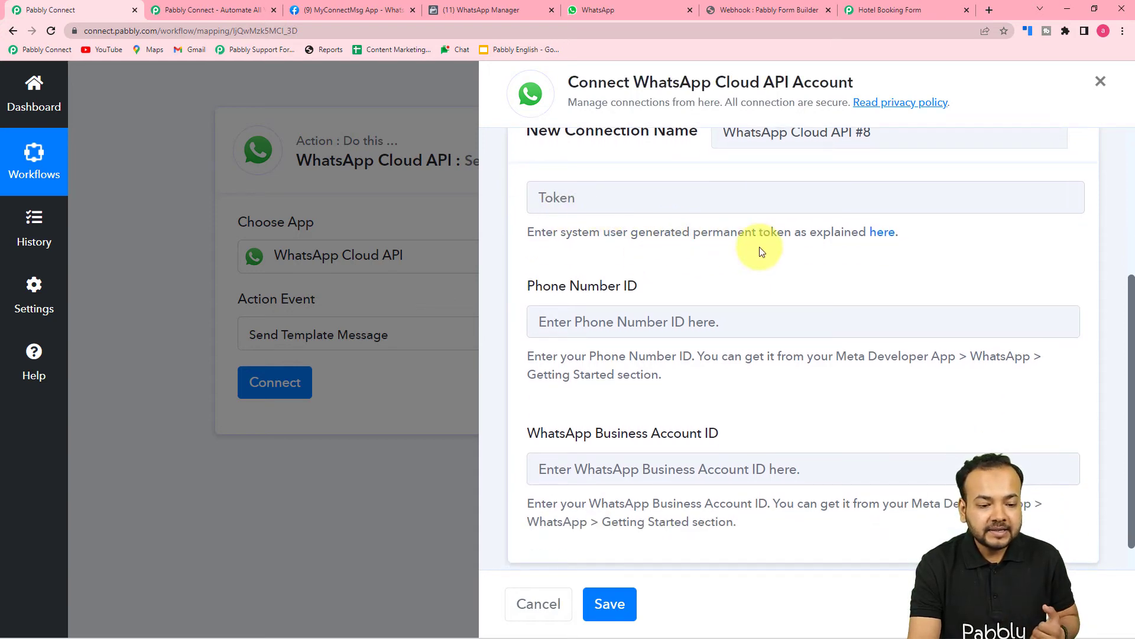
scroll(760, 248, down, 1)
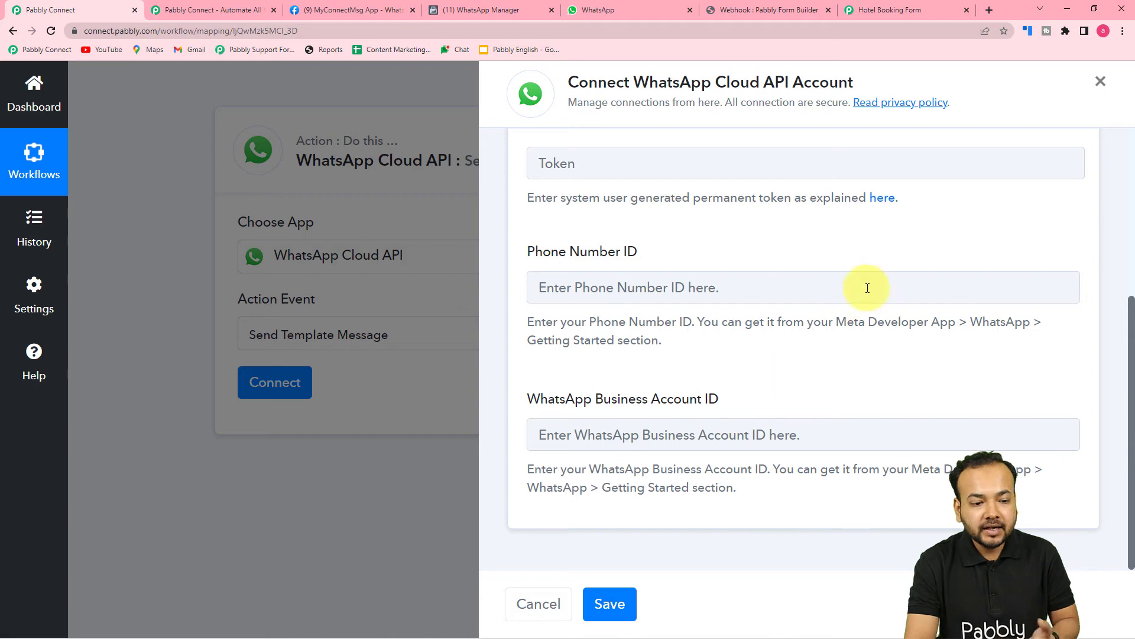
click(883, 205)
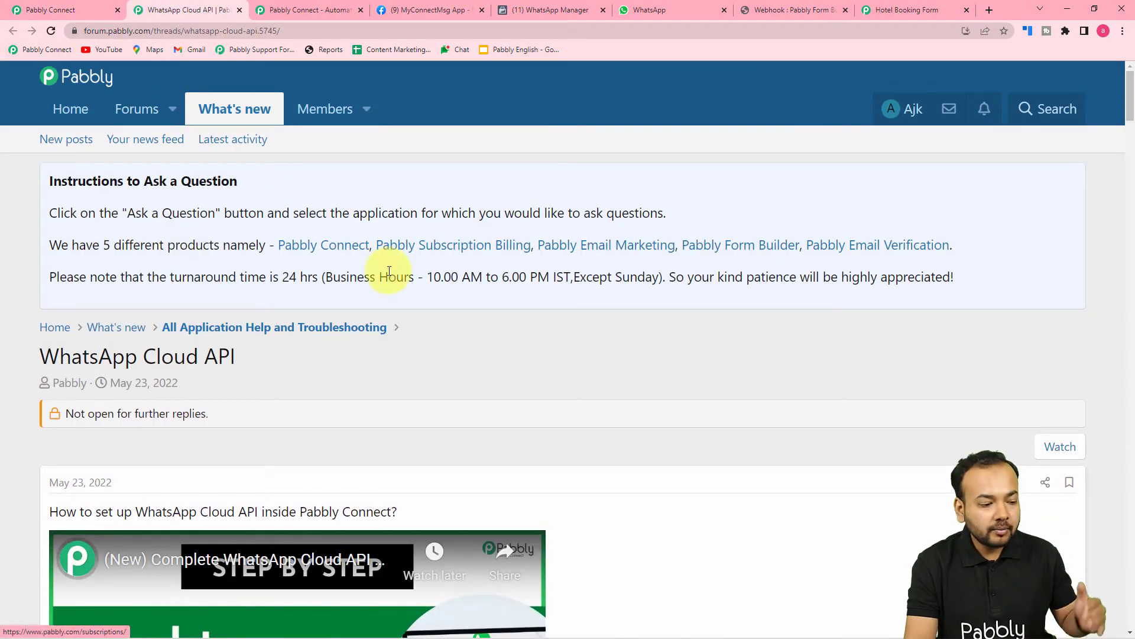
Scroll the forum thread's setup notes down to the permanent token video.
scroll(388, 273, down, 2)
scroll(388, 274, down, 4)
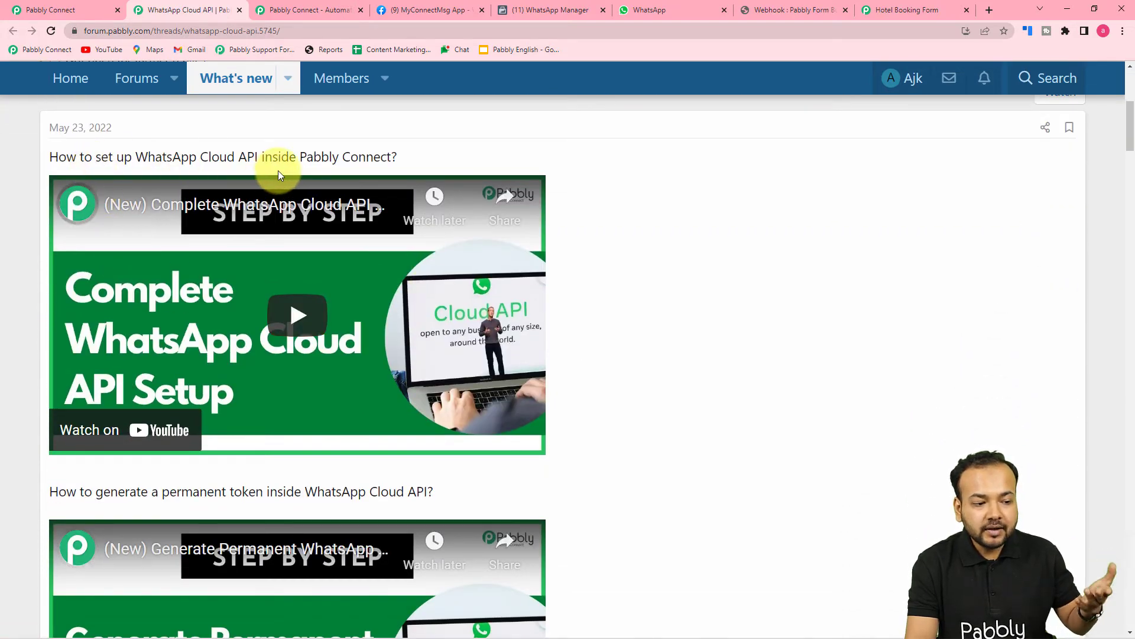
scroll(479, 204, down, 8)
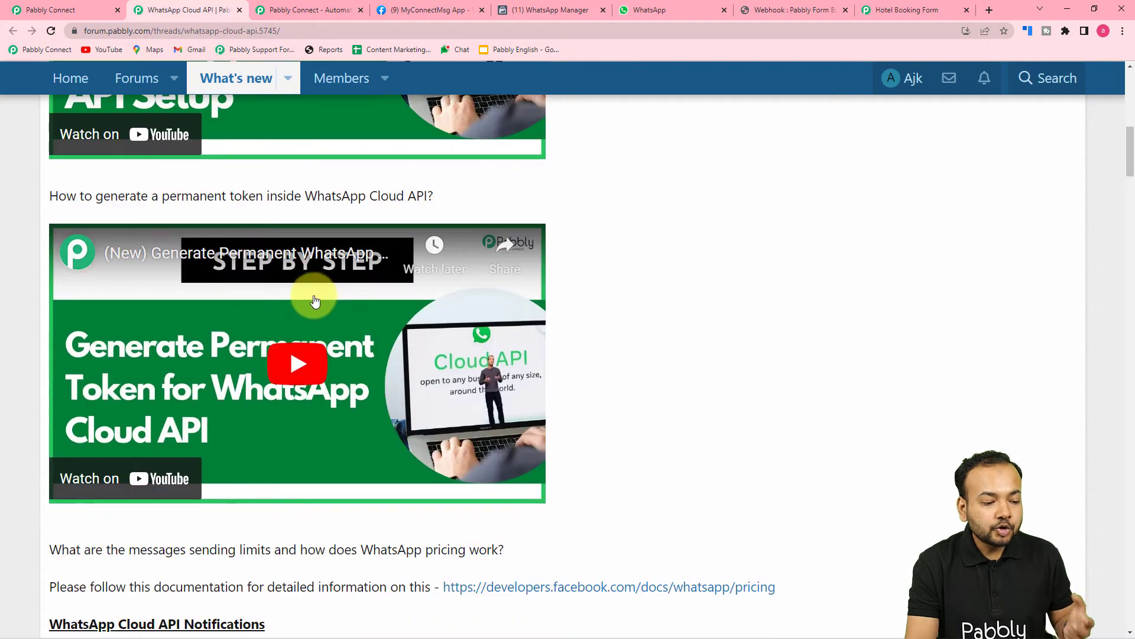
scroll(316, 302, down, 3)
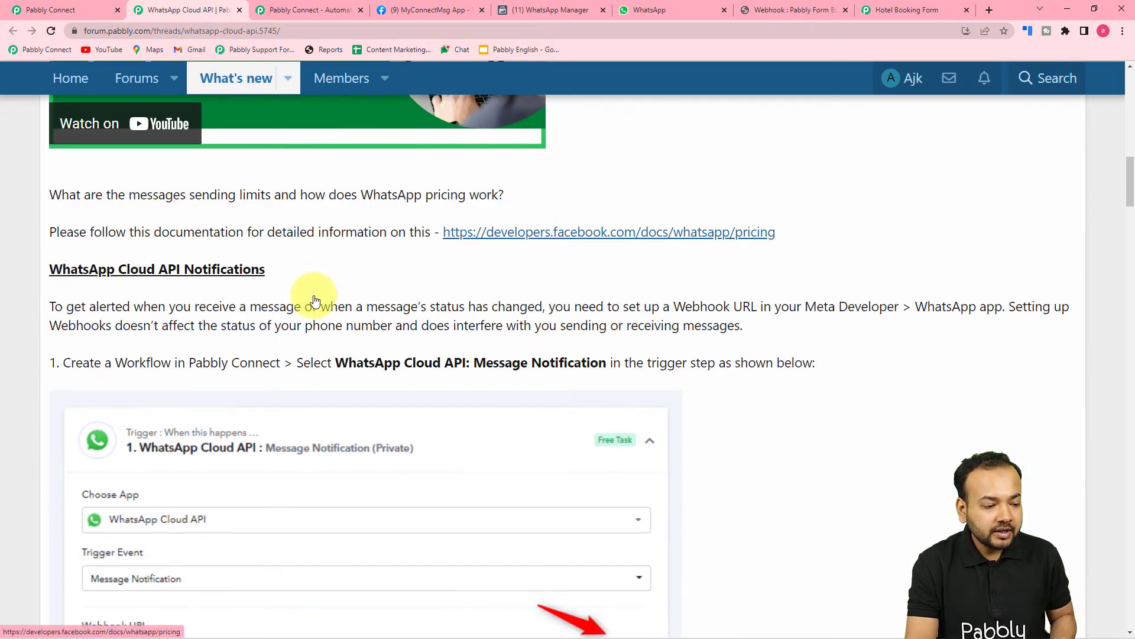
scroll(316, 301, down, 2)
scroll(66, 264, down, 1)
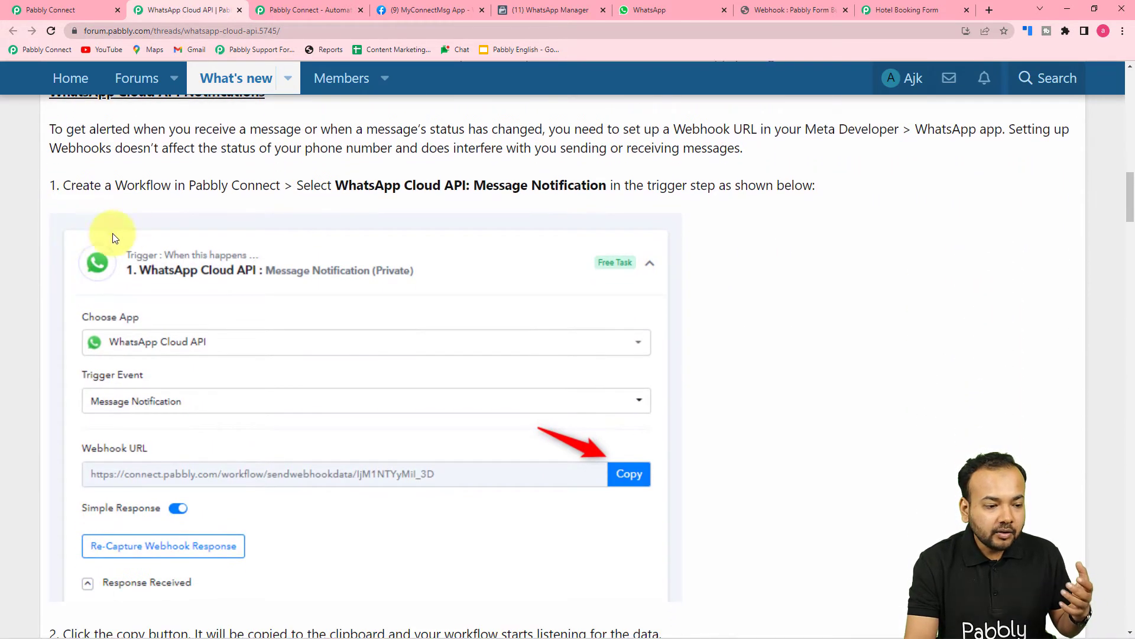
scroll(257, 219, down, 3)
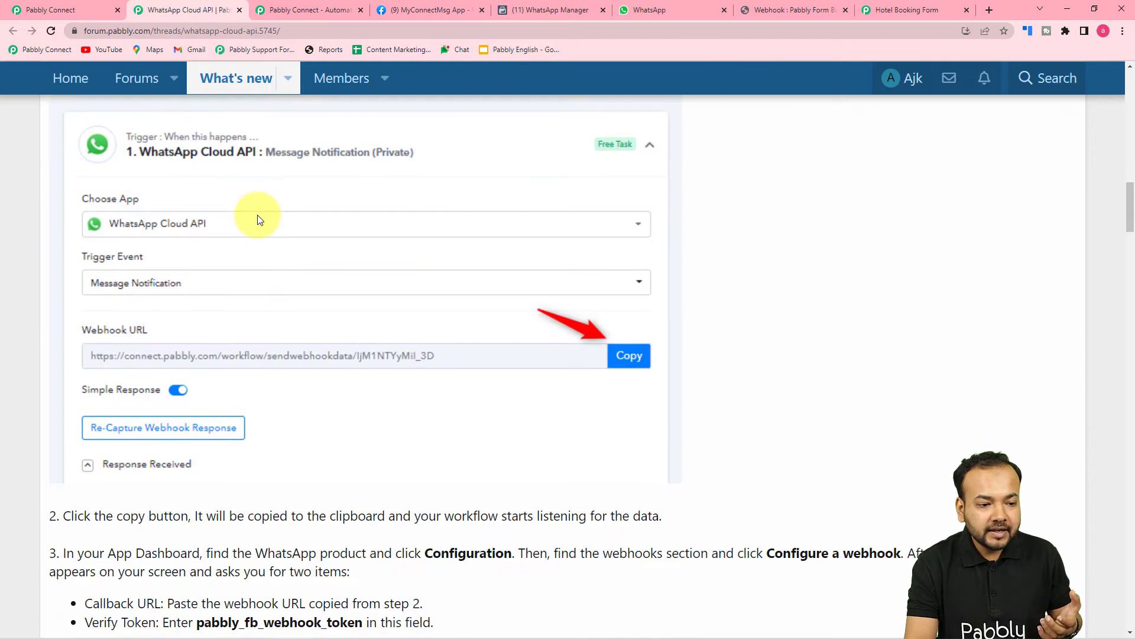
scroll(258, 220, up, 3)
scroll(511, 246, down, 3)
scroll(512, 249, down, 4)
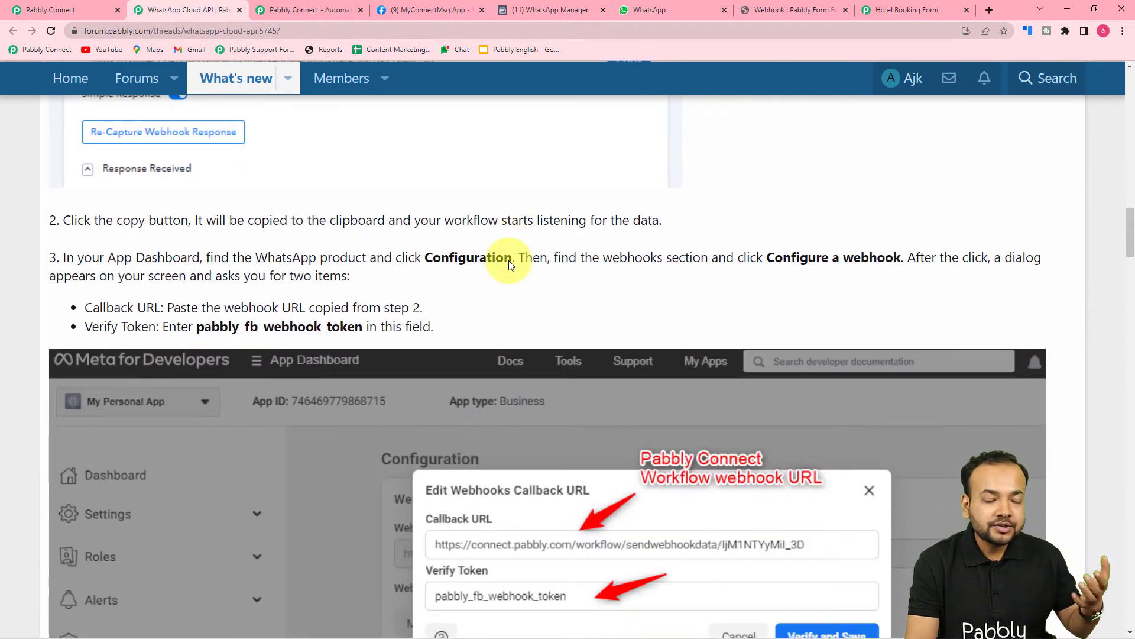
scroll(509, 260, down, 9)
scroll(509, 264, down, 18)
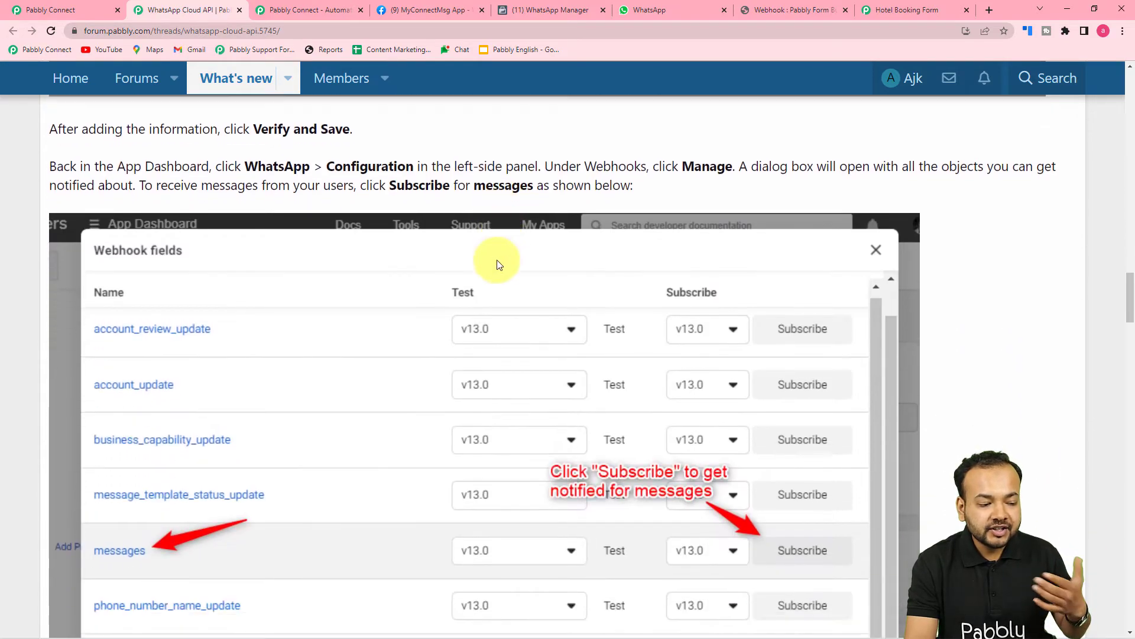
scroll(496, 260, down, 16)
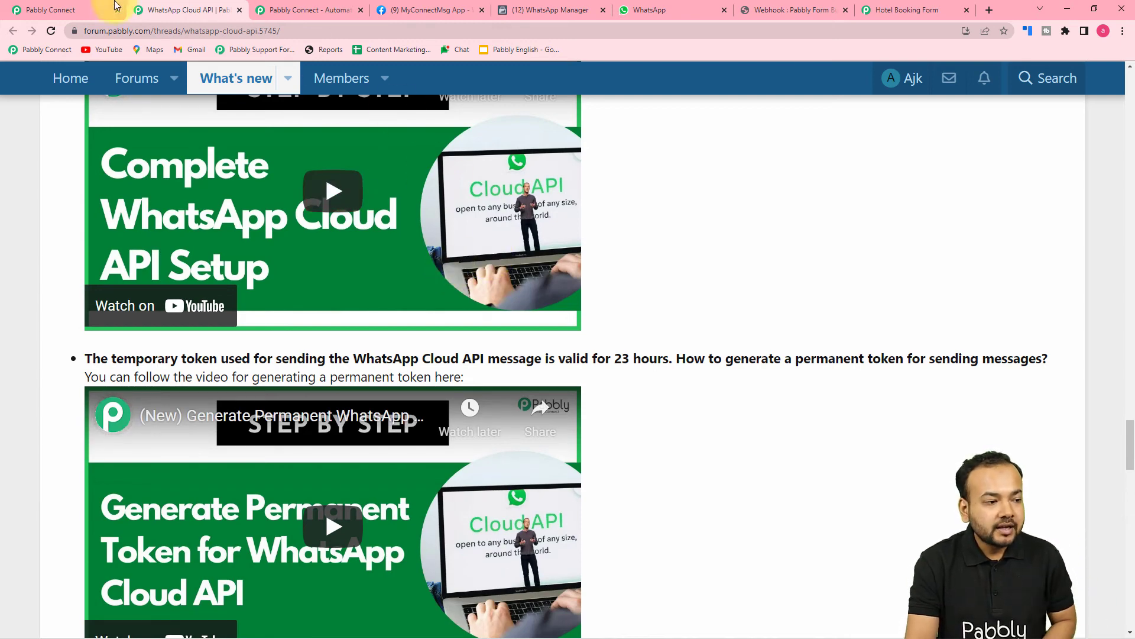
Switch to the Pabbly Connect form, then to the MyConnectMsg app's Getting started page.
click(65, 10)
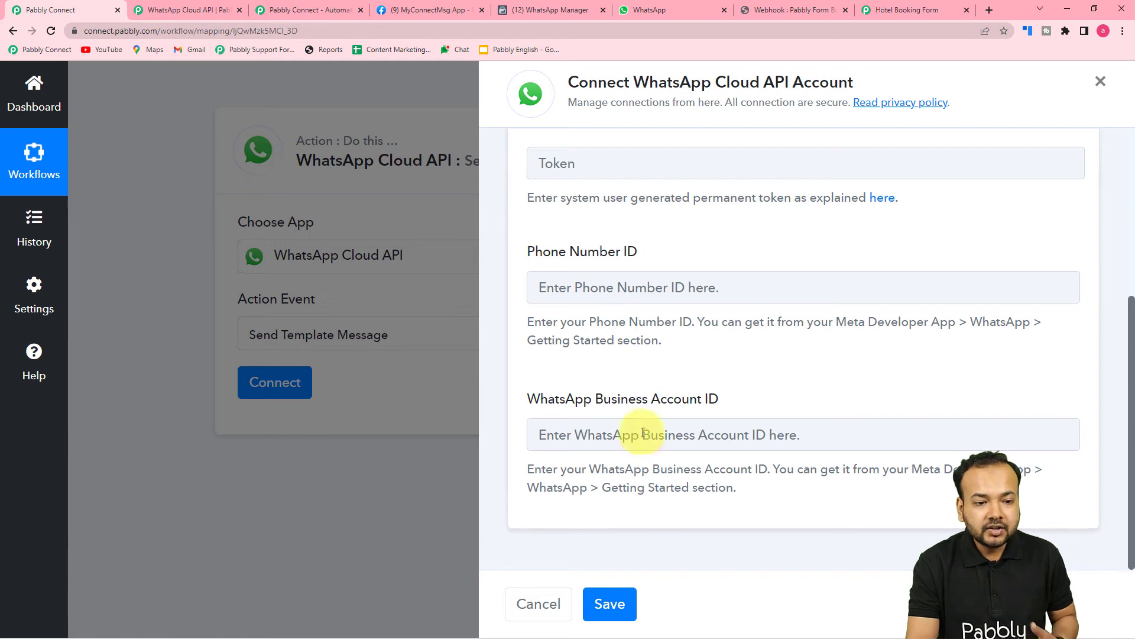
click(420, 9)
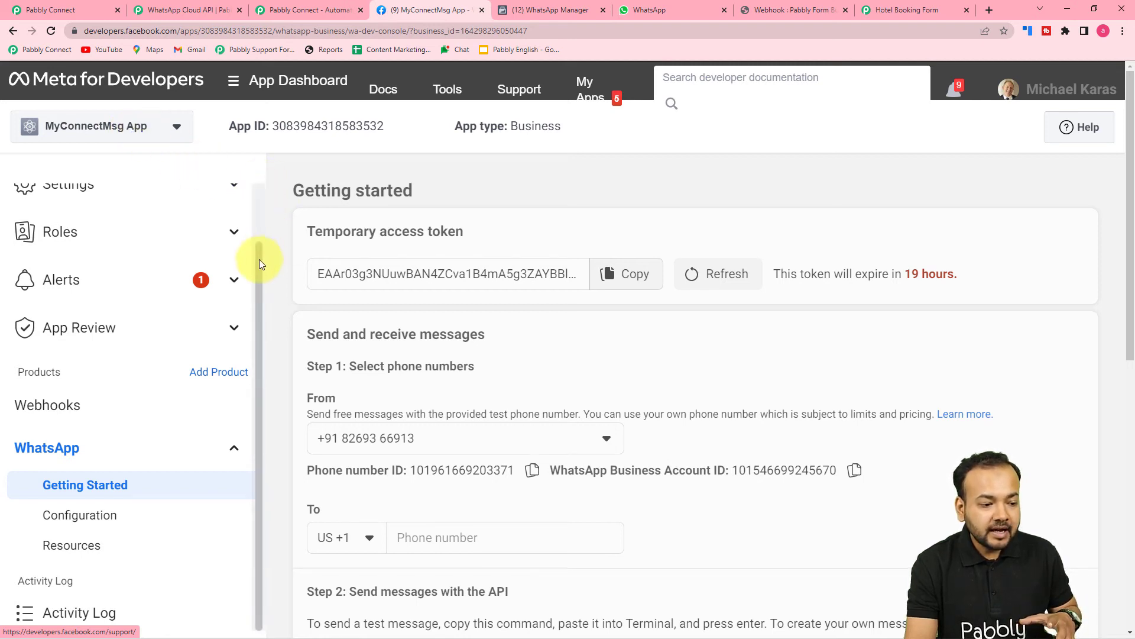
Review the temporary access token and phone number details, then revisit the forum's token video.
scroll(259, 248, up, 2)
scroll(258, 237, down, 2)
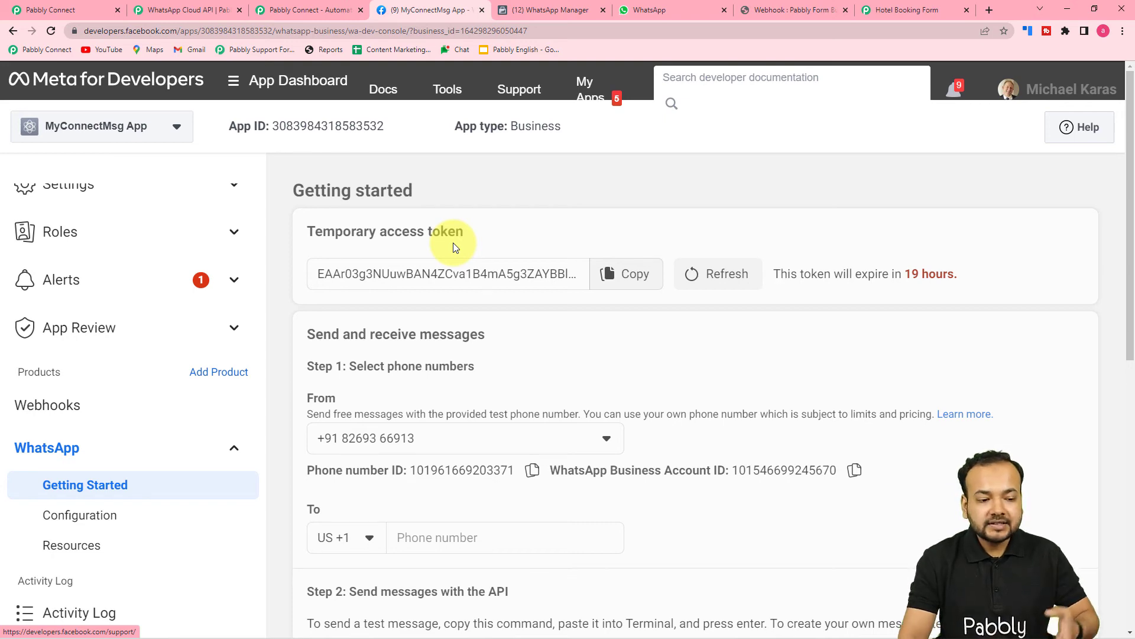
scroll(467, 244, down, 2)
scroll(887, 248, up, 2)
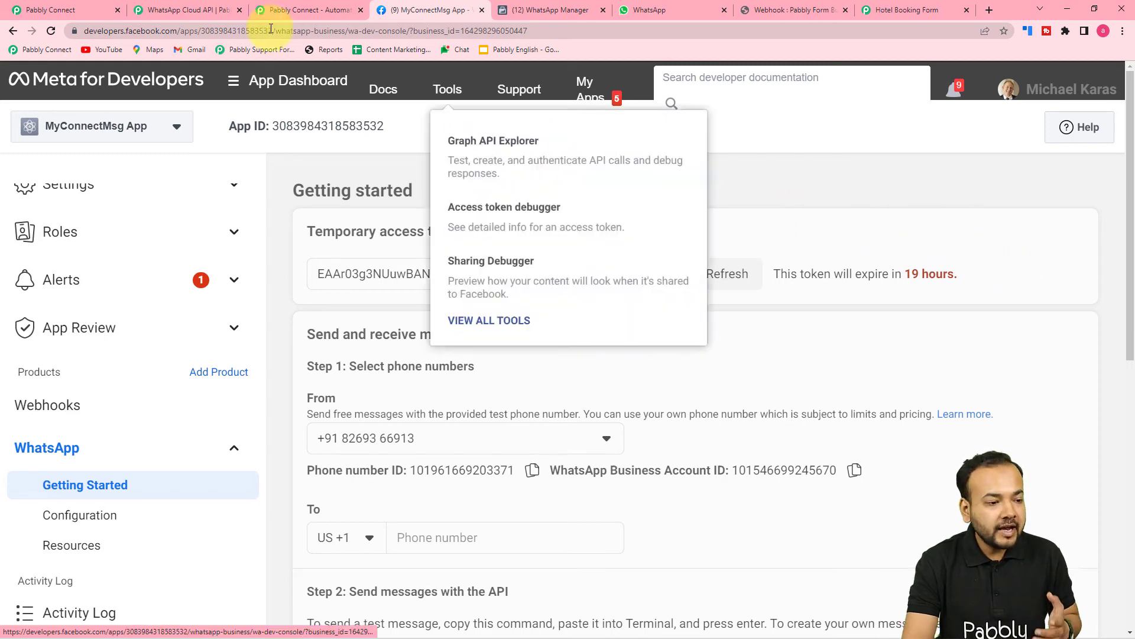
click(219, 12)
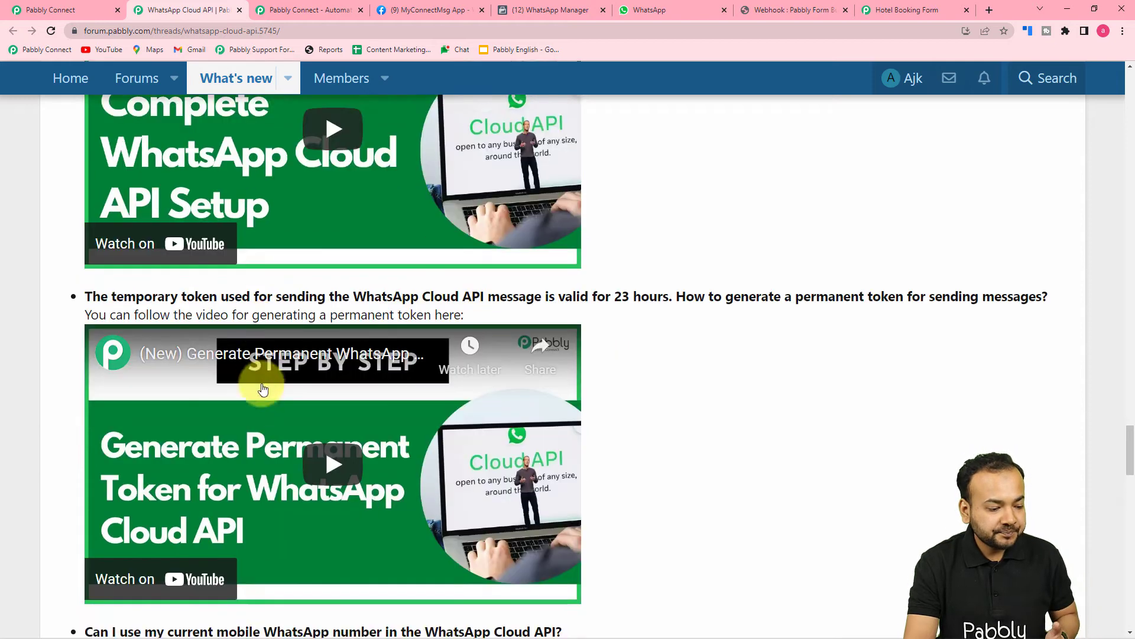
scroll(263, 389, down, 1)
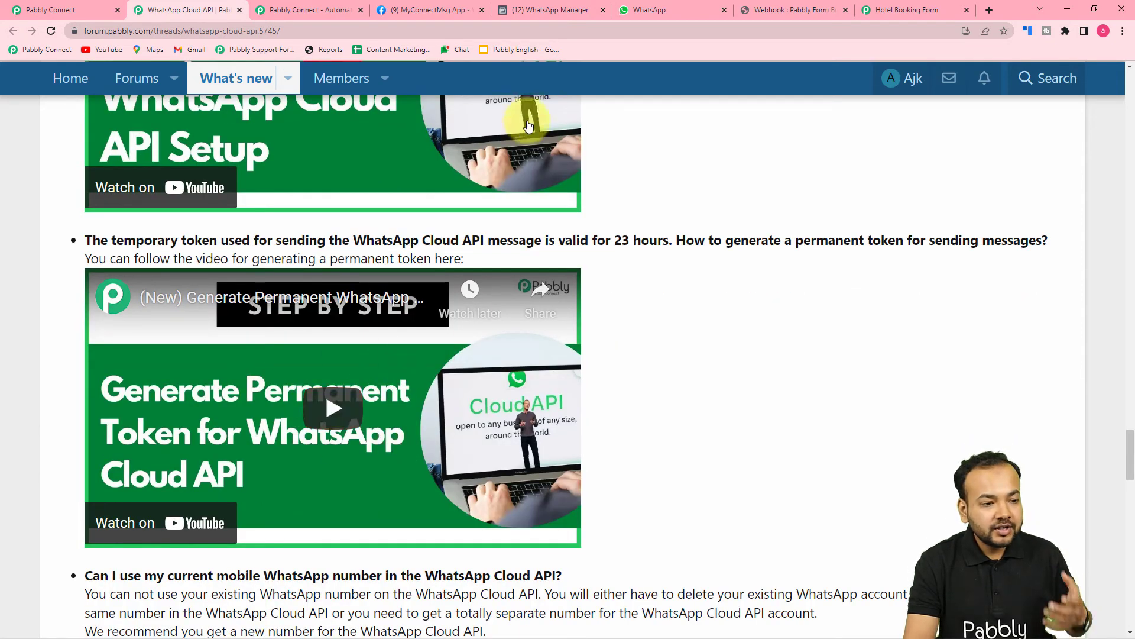
Glance at the WhatsApp message templates and Getting started page, then return to the connection form.
click(562, 10)
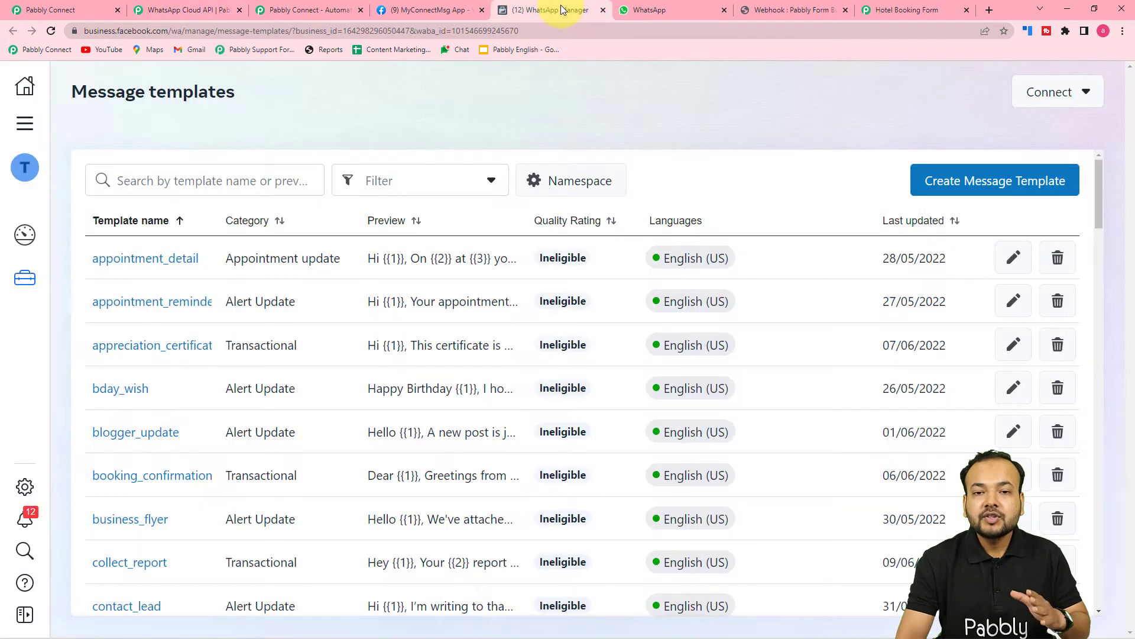
click(432, 10)
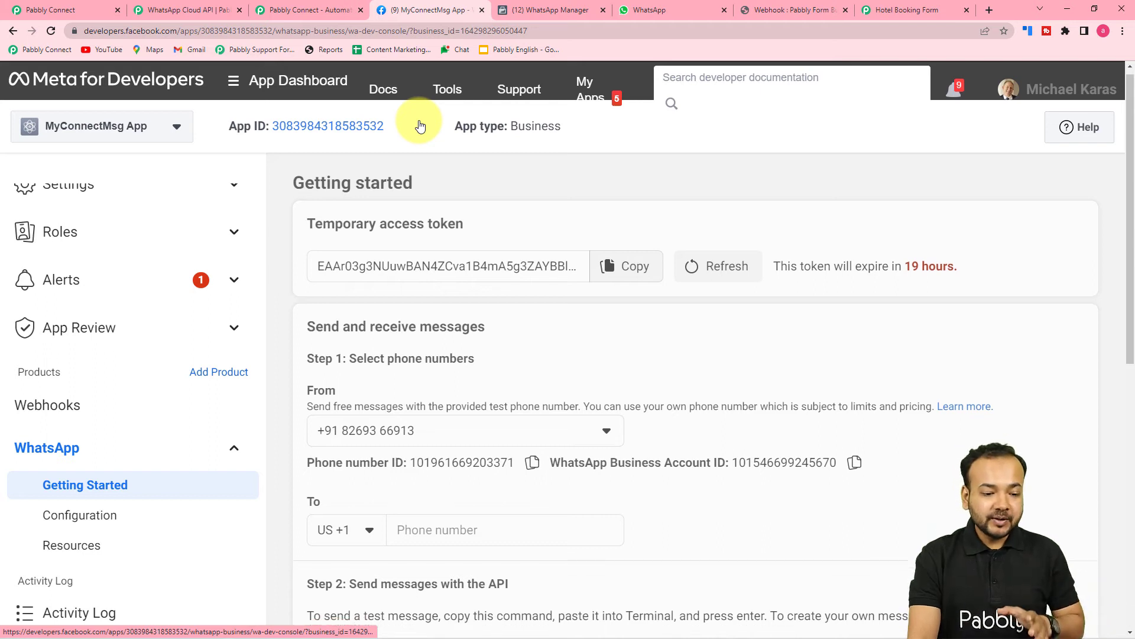
scroll(417, 123, down, 2)
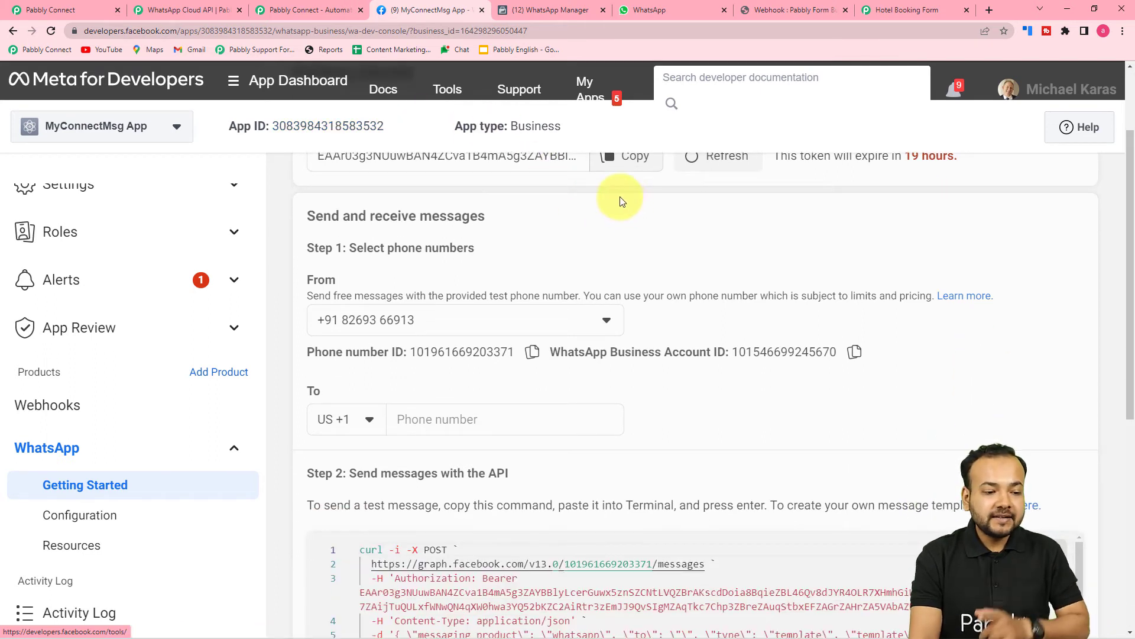
scroll(620, 199, up, 3)
scroll(618, 201, down, 4)
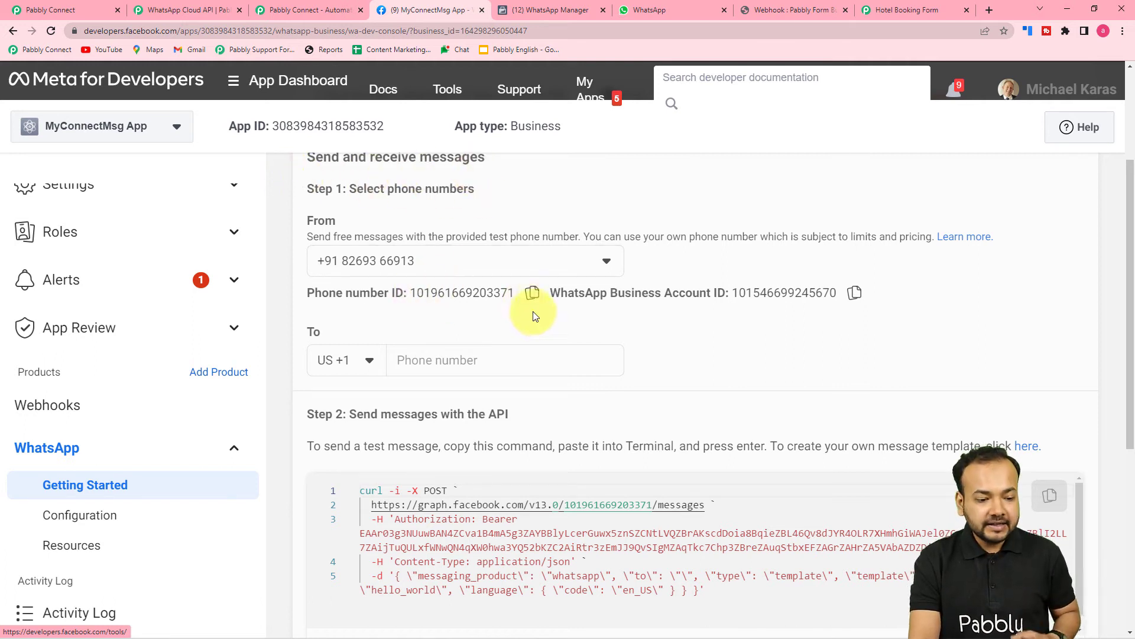
click(533, 292)
Paste the Phone Number ID and WhatsApp Business Account ID from Meta into the connection form.
click(88, 11)
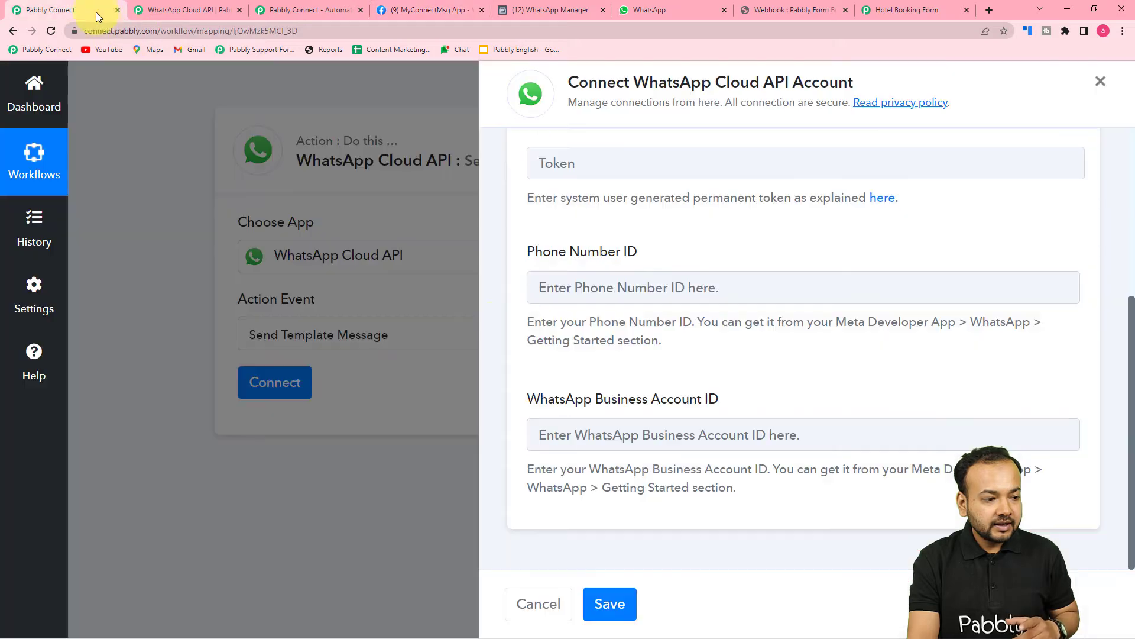
right_click(559, 293)
click(586, 384)
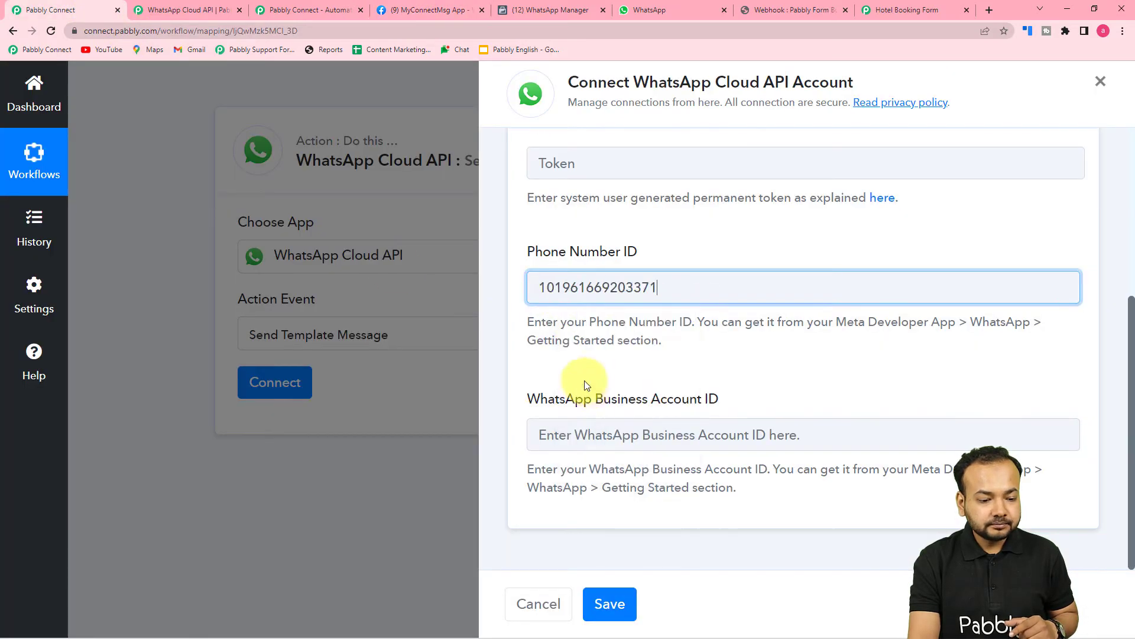
click(406, 10)
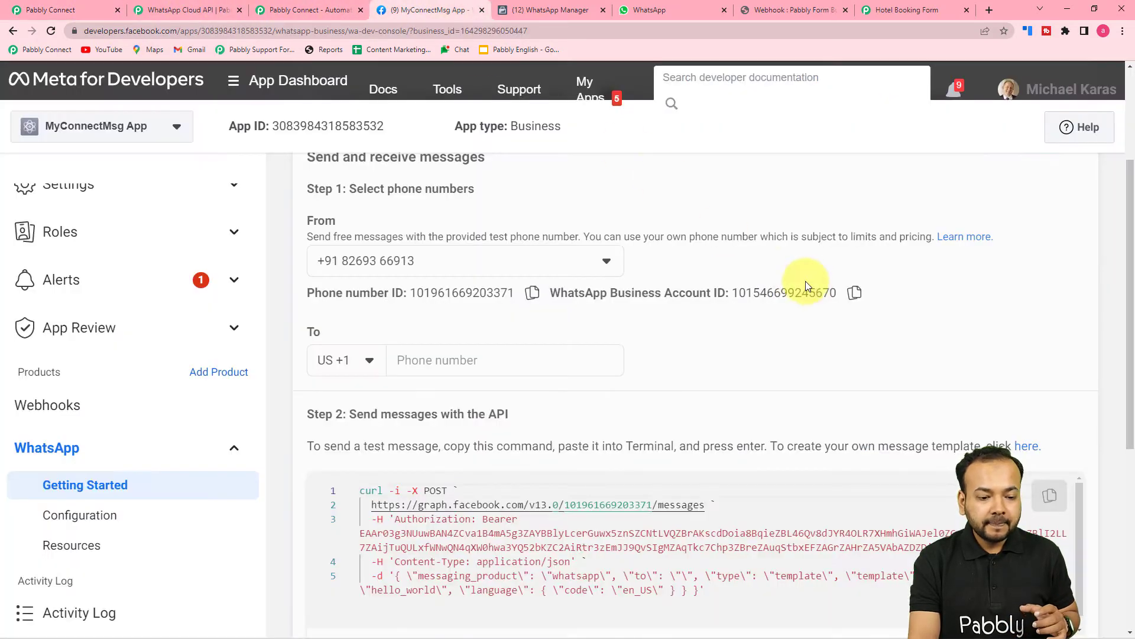
click(856, 294)
click(53, 10)
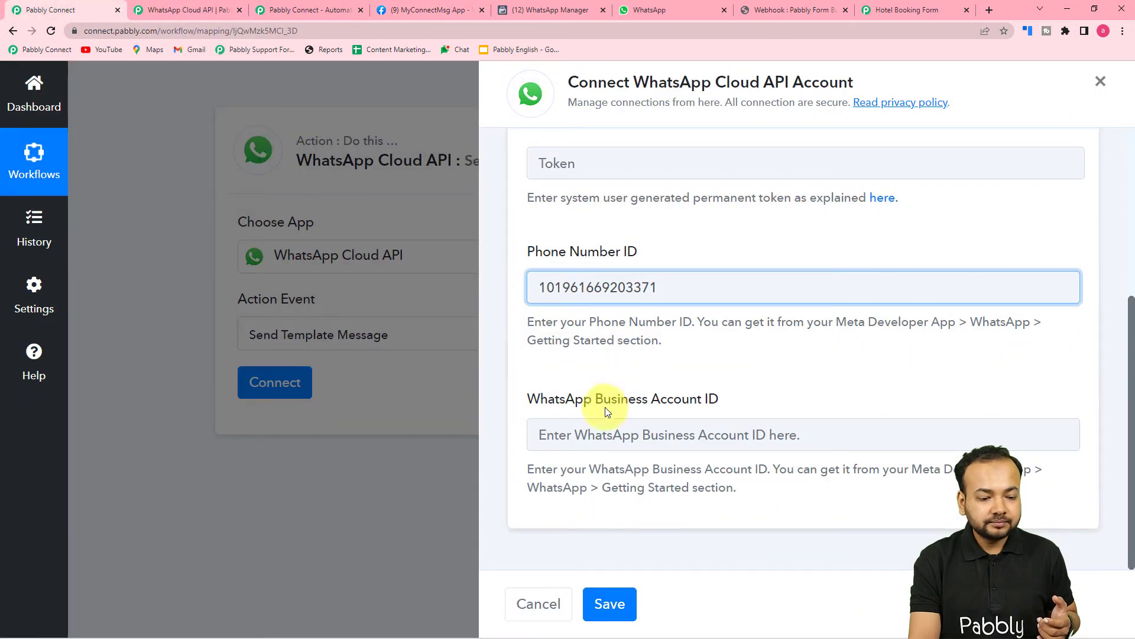
right_click(586, 435)
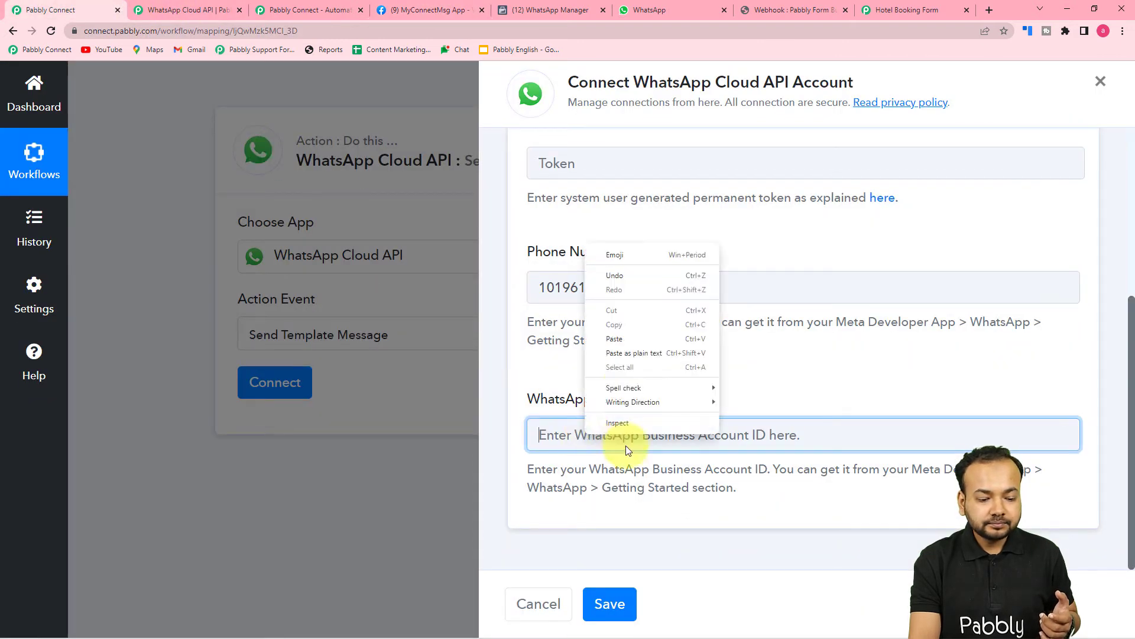
click(625, 354)
scroll(674, 371, up, 1)
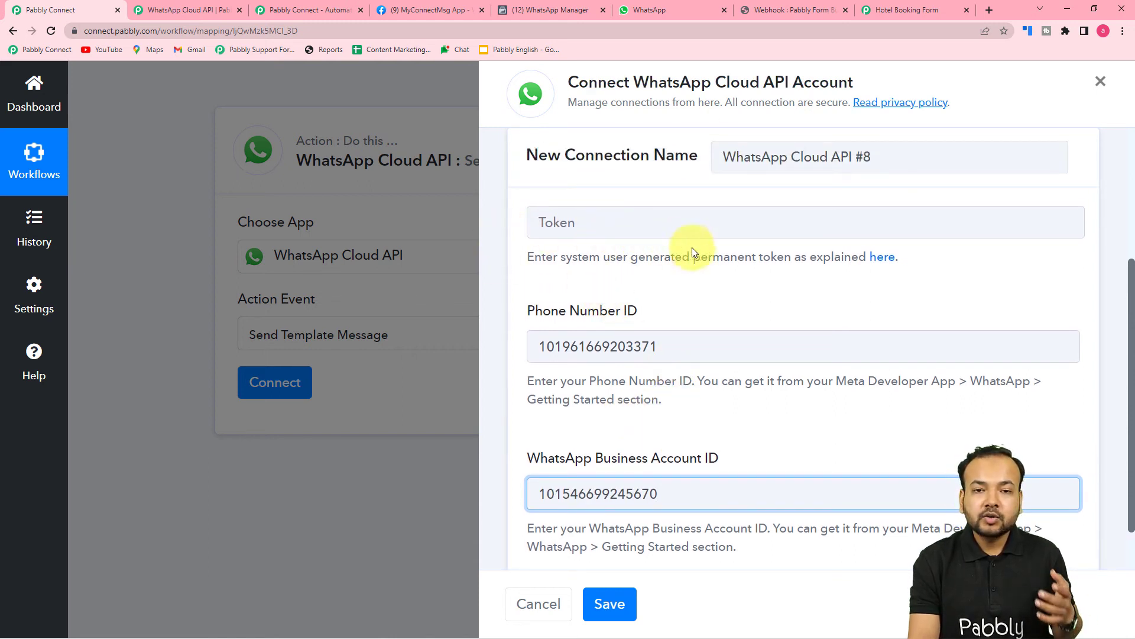
scroll(695, 258, down, 1)
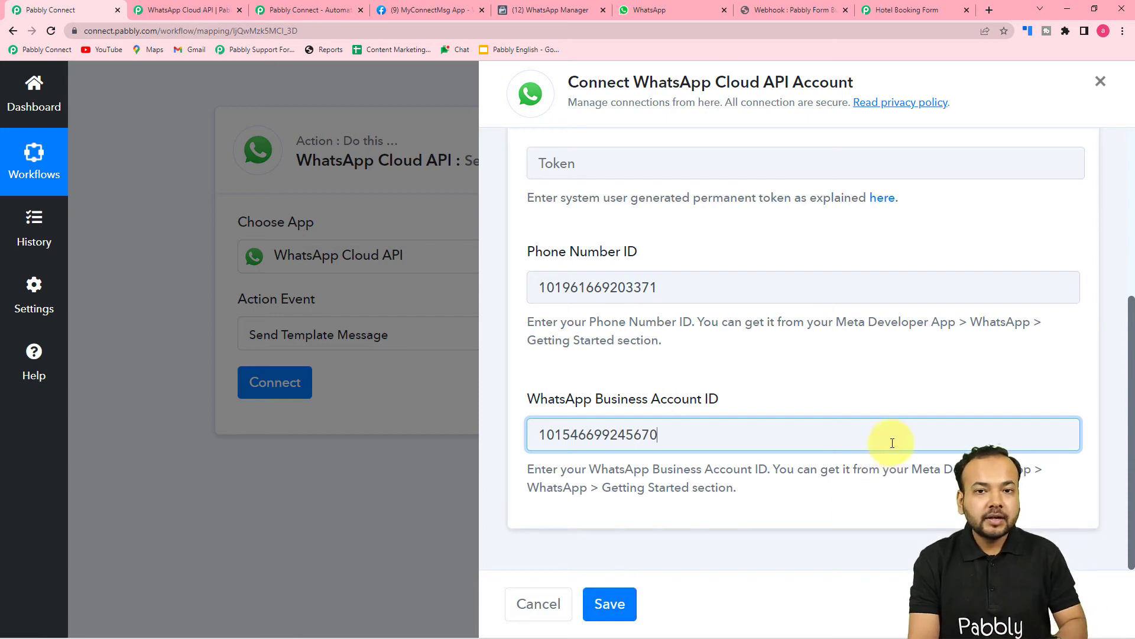
scroll(893, 443, up, 3)
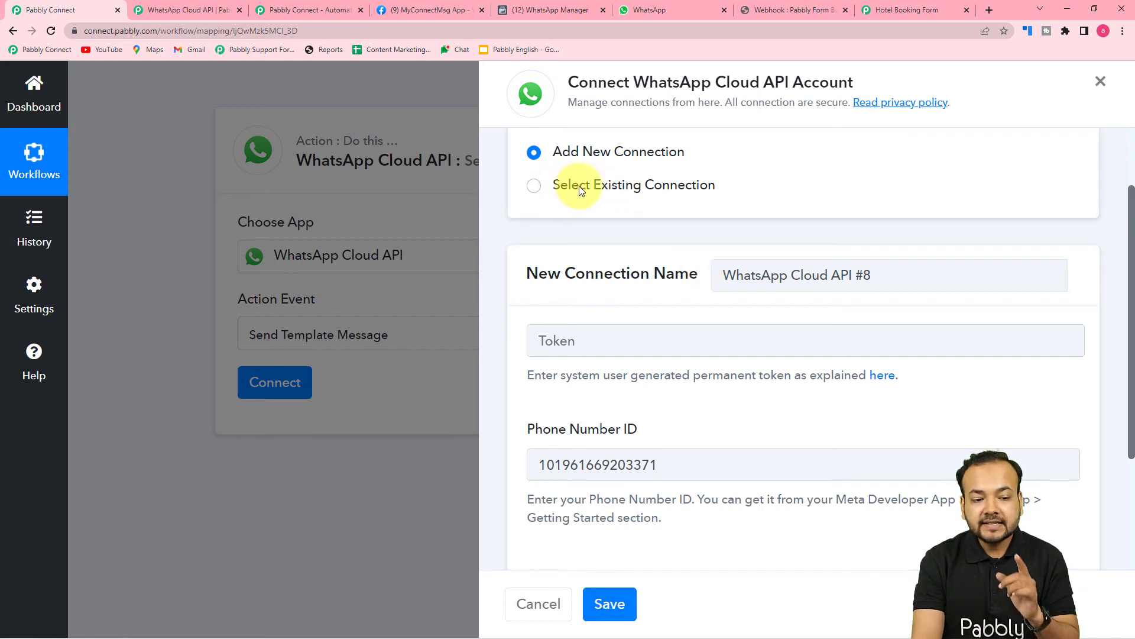
Connect the WhatsApp action through the existing Permanent Token connection and save it.
click(535, 188)
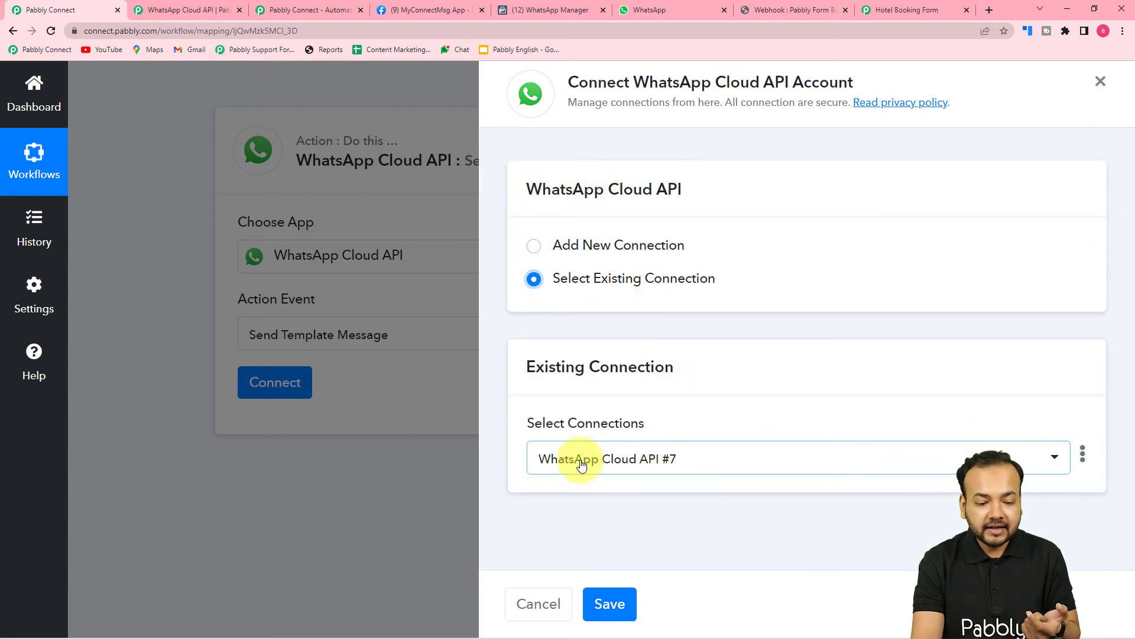
click(707, 462)
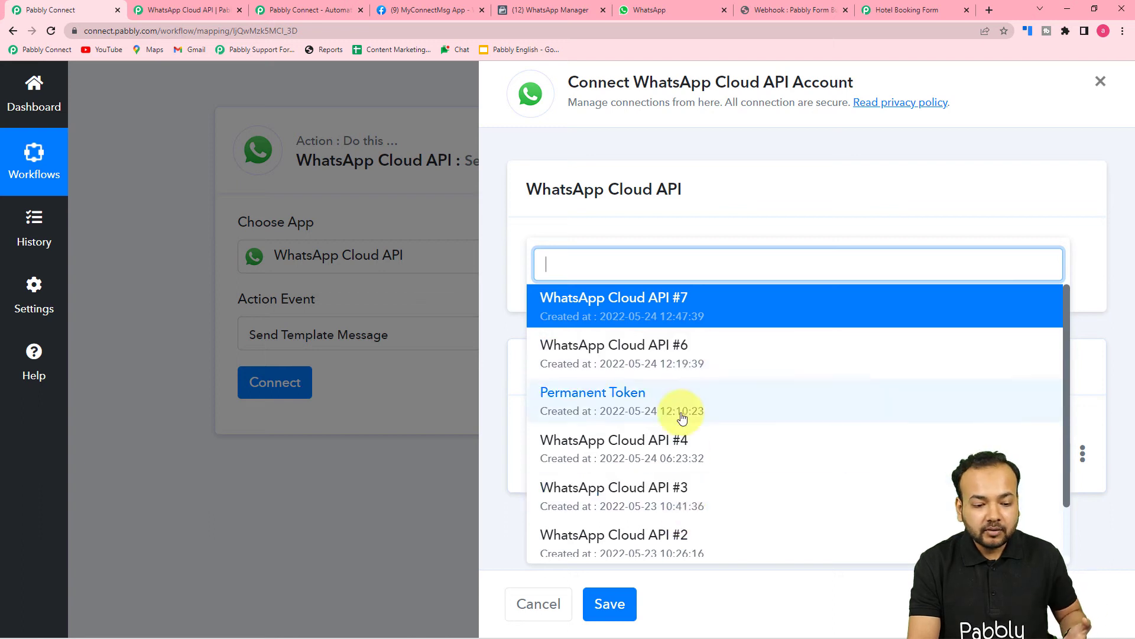
scroll(683, 414, down, 1)
scroll(680, 413, up, 1)
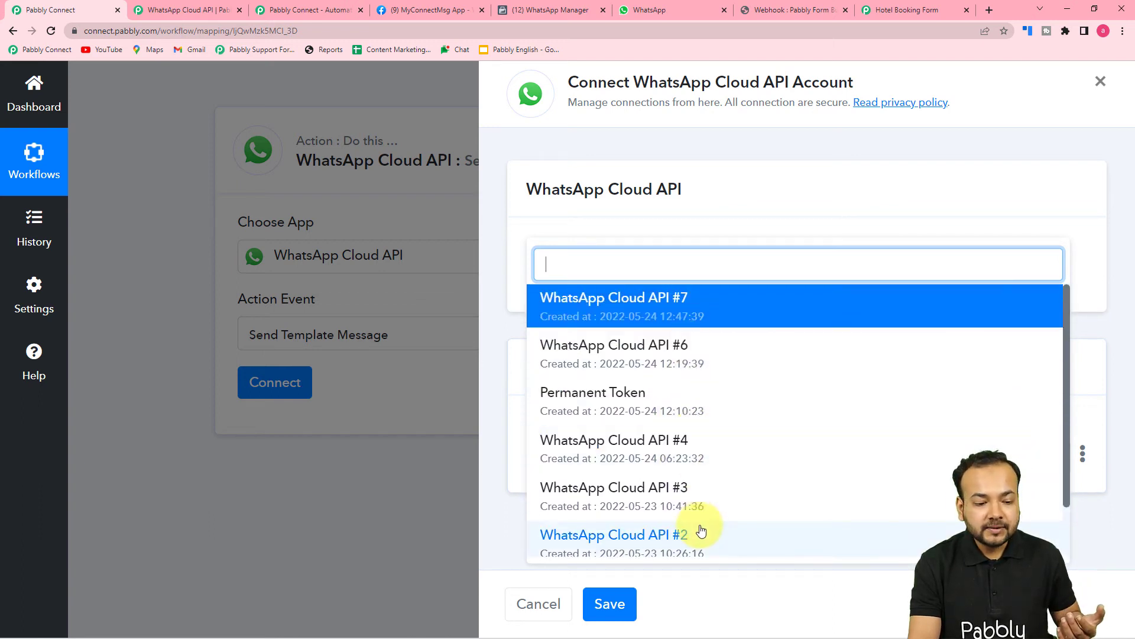
click(614, 405)
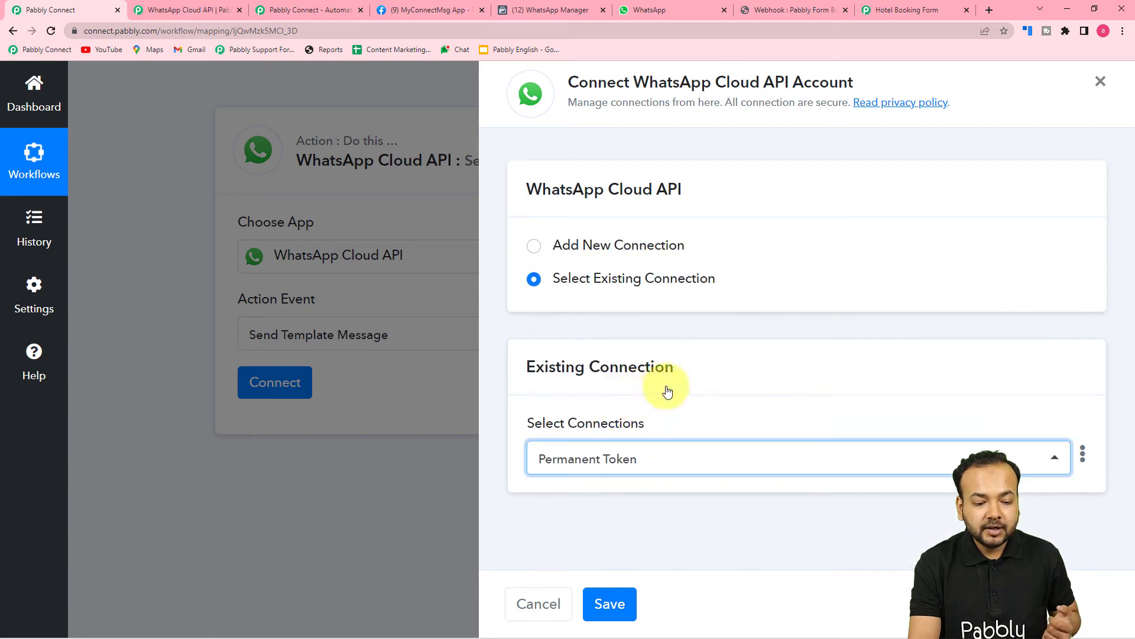
click(610, 606)
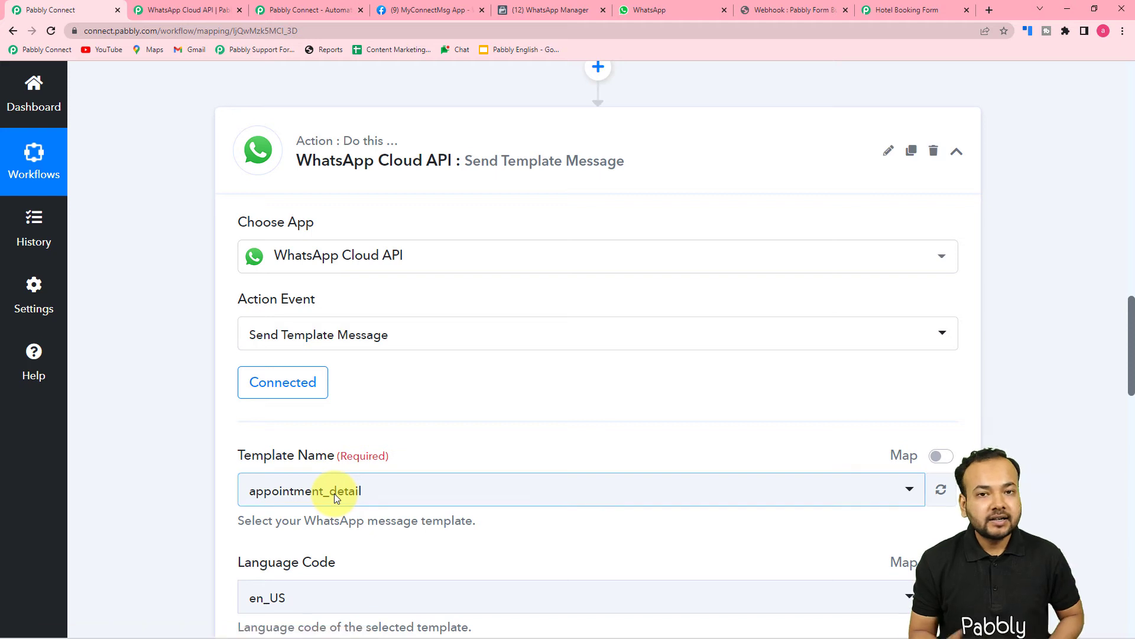
Scroll through the Pabbly Connect action's template fields.
scroll(150, 341, down, 3)
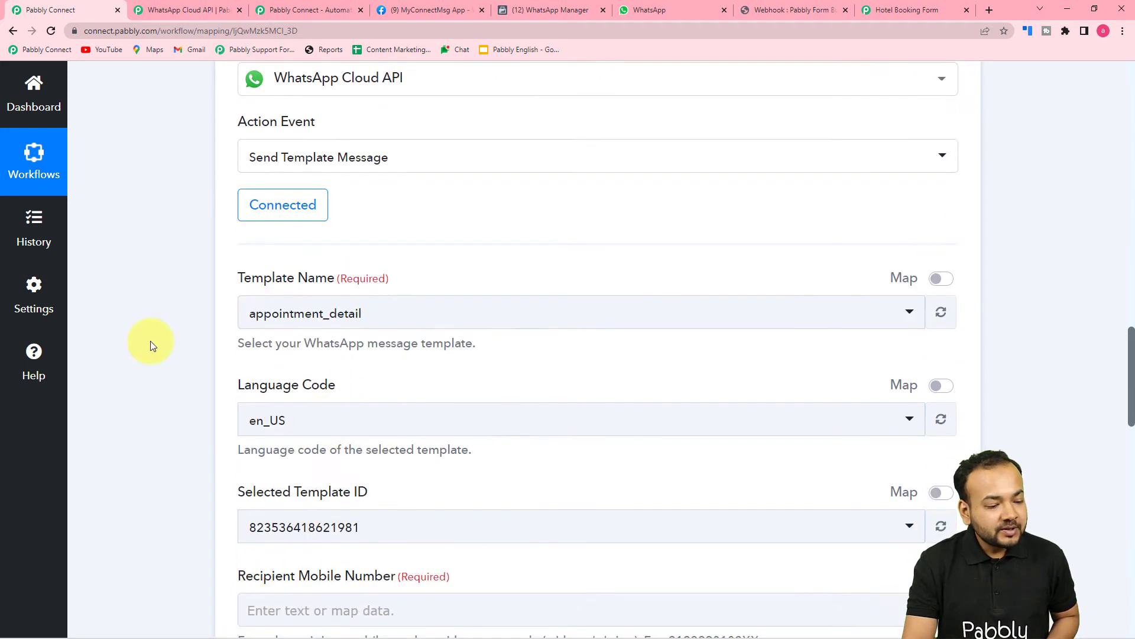
scroll(113, 317, down, 1)
scroll(119, 317, down, 1)
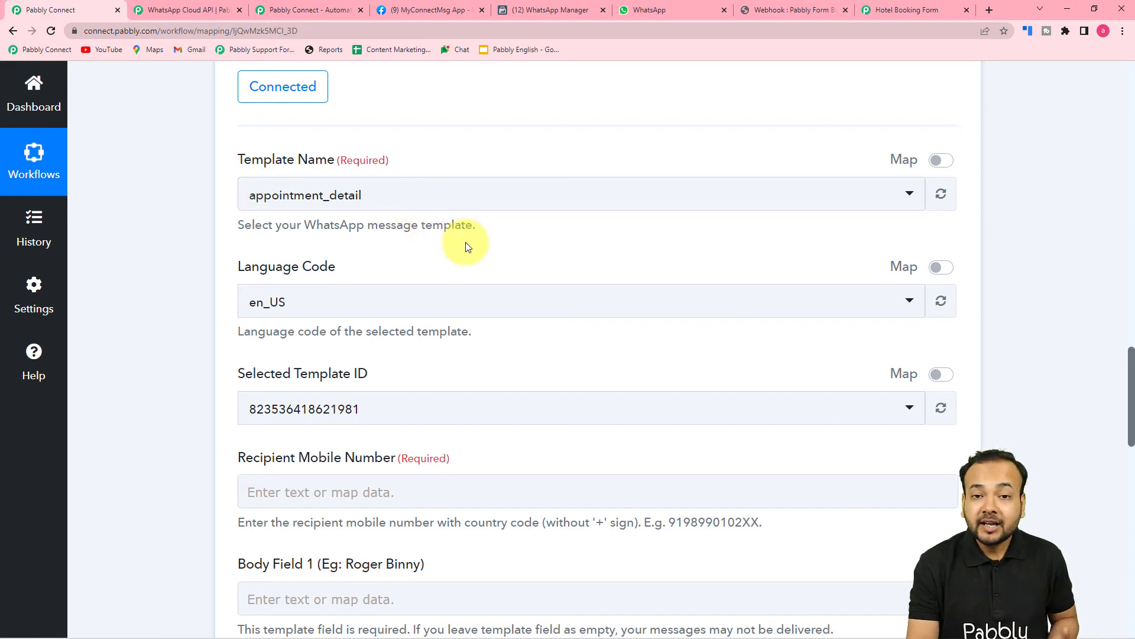
Bring up WhatsApp Manager's Message templates list, showing appointment_detail with {{1}}, {{2}}, {{3}}.
click(444, 2)
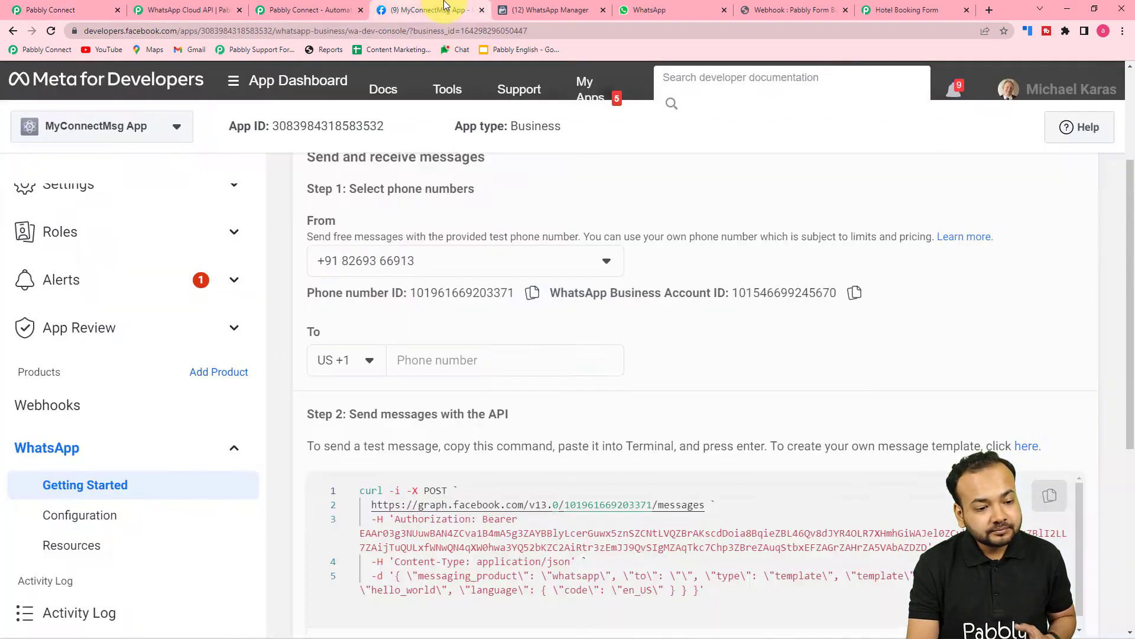
scroll(503, 226, down, 2)
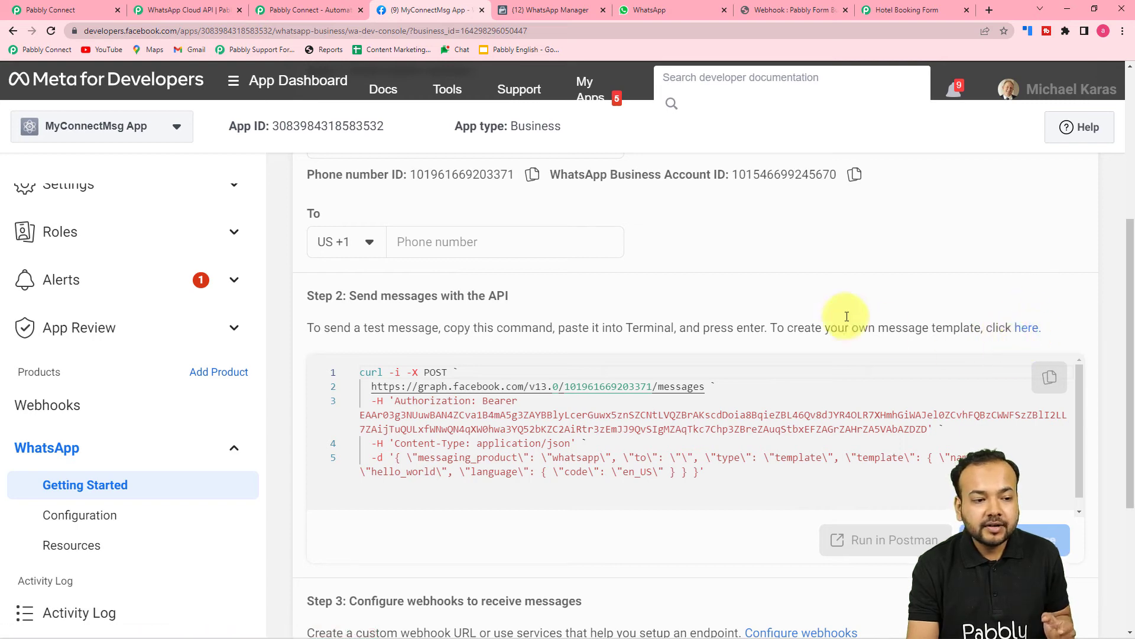
click(579, 12)
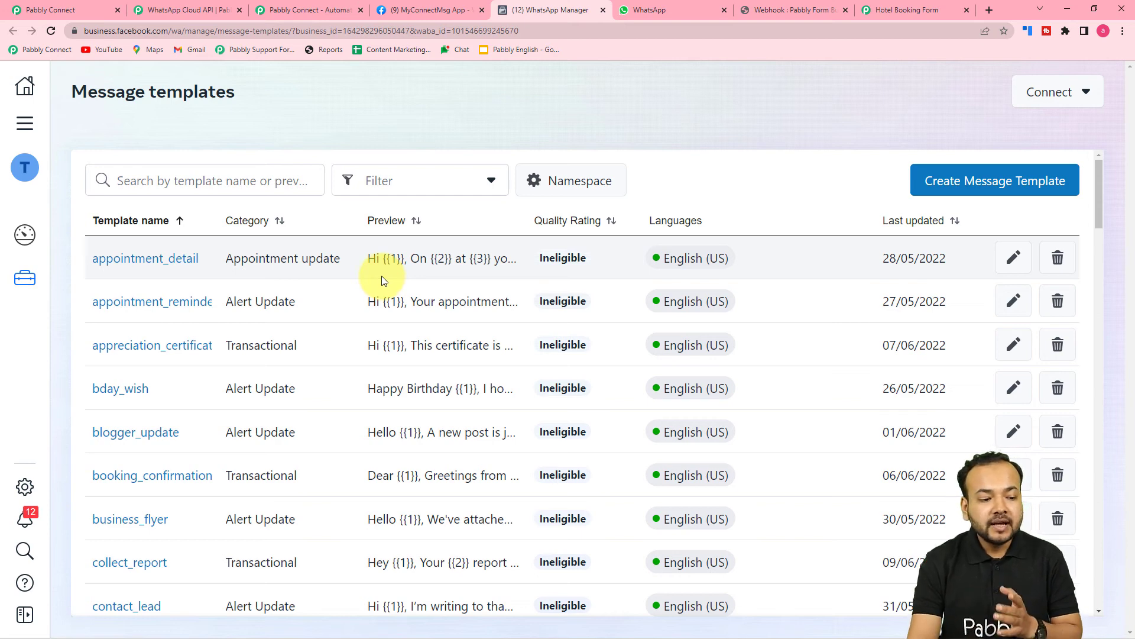
Open the booking_confirmation template, whose body begins 'Dear {{1}}, Greetings from {{2}}!!!!'.
scroll(381, 276, down, 2)
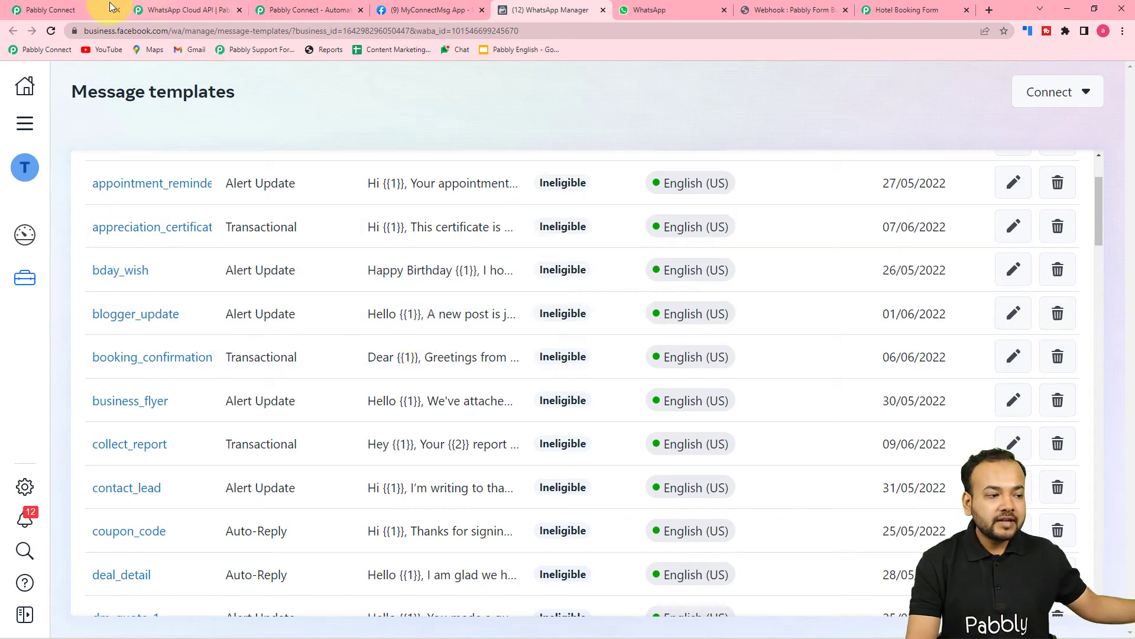
click(80, 8)
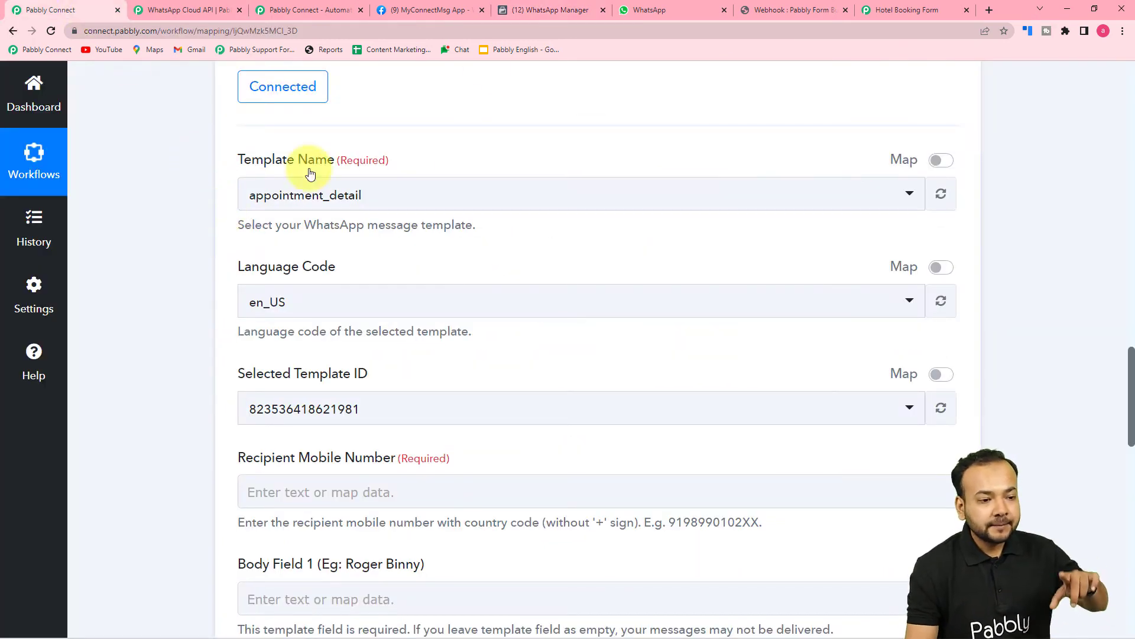
click(537, 9)
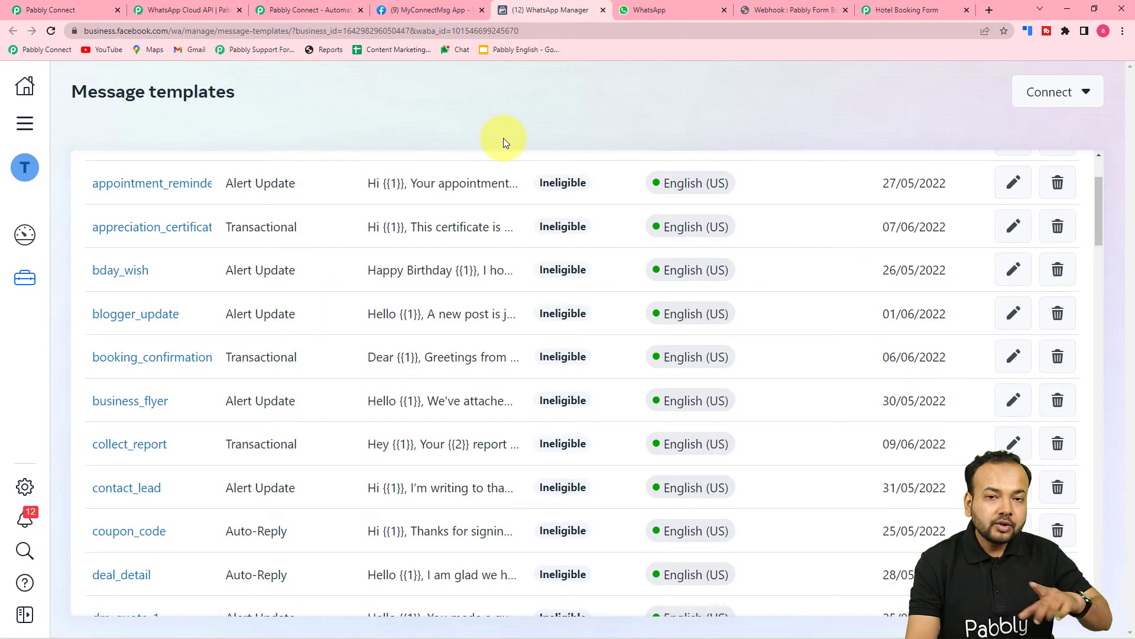
scroll(393, 272, down, 5)
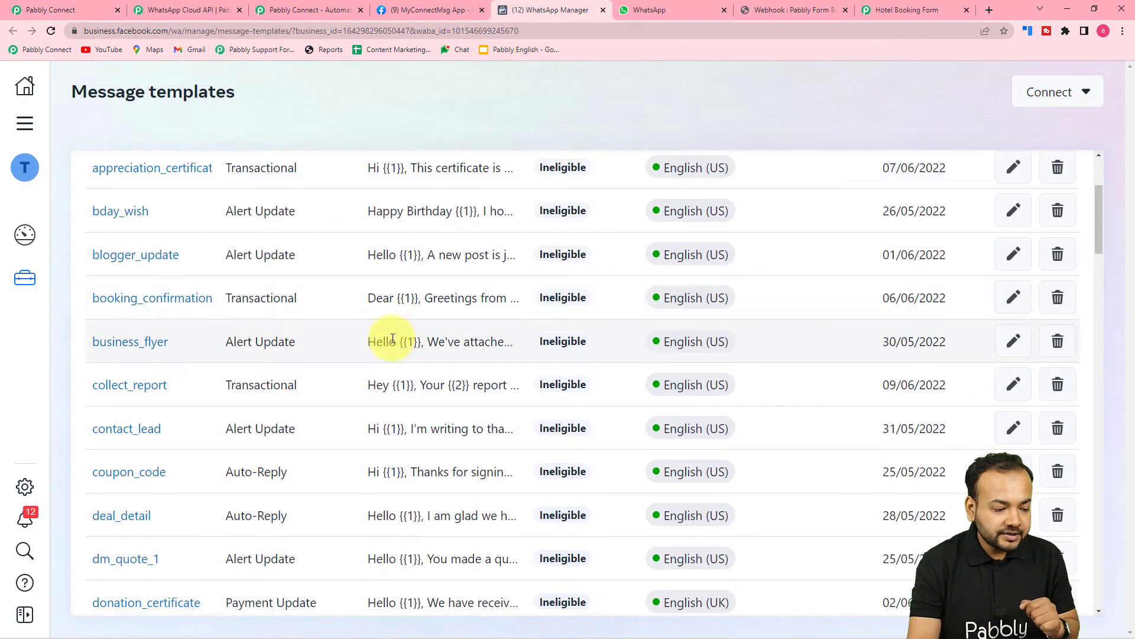
scroll(377, 367, down, 9)
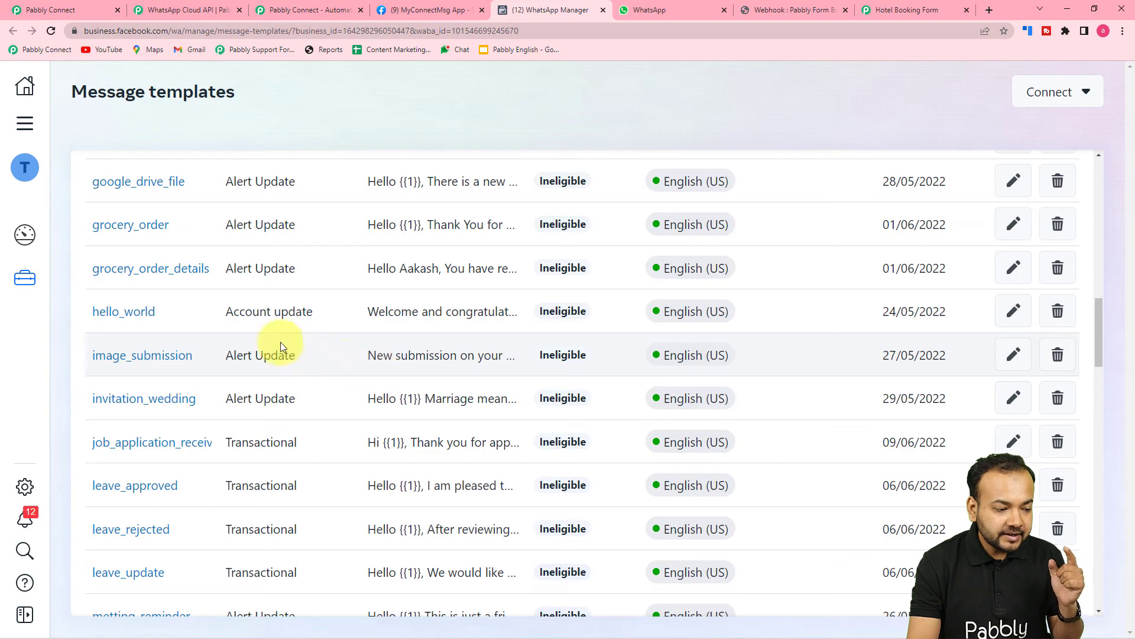
scroll(152, 436, down, 13)
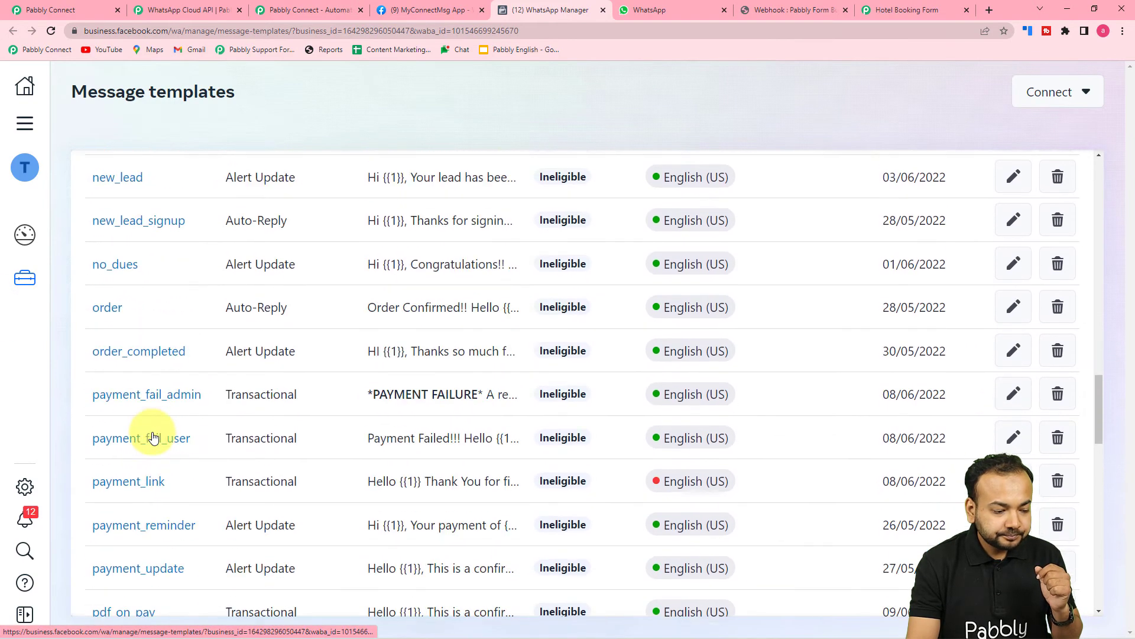
scroll(153, 436, up, 8)
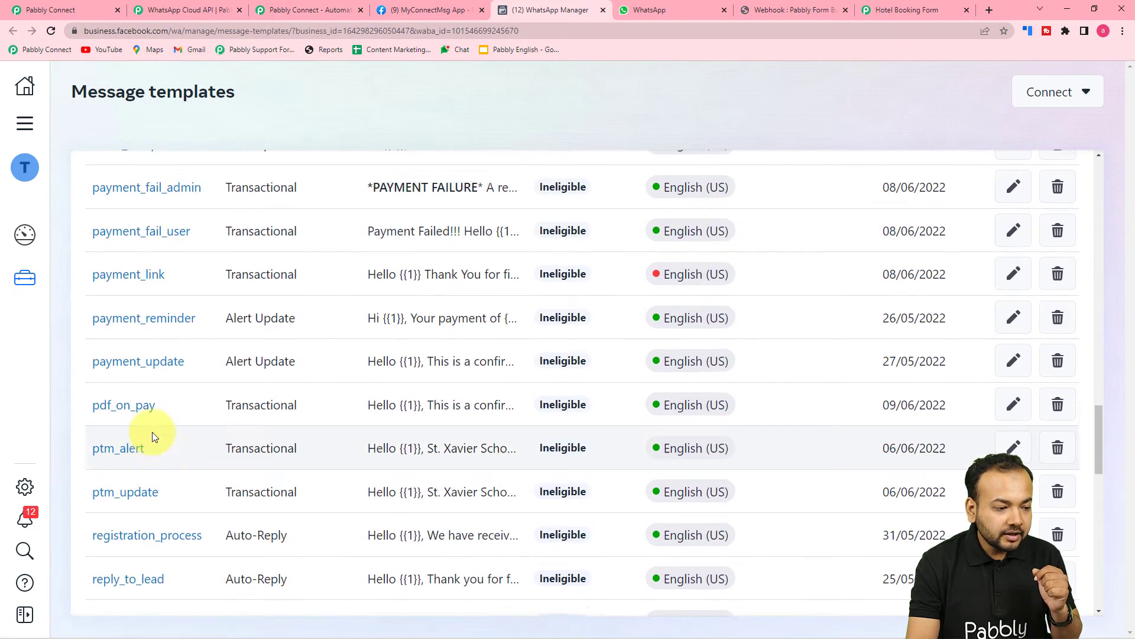
scroll(155, 431, up, 19)
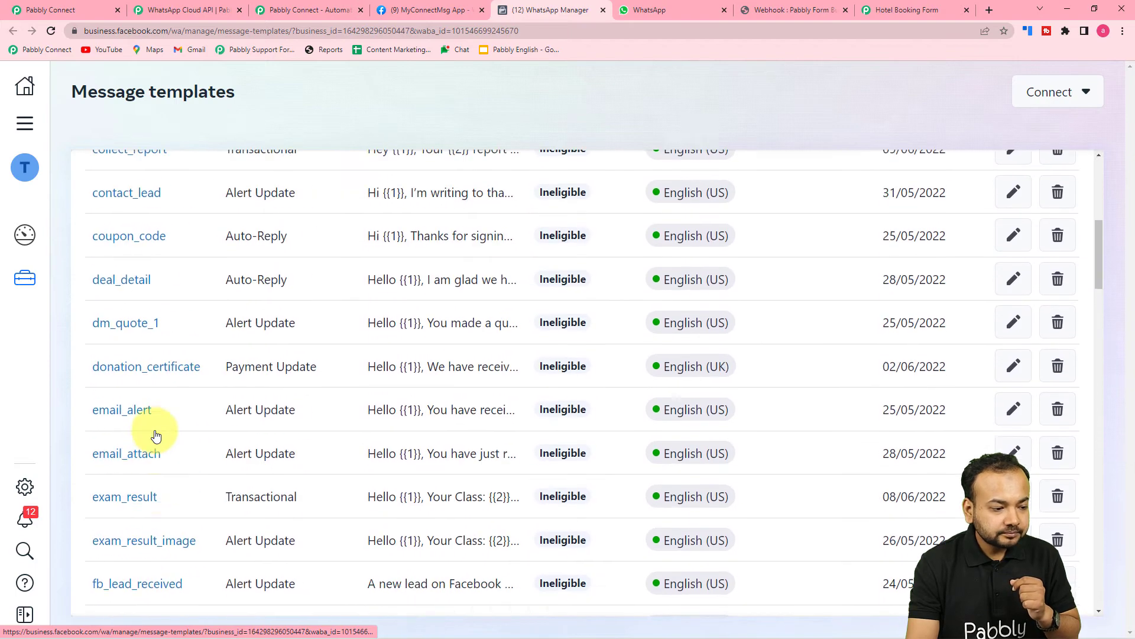
scroll(155, 436, up, 3)
click(118, 415)
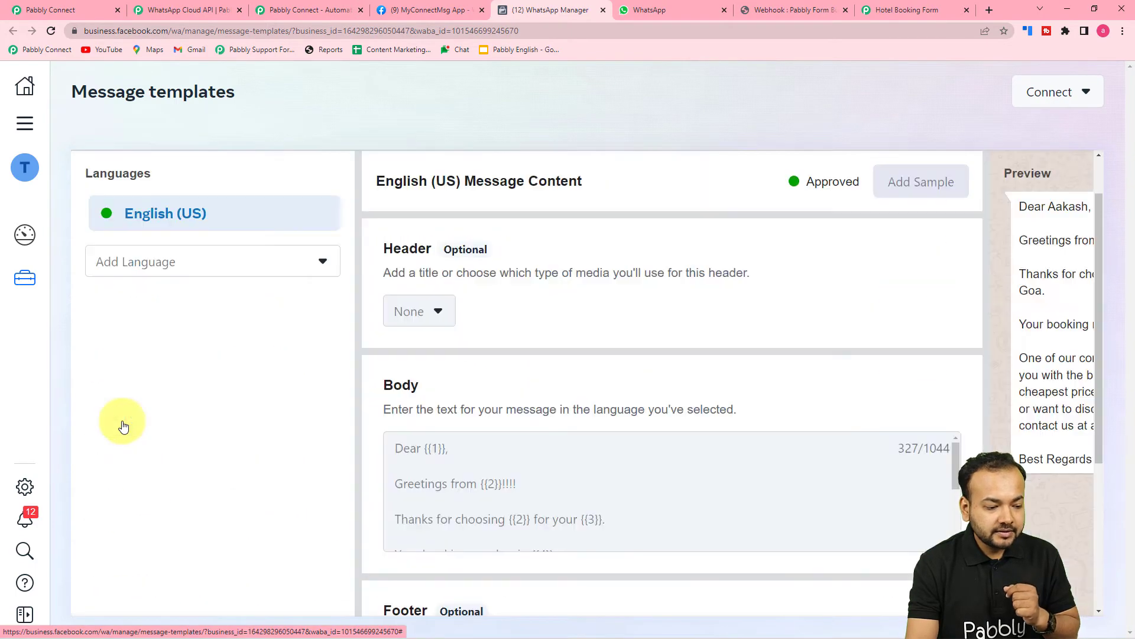
Review booking_confirmation's body variables and samples (A to Z Hotel, 12345), then cancel without changes.
scroll(1101, 450, down, 5)
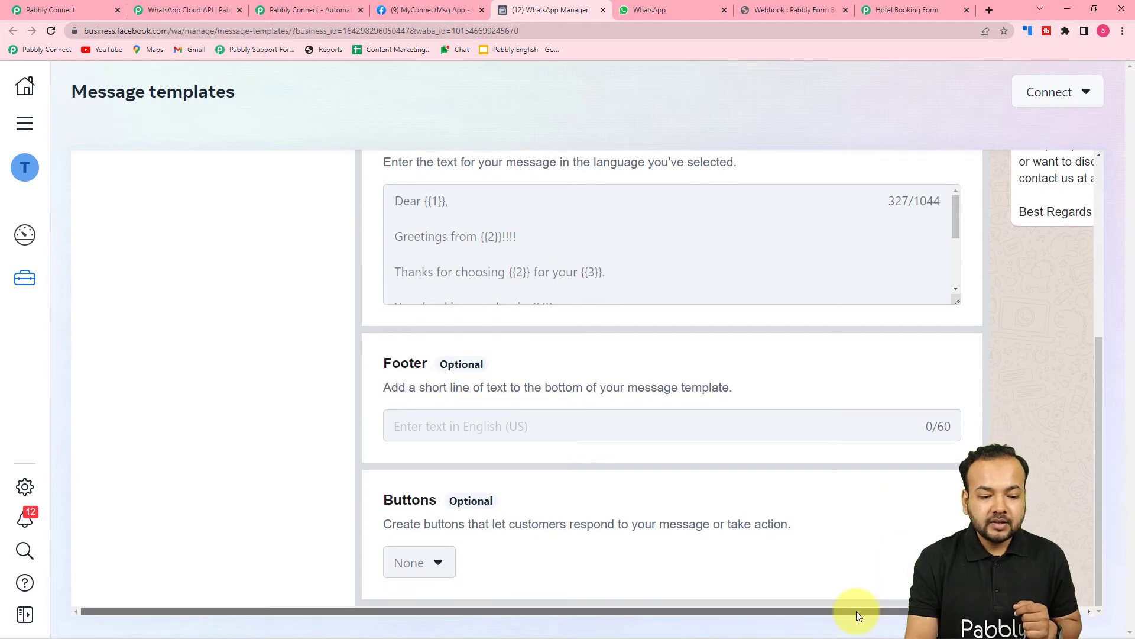
drag(856, 612, 994, 611)
scroll(922, 421, up, 4)
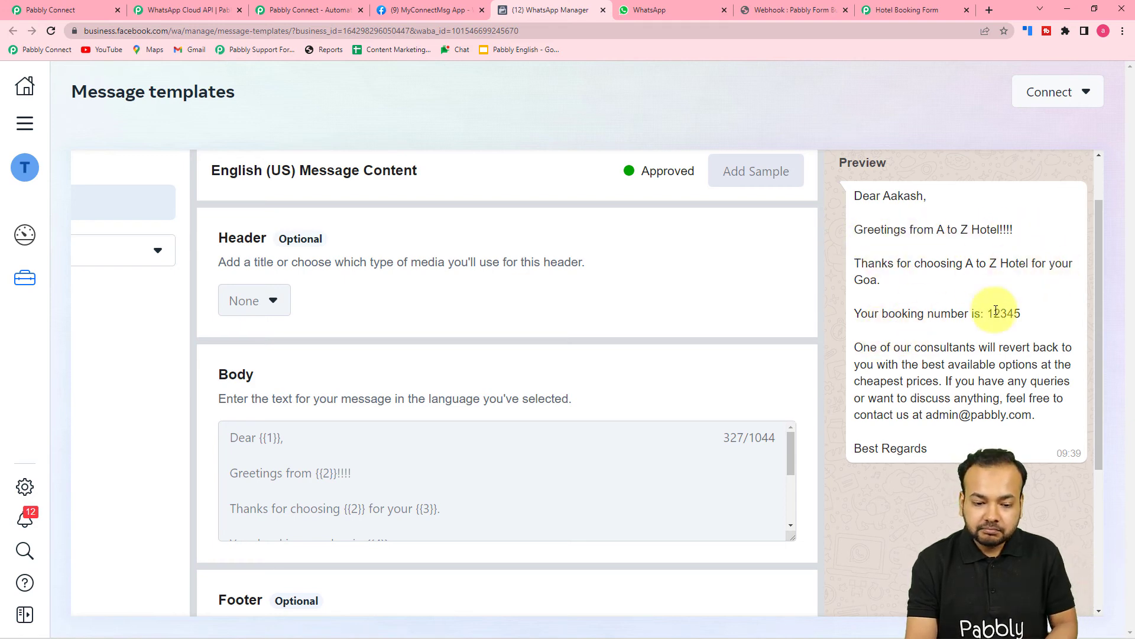
scroll(885, 362, down, 1)
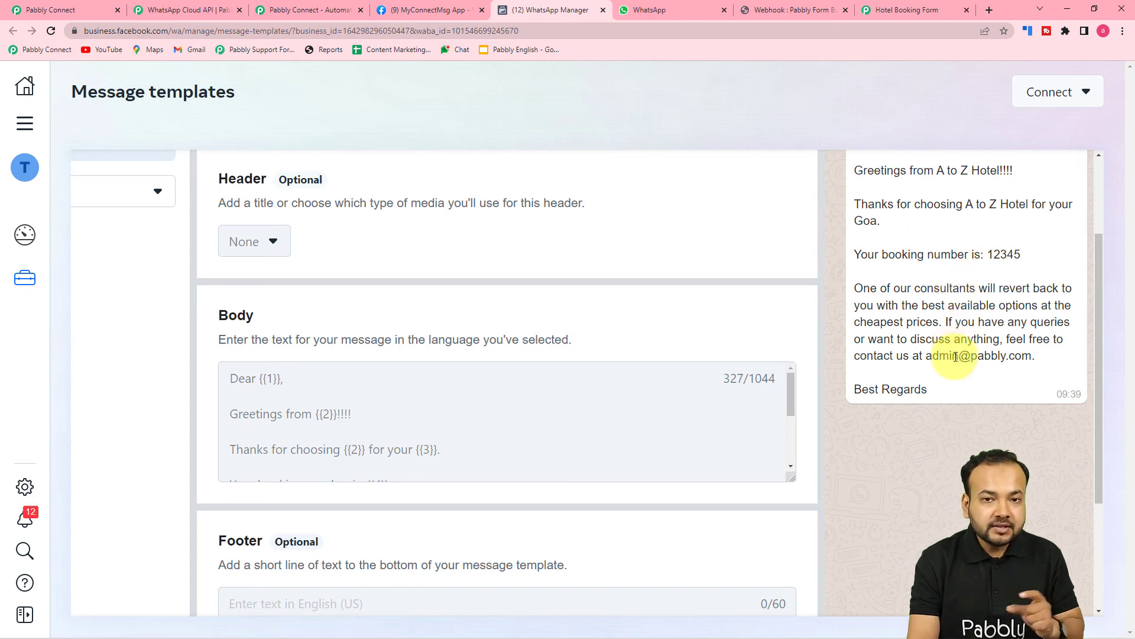
scroll(956, 356, up, 1)
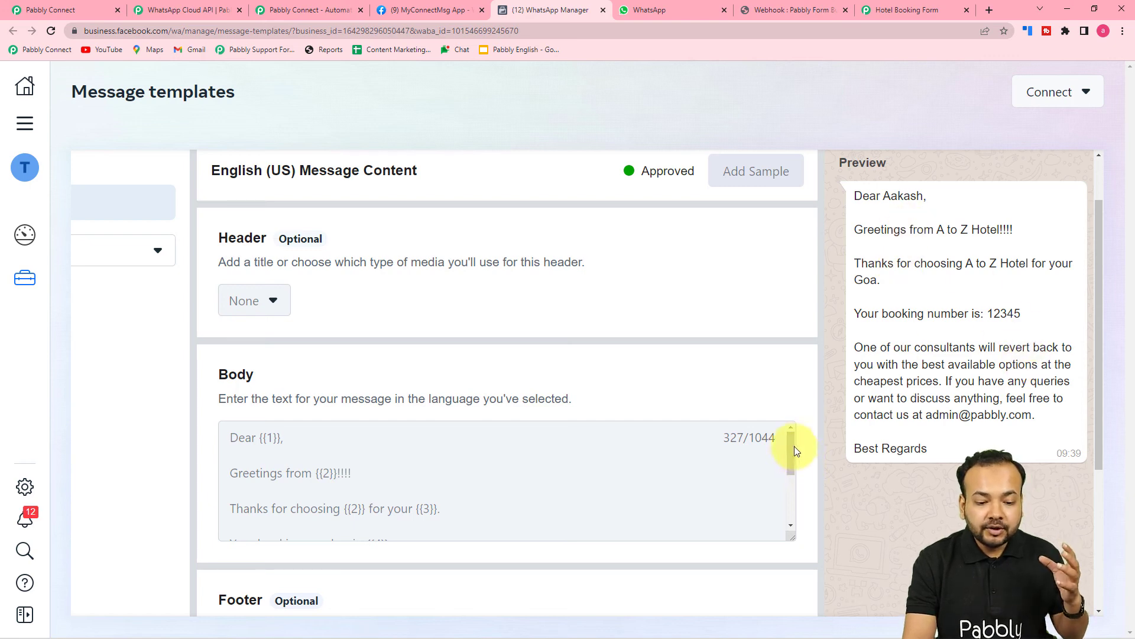
scroll(304, 261, down, 3)
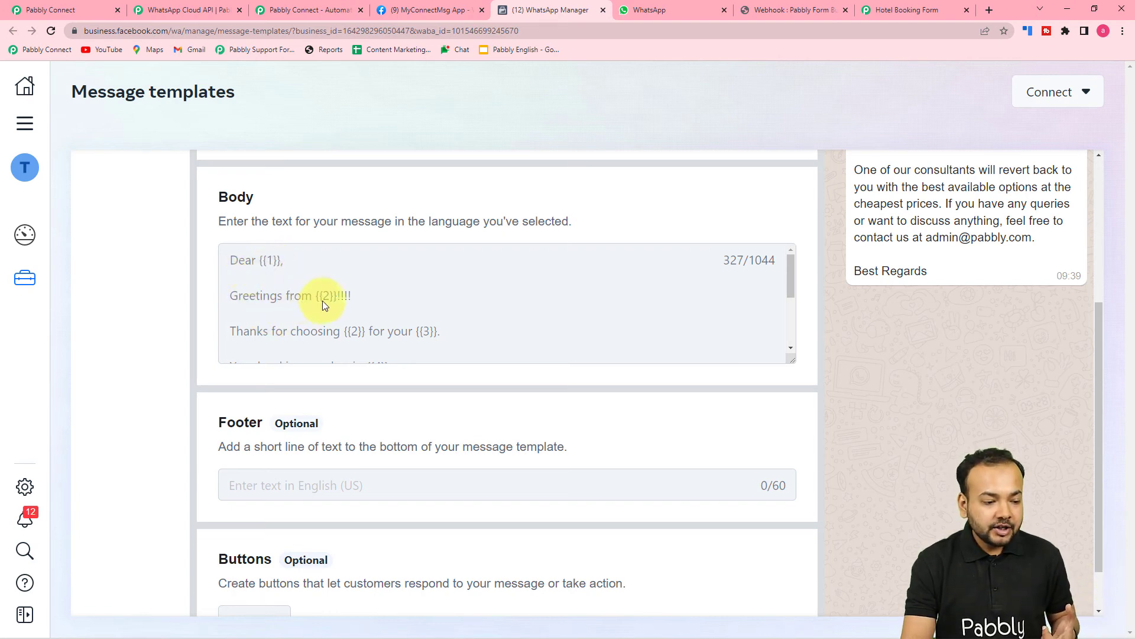
scroll(334, 300, down, 1)
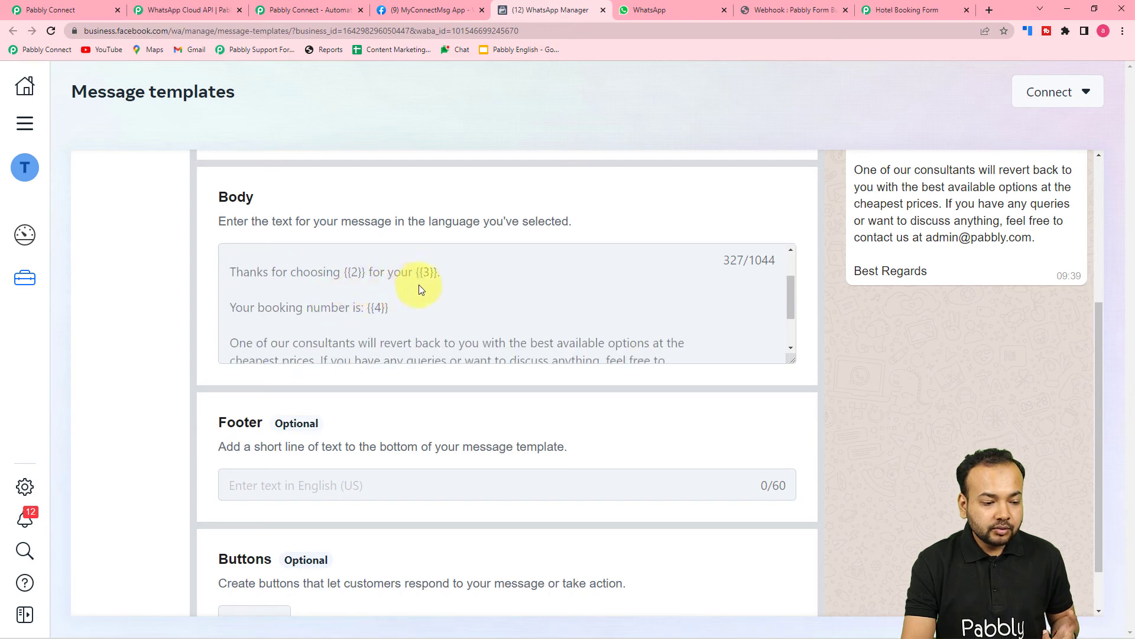
scroll(395, 320, down, 4)
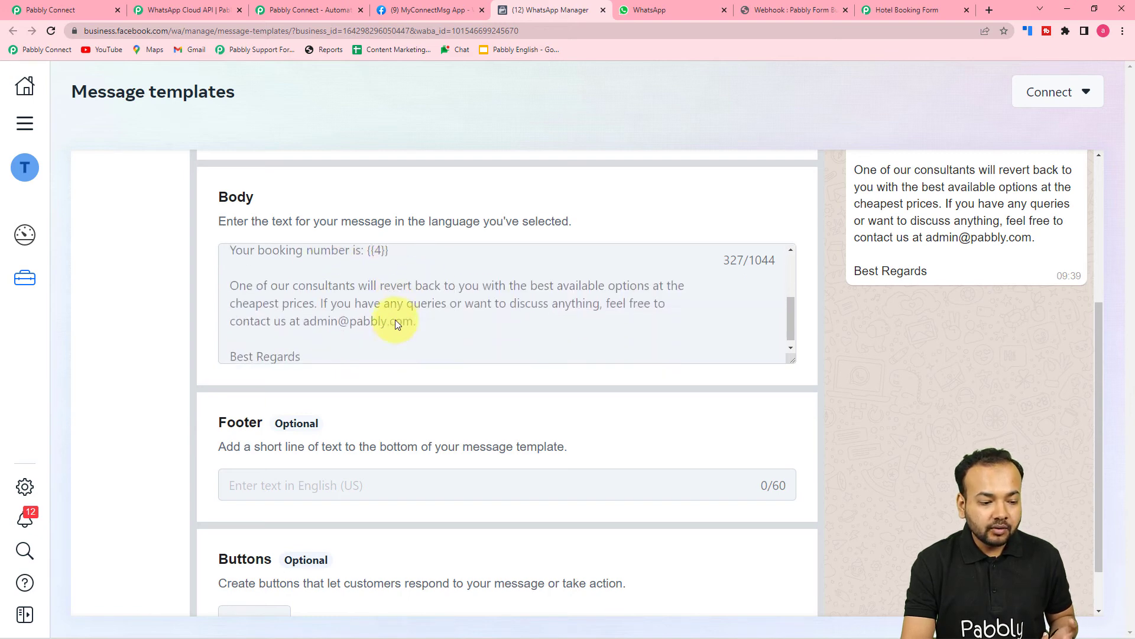
scroll(327, 321, up, 2)
scroll(328, 326, up, 4)
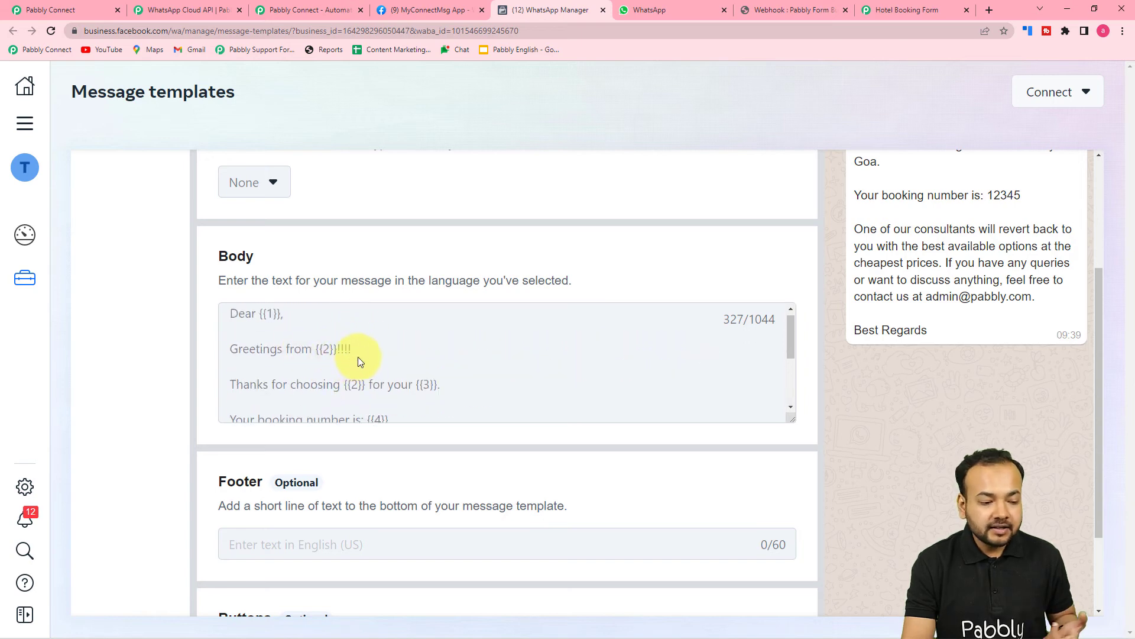
scroll(357, 356, up, 1)
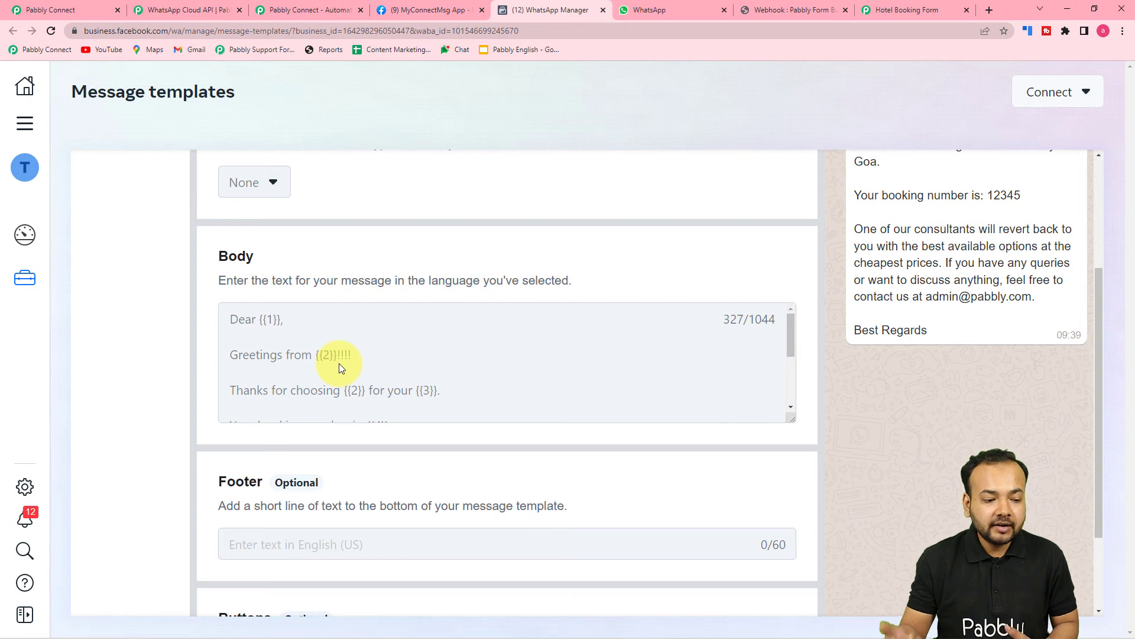
scroll(620, 427, up, 4)
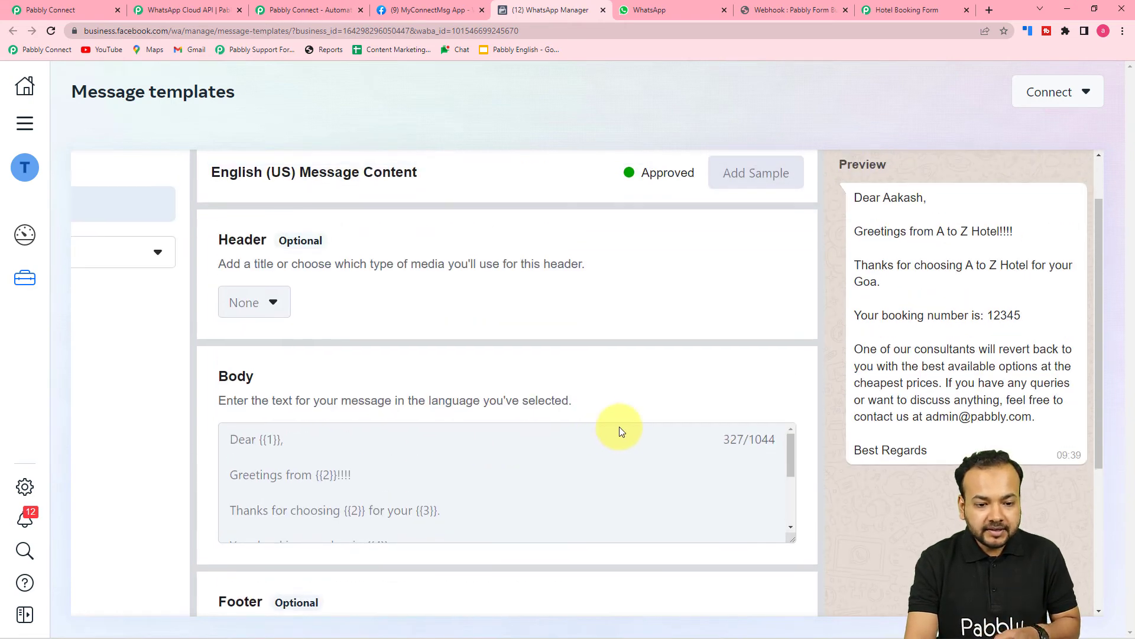
click(963, 177)
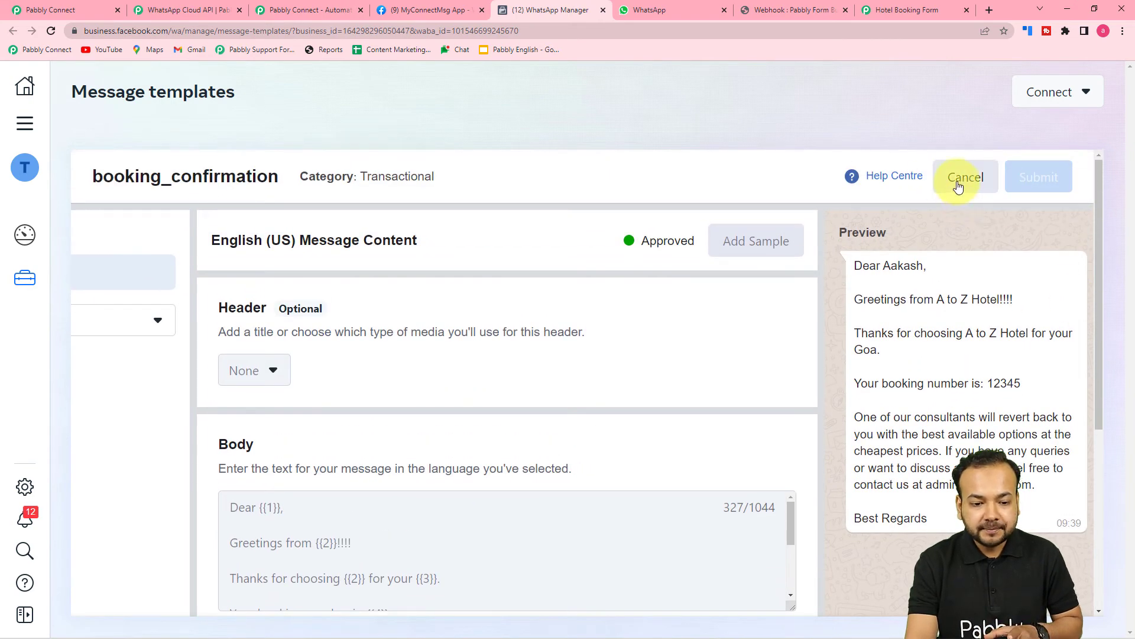
Start a new Transactional message template named 'name'.
click(975, 179)
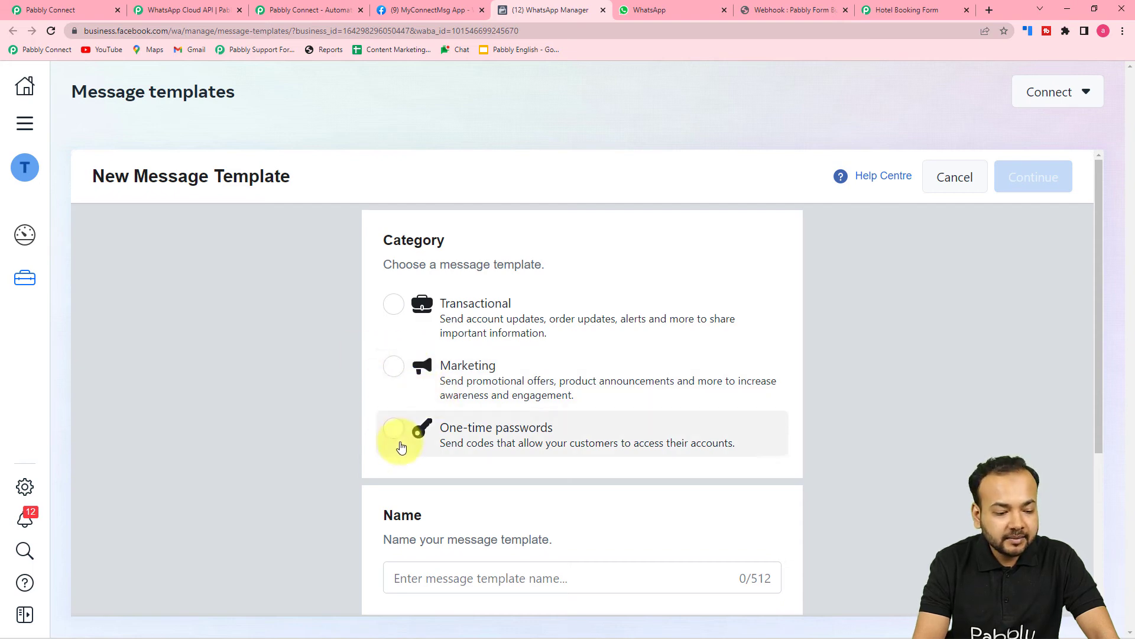
click(394, 317)
scroll(320, 310, down, 2)
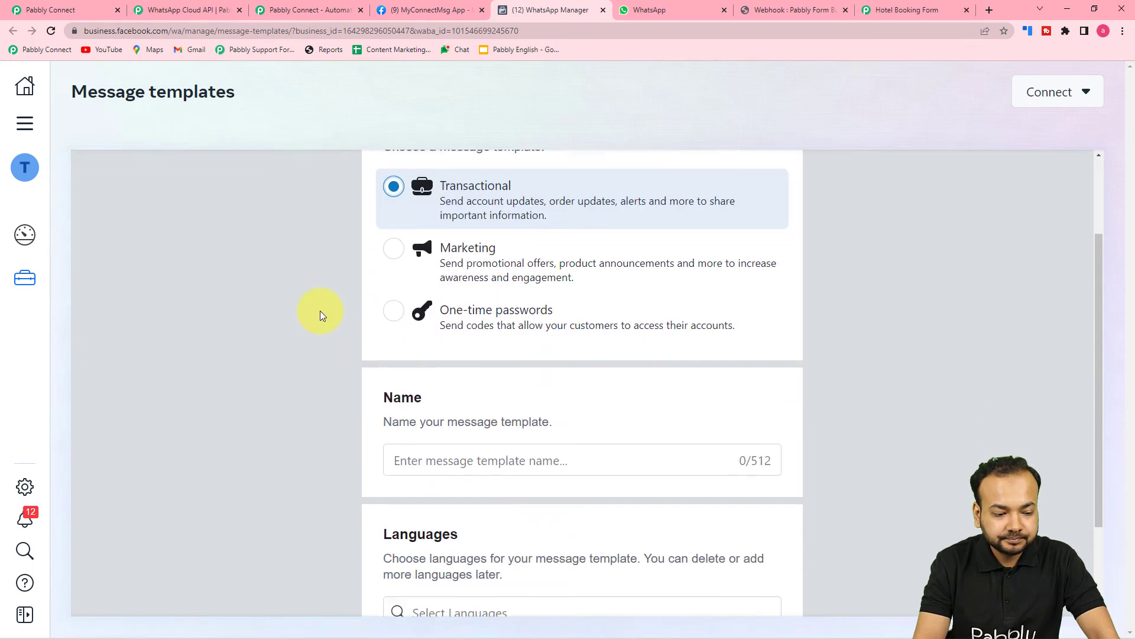
scroll(355, 331, down, 2)
click(444, 335)
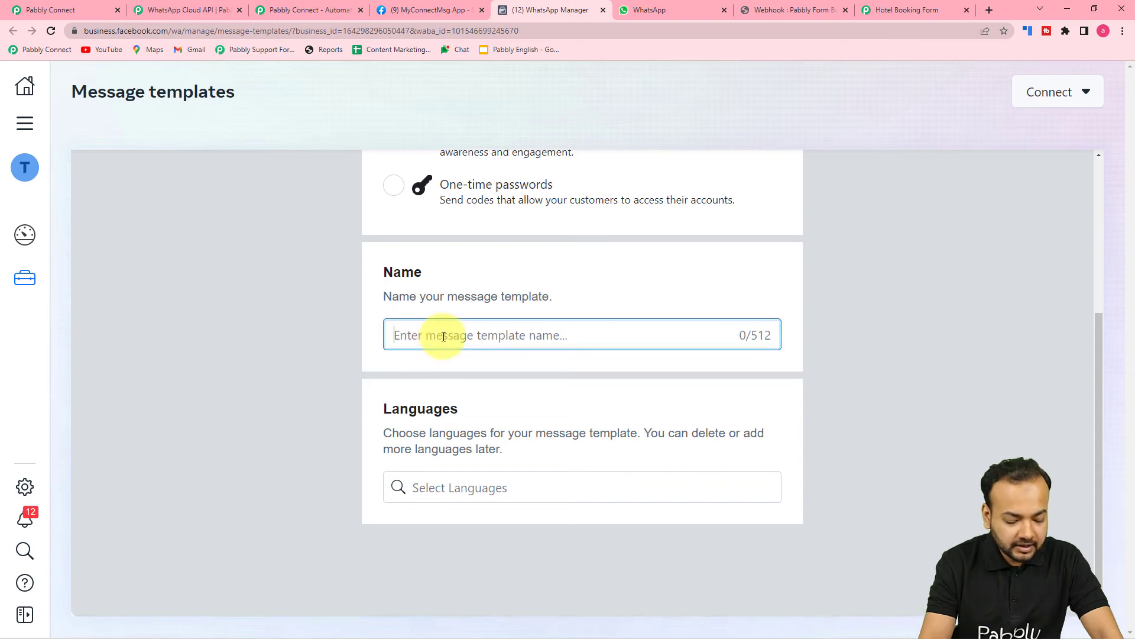
text(name)
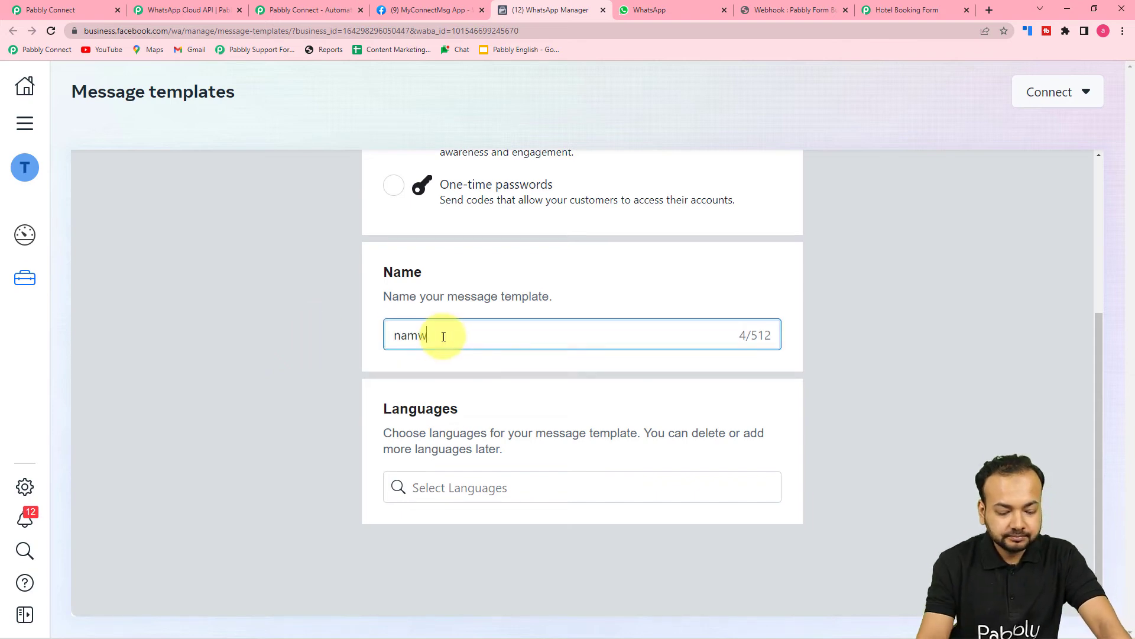
key(BackSpace)
text(e)
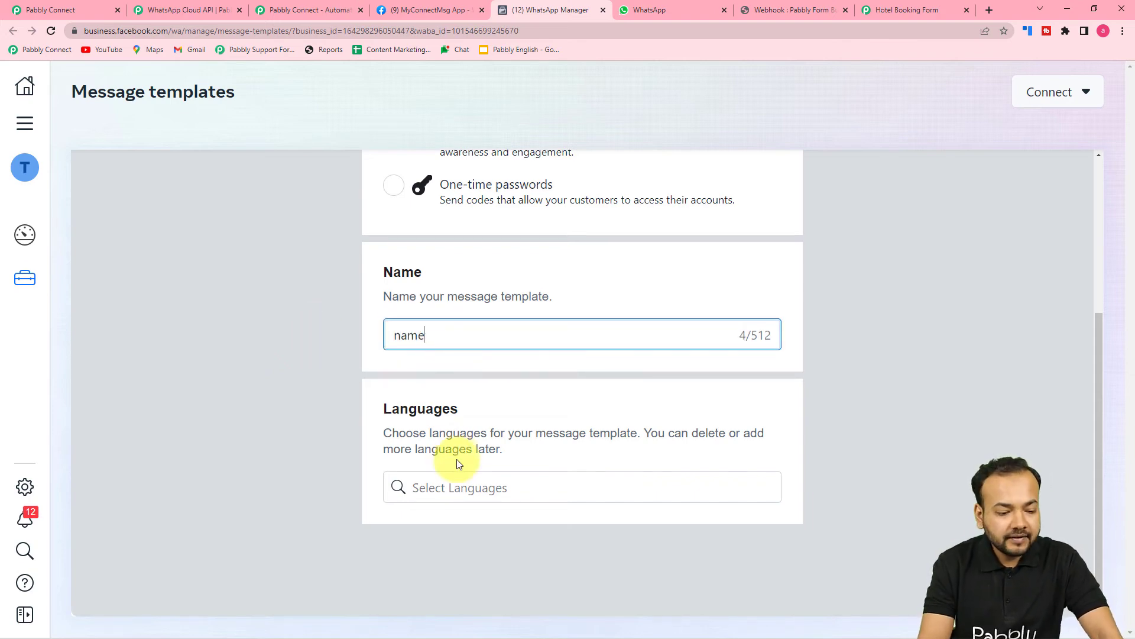
Set the template language to English (US) and continue to the content editor.
click(460, 488)
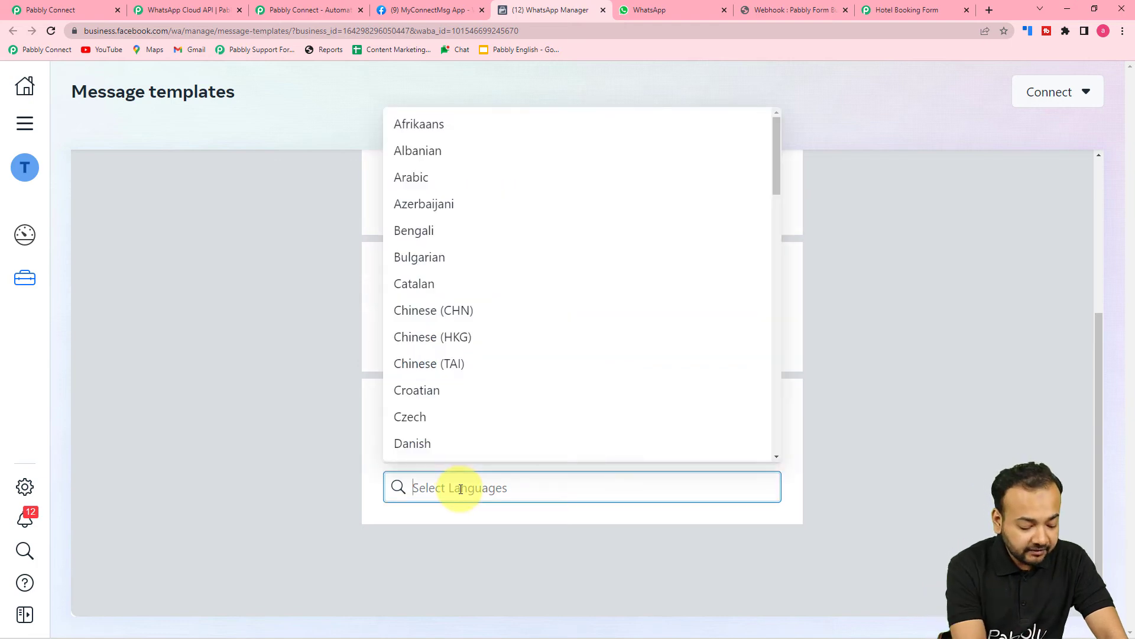
text(eng)
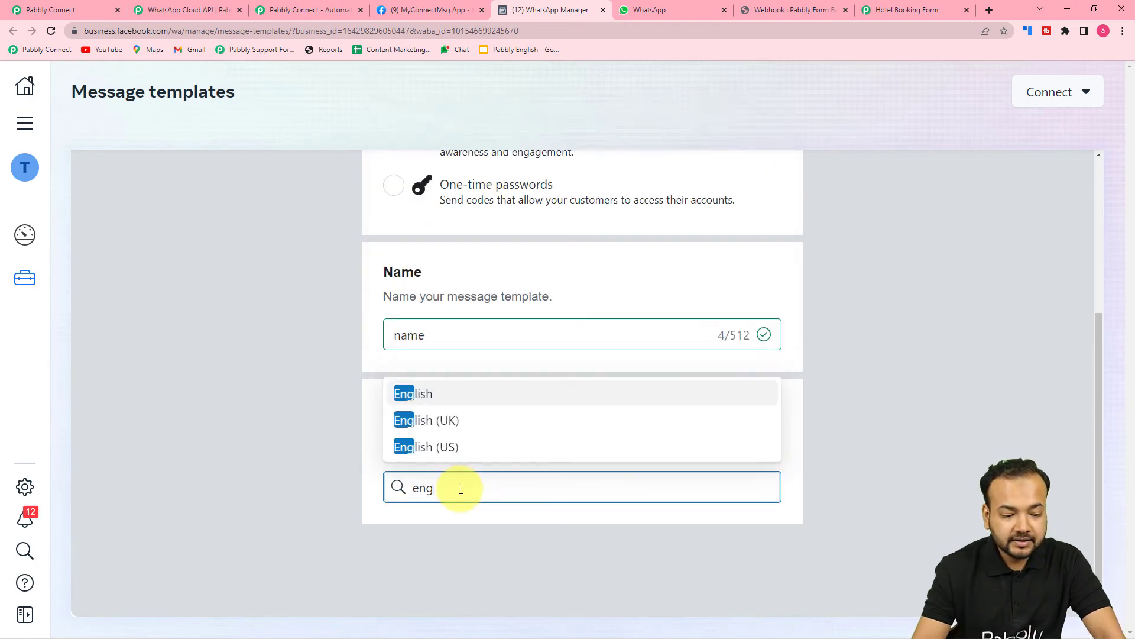
click(461, 448)
click(952, 437)
scroll(952, 433, up, 4)
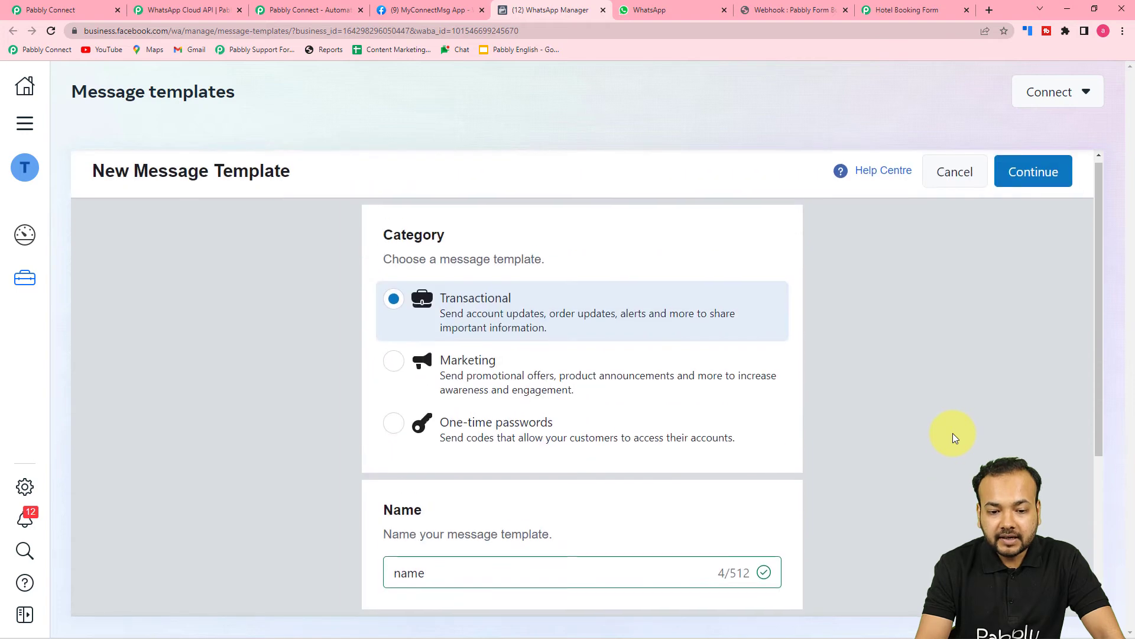
click(1041, 191)
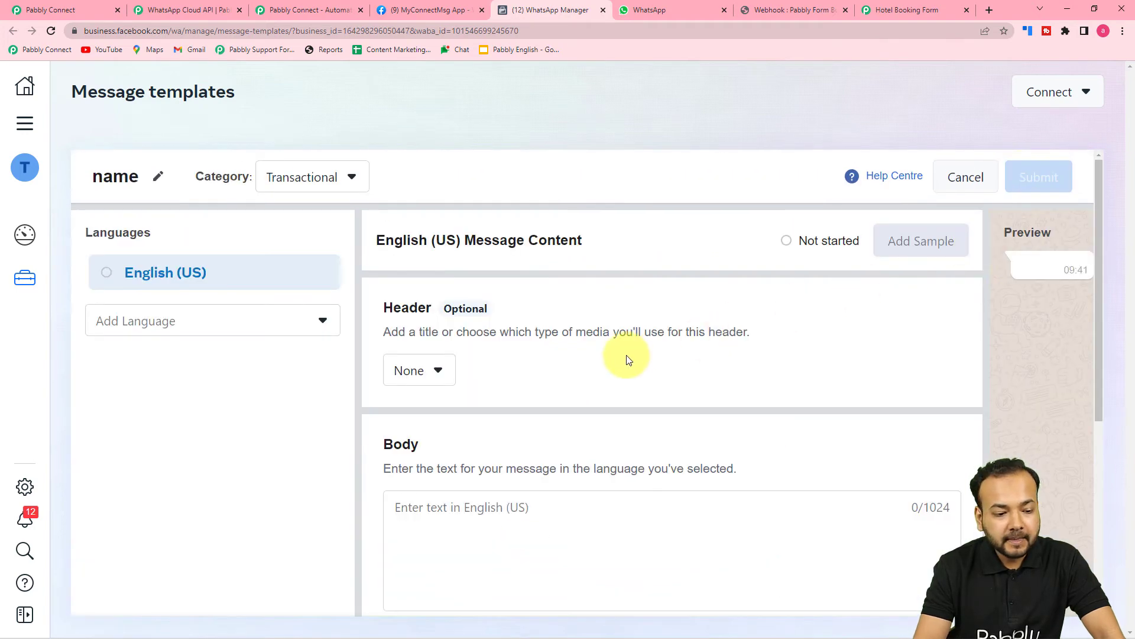
Set the demo template's header type to Media.
scroll(628, 360, down, 2)
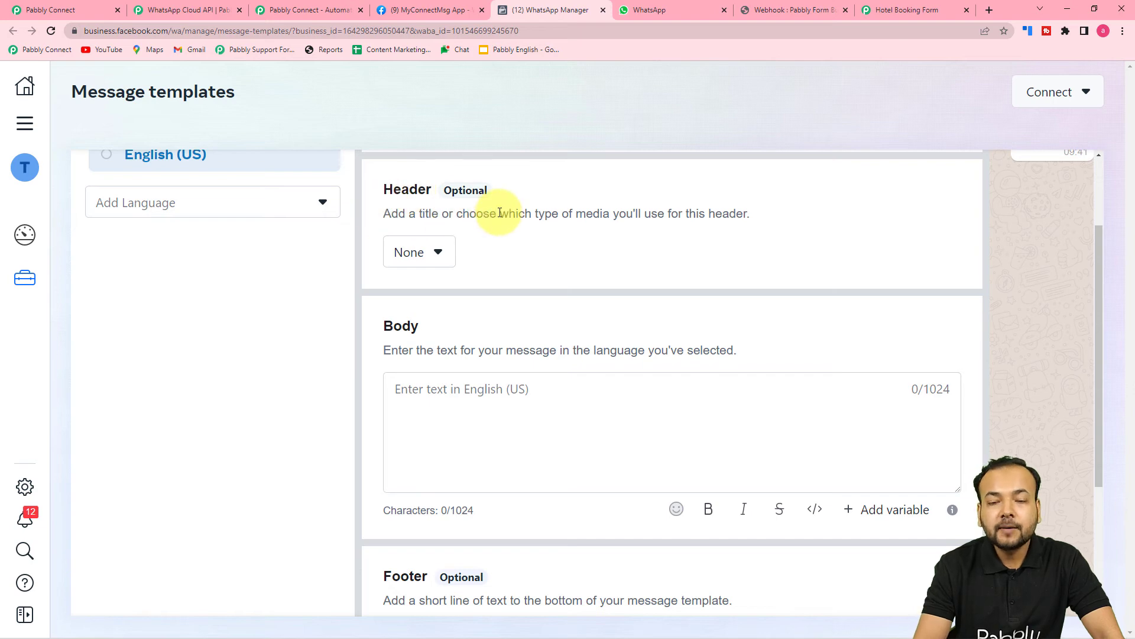
click(438, 253)
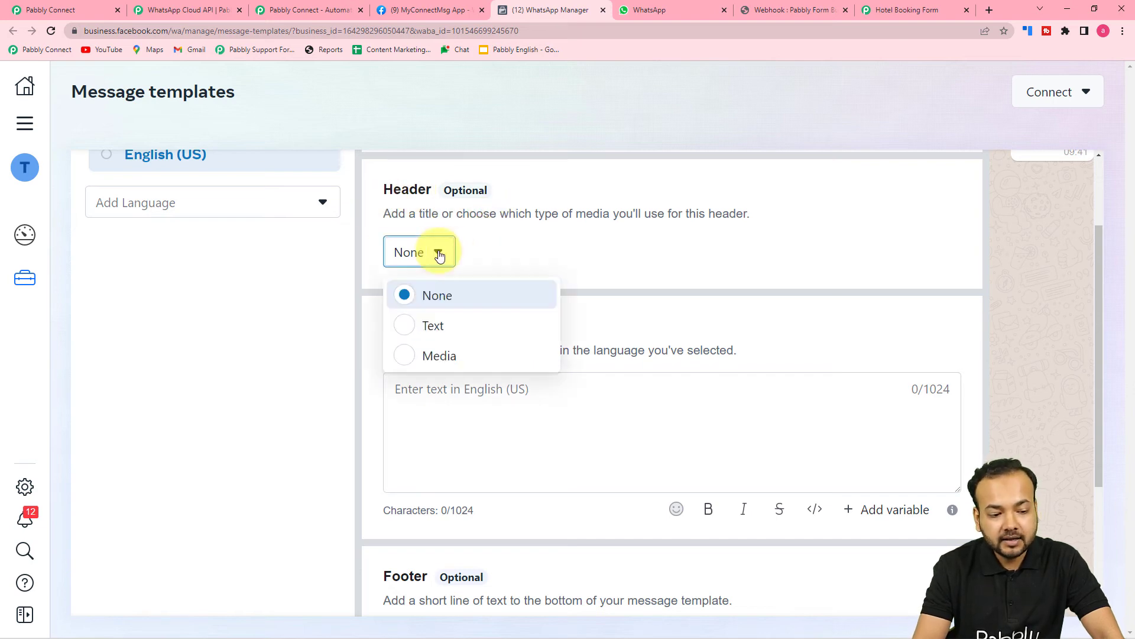
click(406, 357)
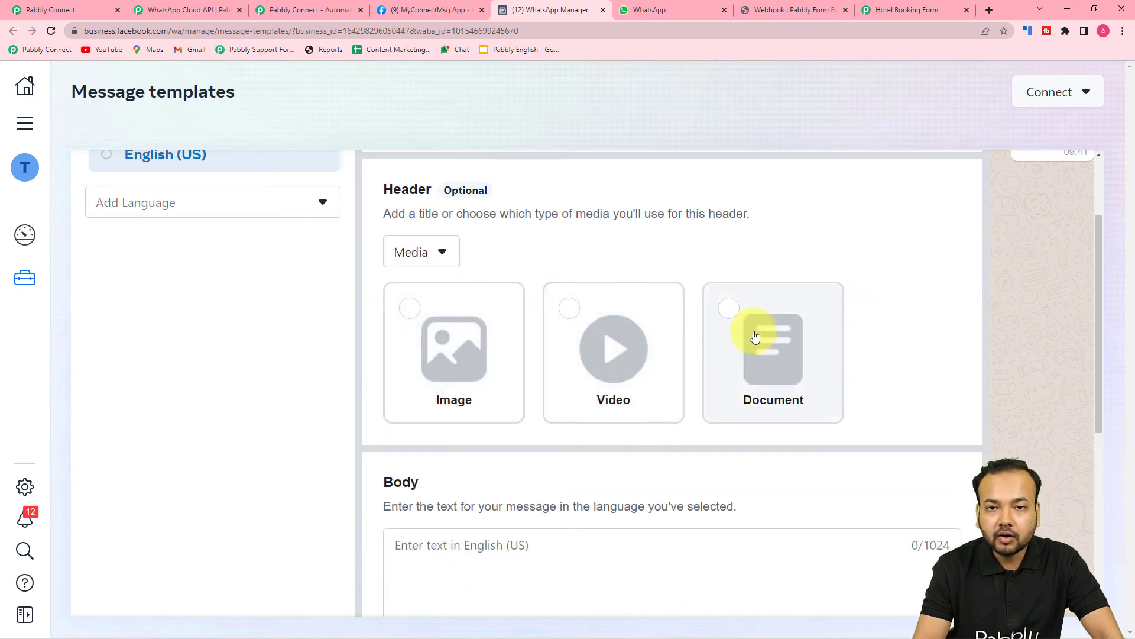
scroll(753, 337, down, 3)
scroll(753, 337, down, 3)
scroll(507, 253, up, 2)
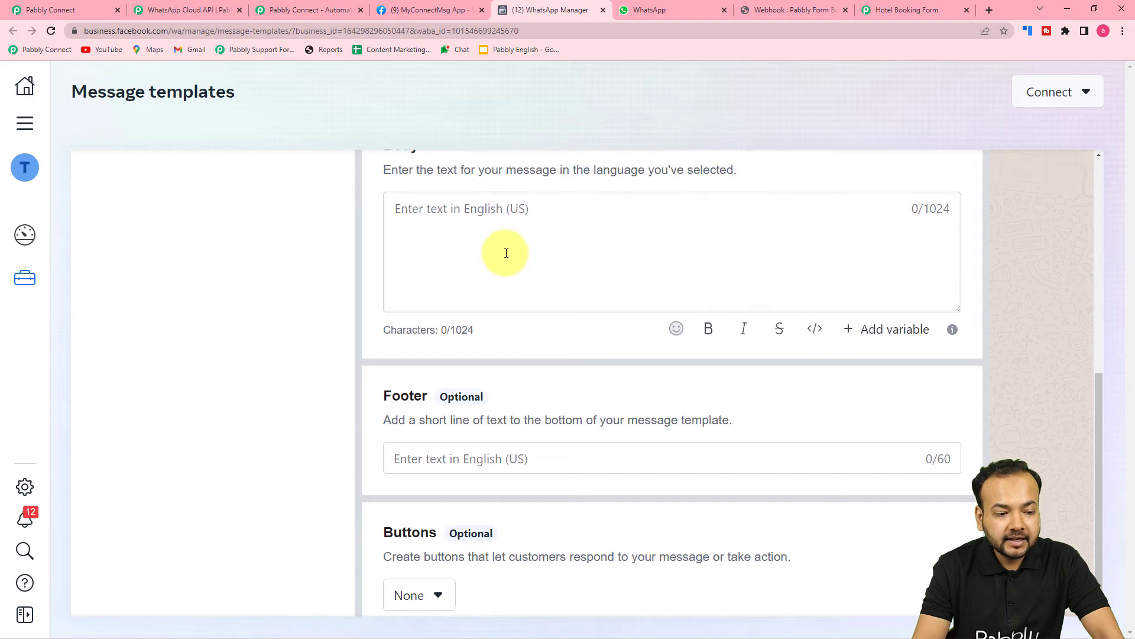
Write a 'Hello {{1}}' body with one added variable.
click(532, 341)
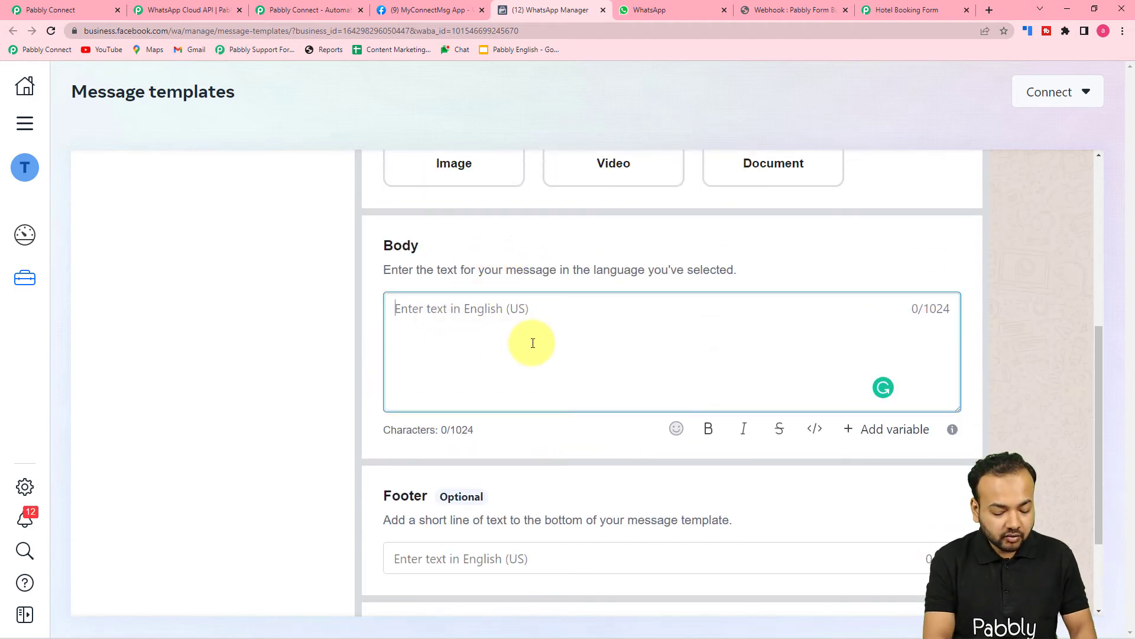
text(Hello)
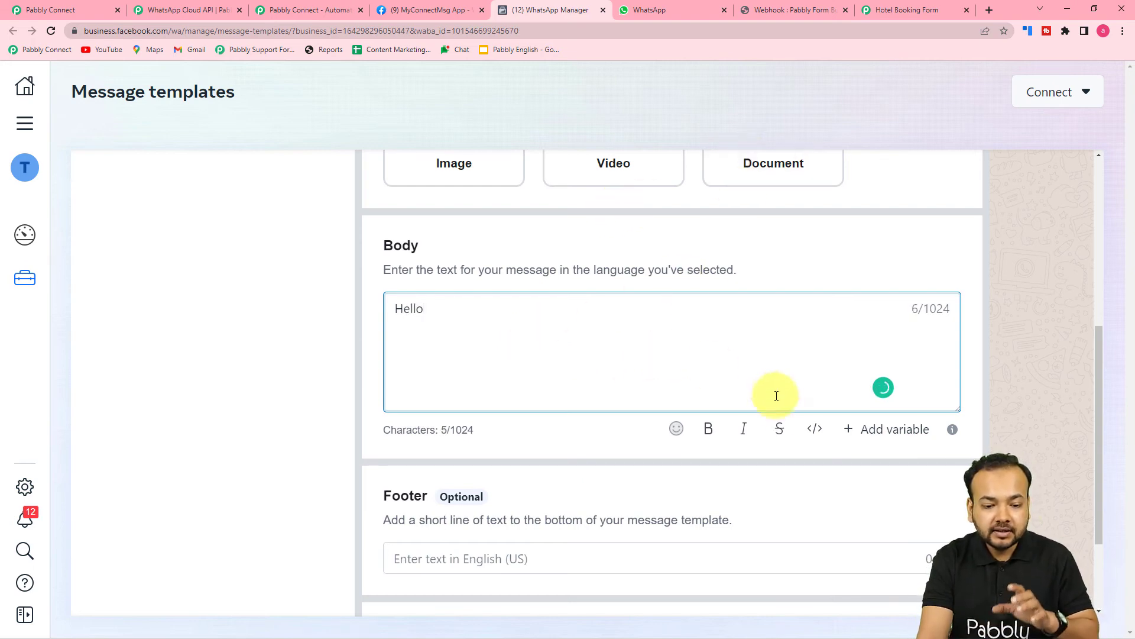
click(890, 430)
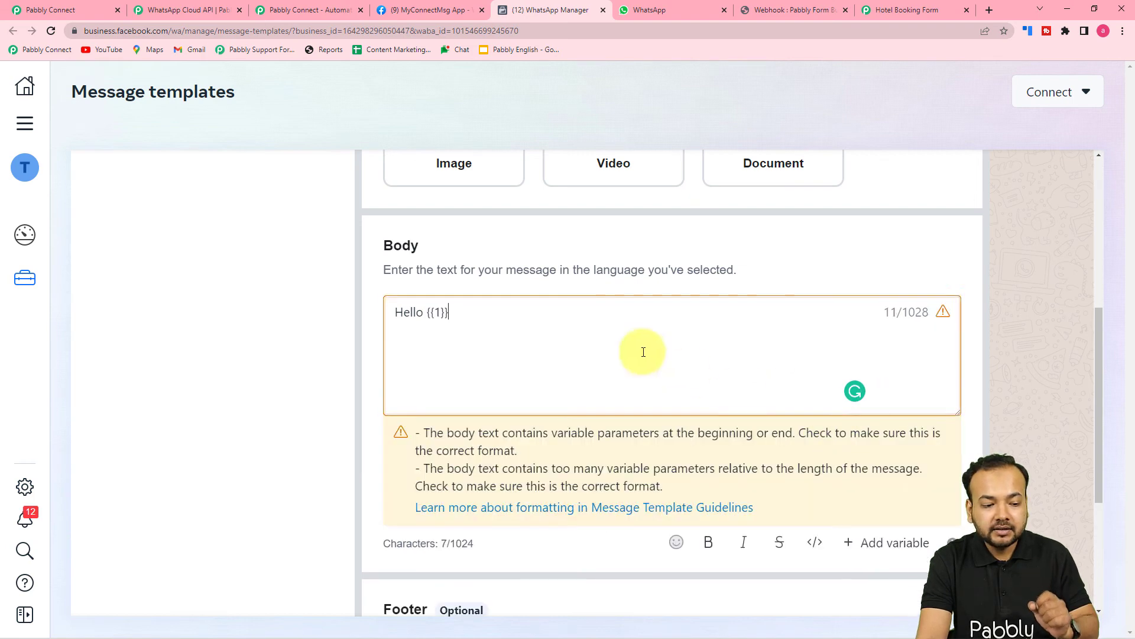
scroll(416, 308, down, 1)
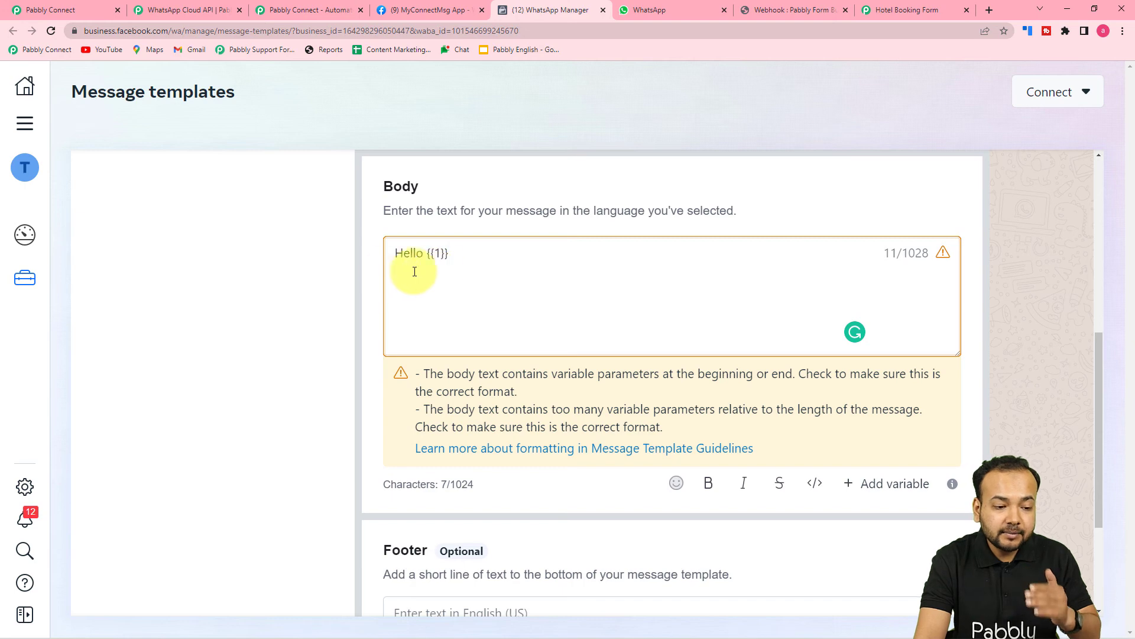
scroll(447, 272, down, 2)
scroll(386, 304, down, 2)
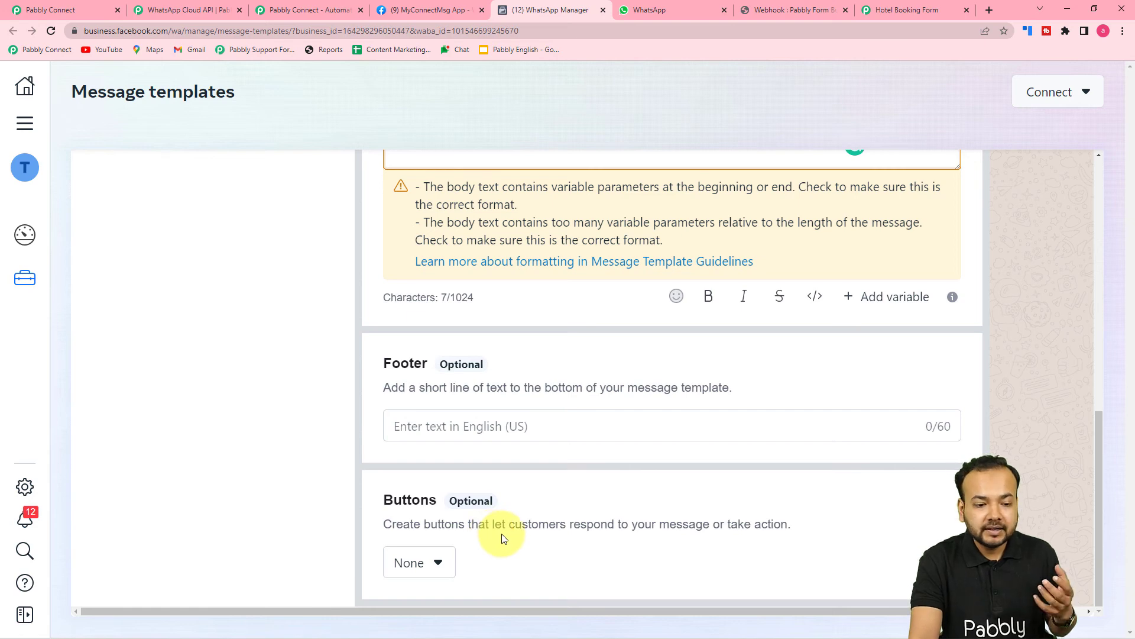
scroll(502, 537, up, 5)
scroll(515, 504, down, 3)
scroll(524, 499, up, 2)
scroll(585, 379, up, 5)
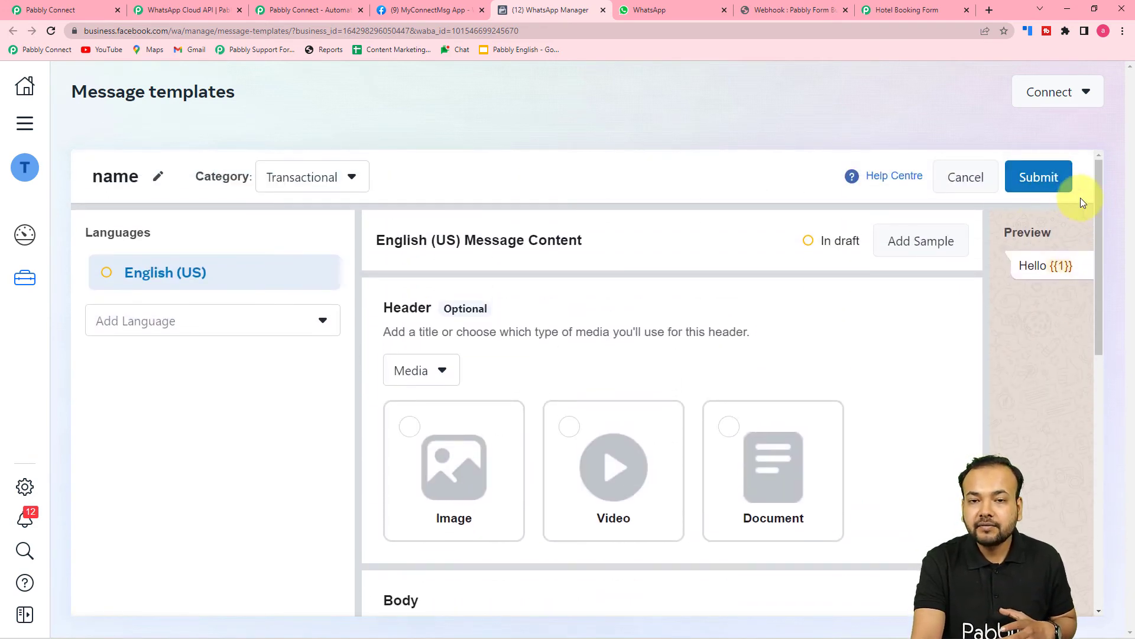
Discard the demo template draft and return to the Pabbly Connect workflow.
click(958, 189)
click(717, 319)
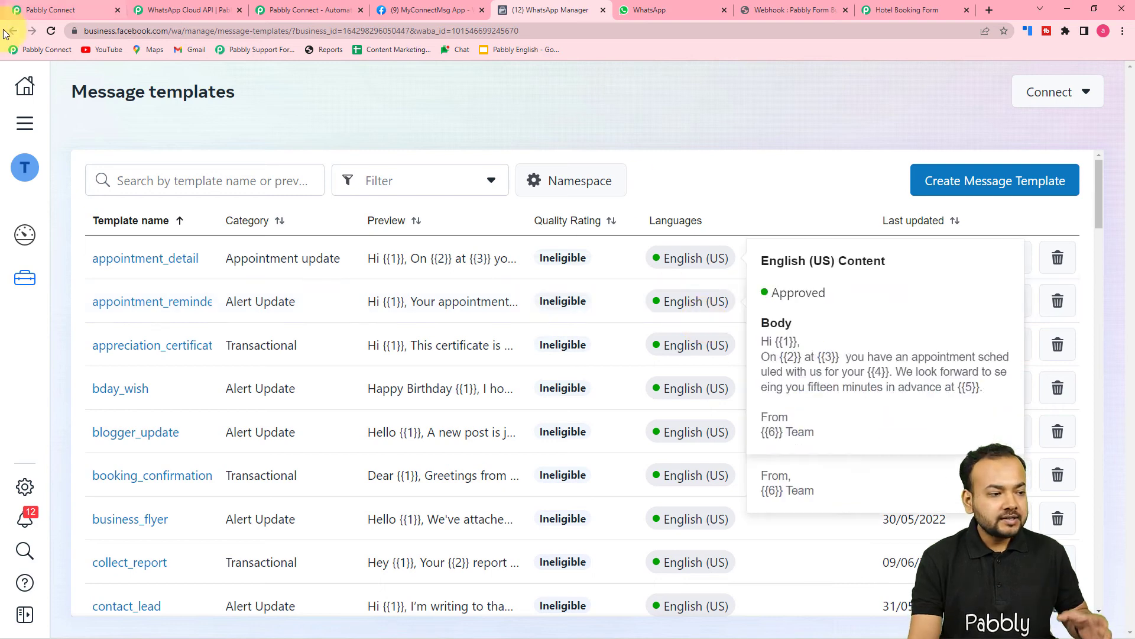
click(50, 10)
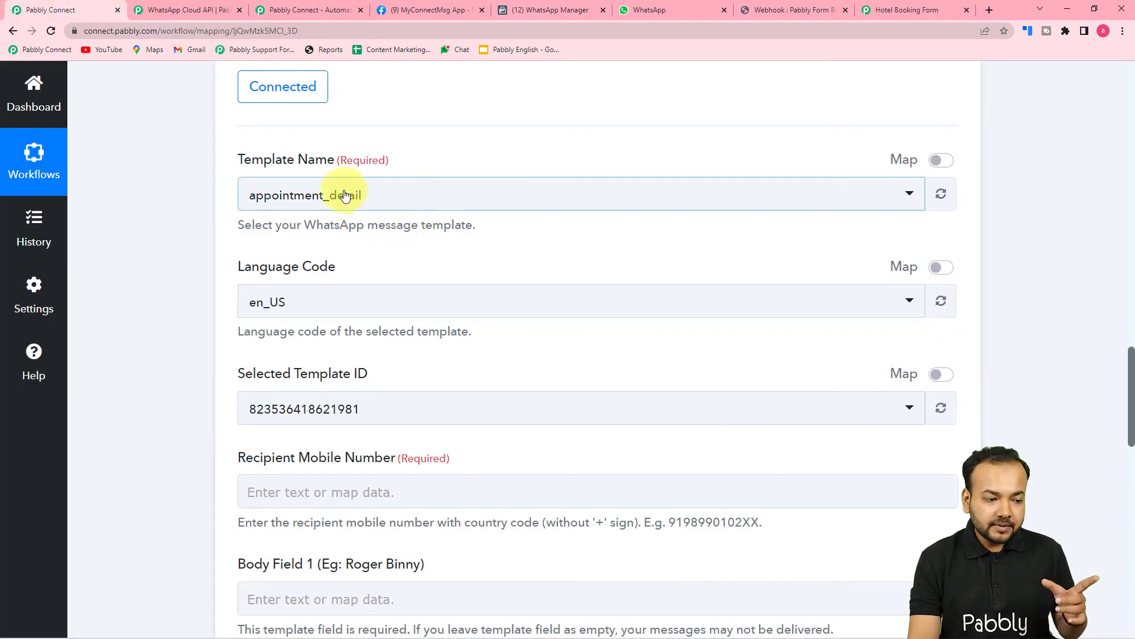
Select booking_confirmation as the template and review its Recipient Mobile Number and Body Field inputs.
click(388, 202)
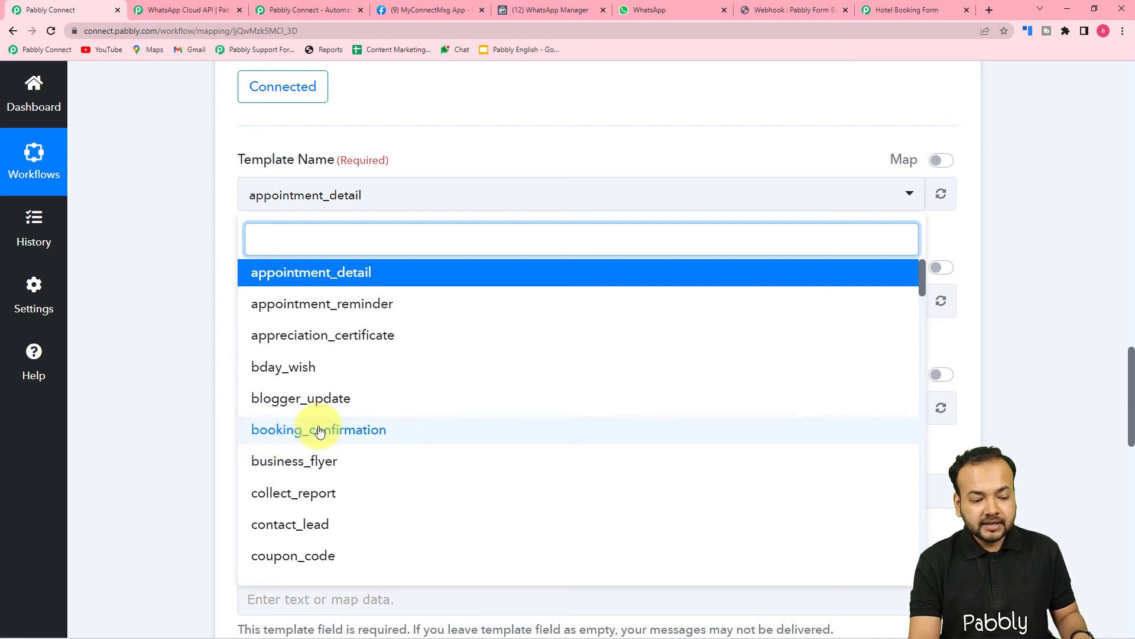
click(299, 432)
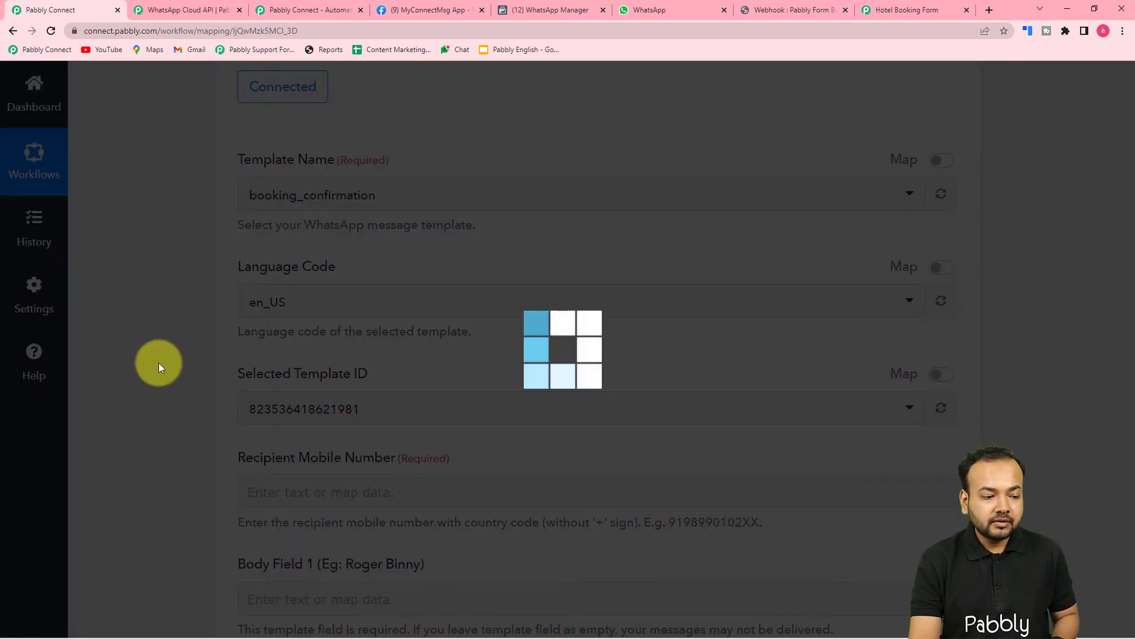
scroll(159, 363, down, 3)
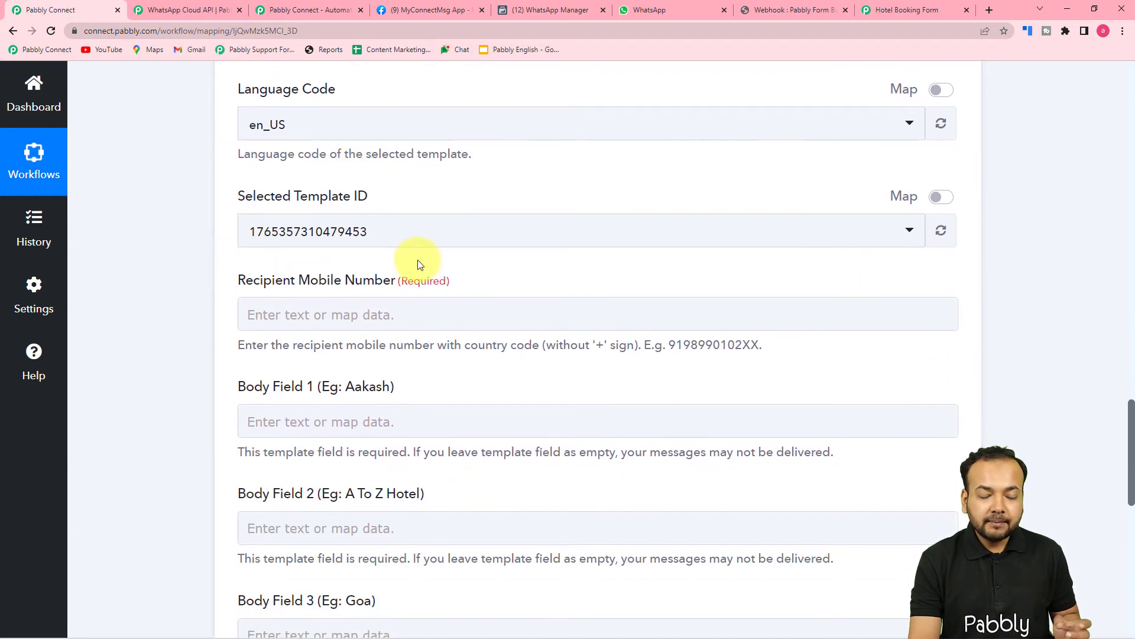
scroll(428, 264, down, 2)
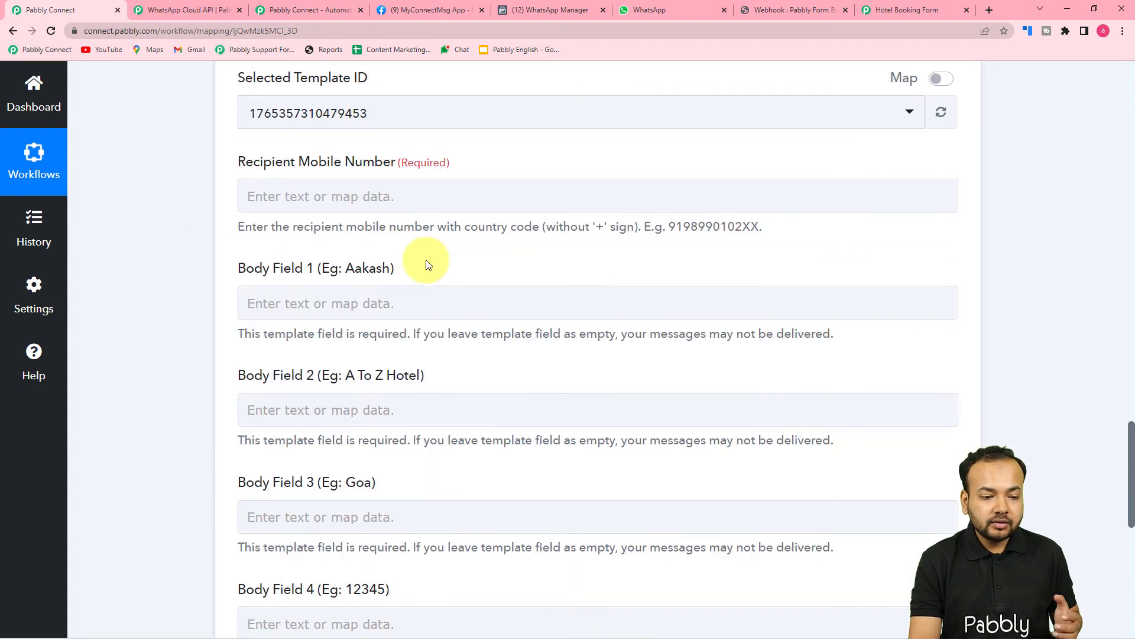
scroll(430, 262, down, 1)
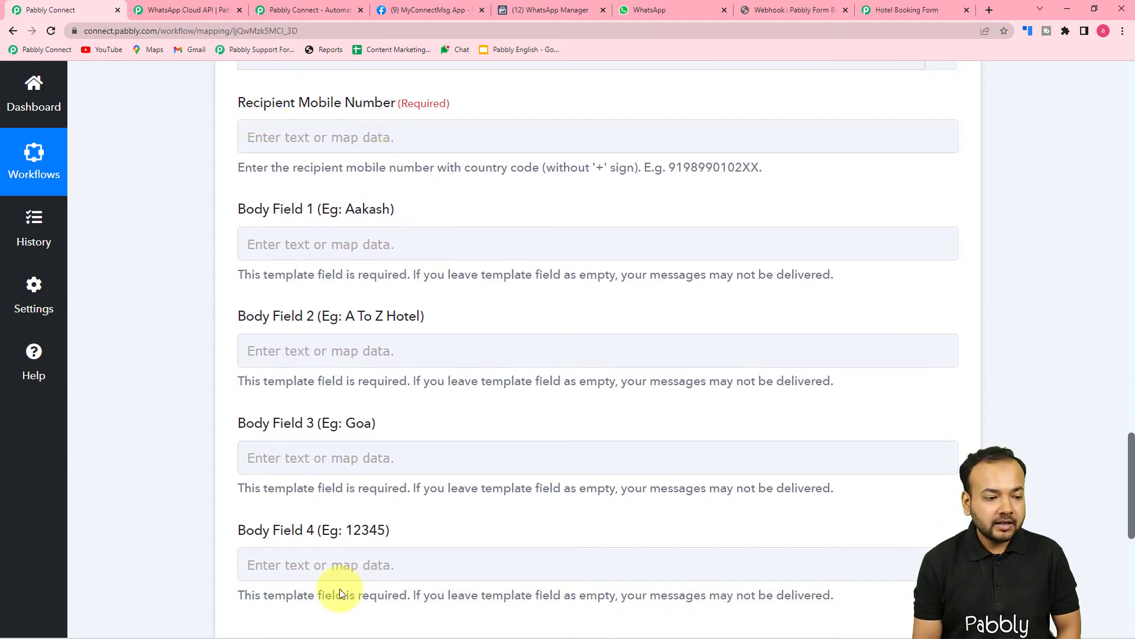
click(308, 464)
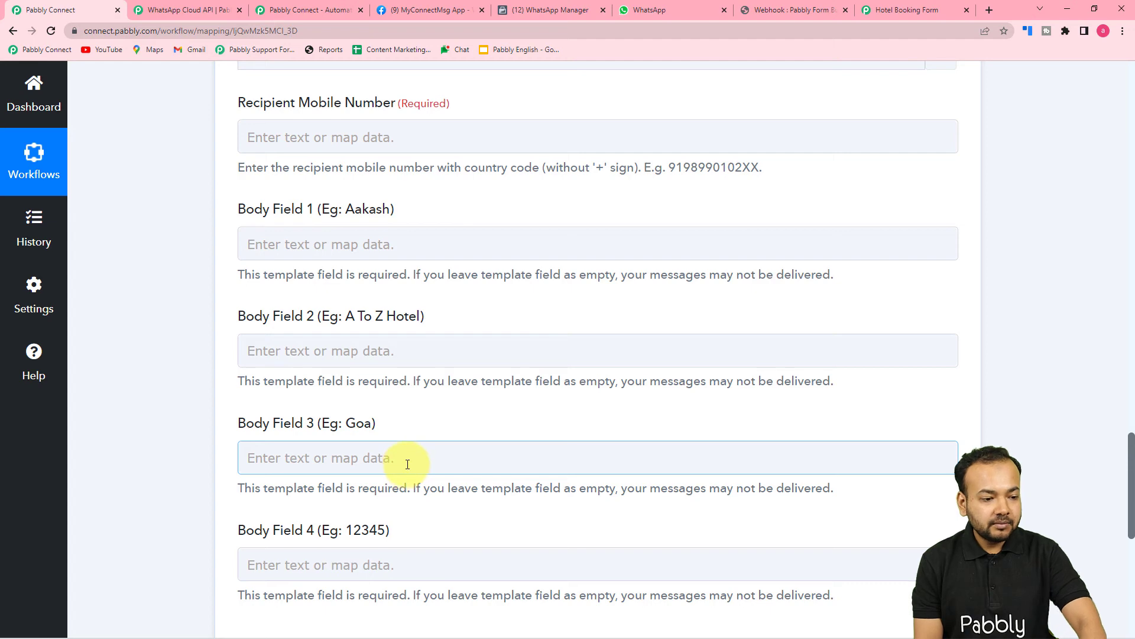
click(371, 146)
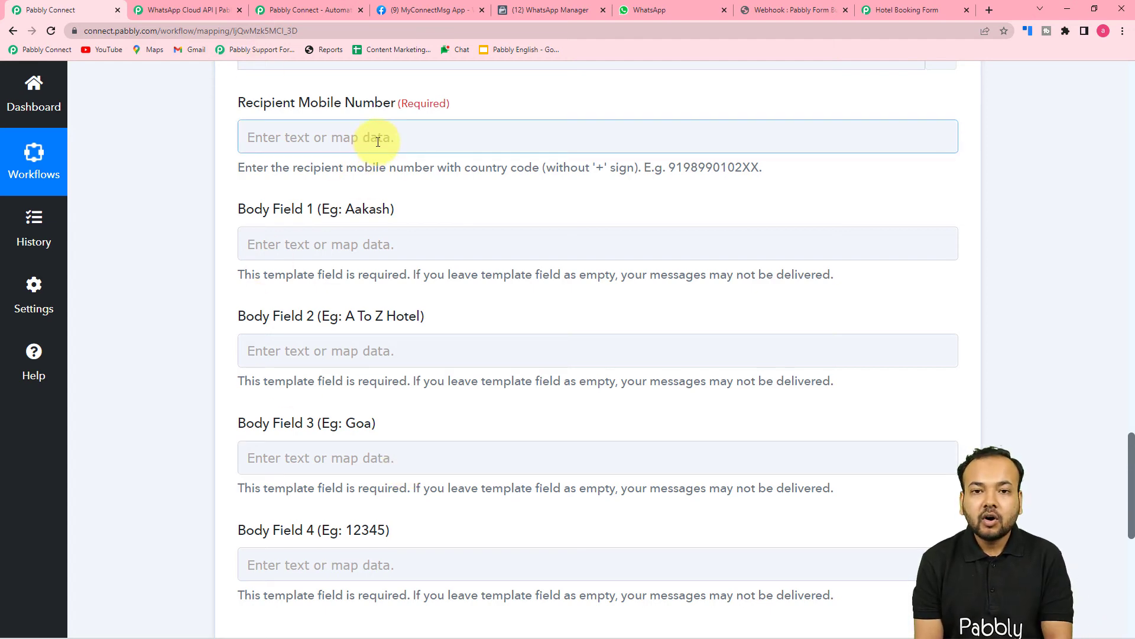
click(375, 158)
scroll(375, 177, up, 12)
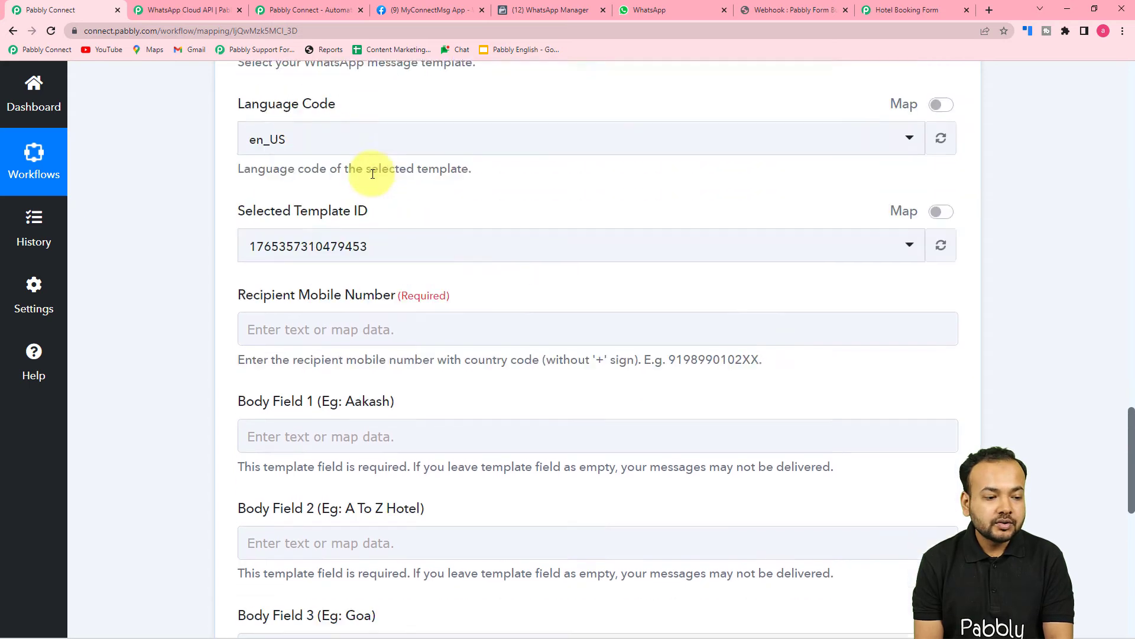
scroll(375, 189, up, 6)
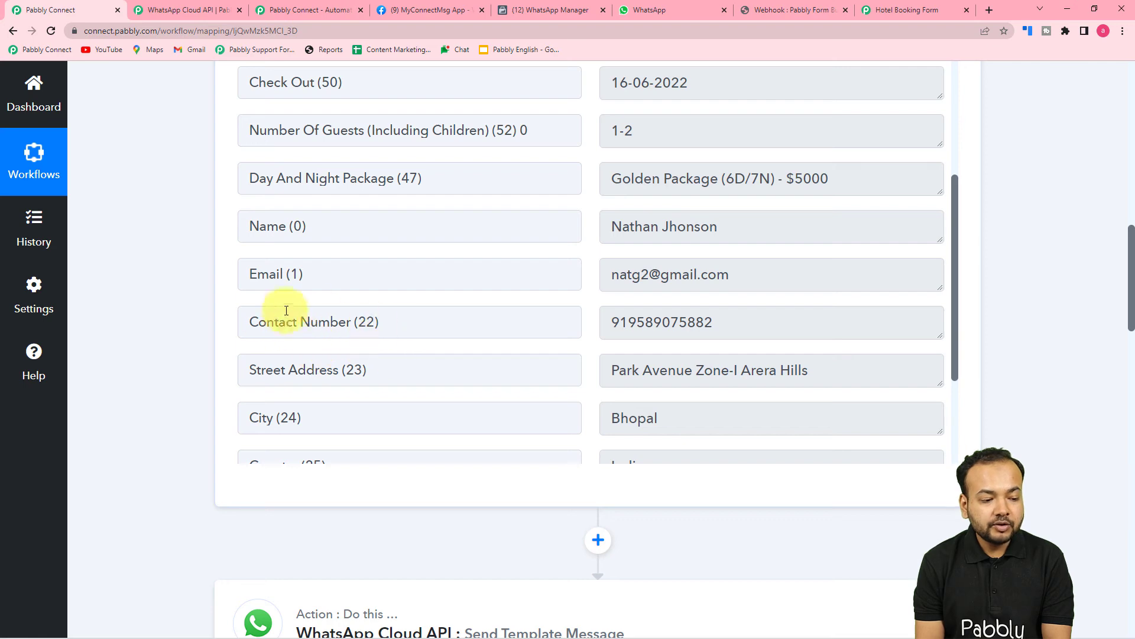
scroll(129, 332, down, 15)
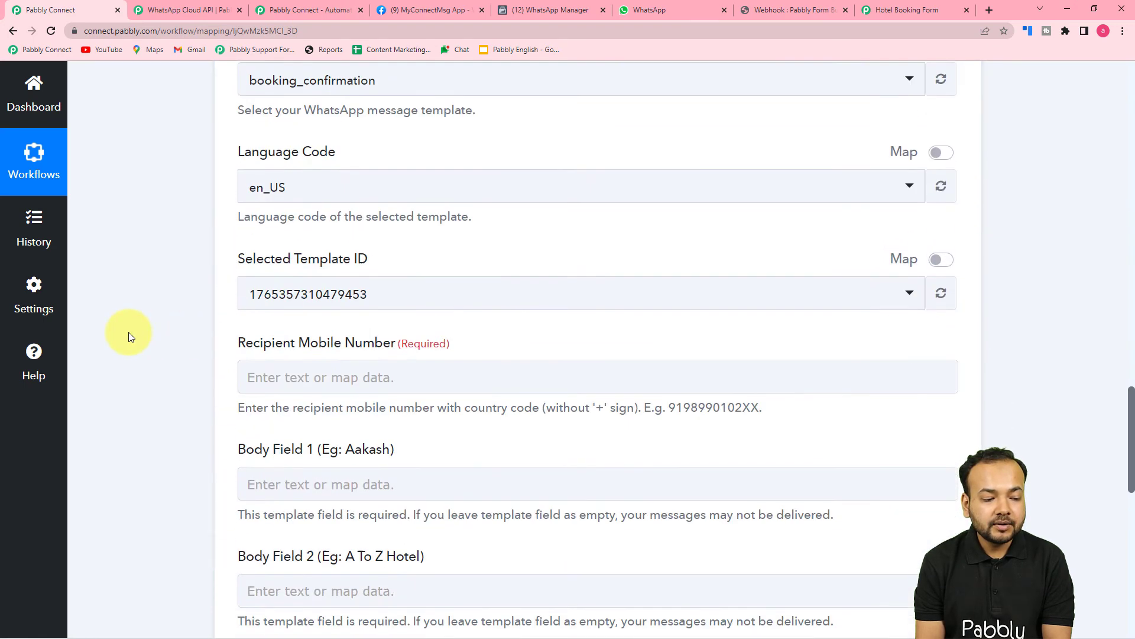
scroll(129, 331, down, 3)
Map the New Form Submission's Contact Number into Recipient Mobile Number.
click(353, 196)
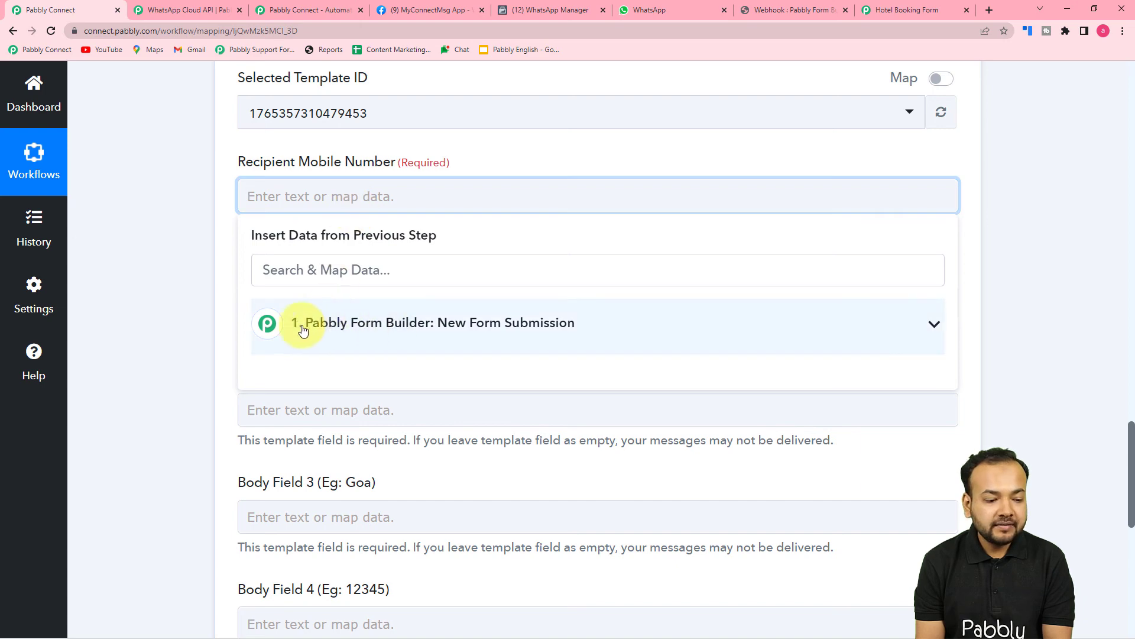
click(375, 342)
scroll(375, 402, down, 1)
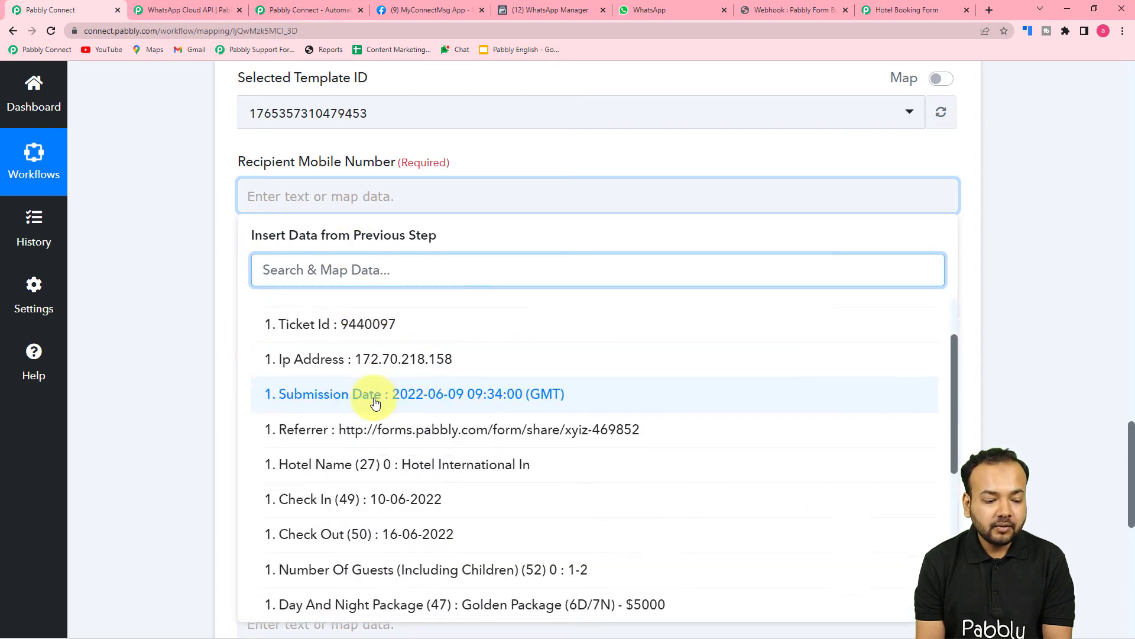
scroll(374, 402, down, 5)
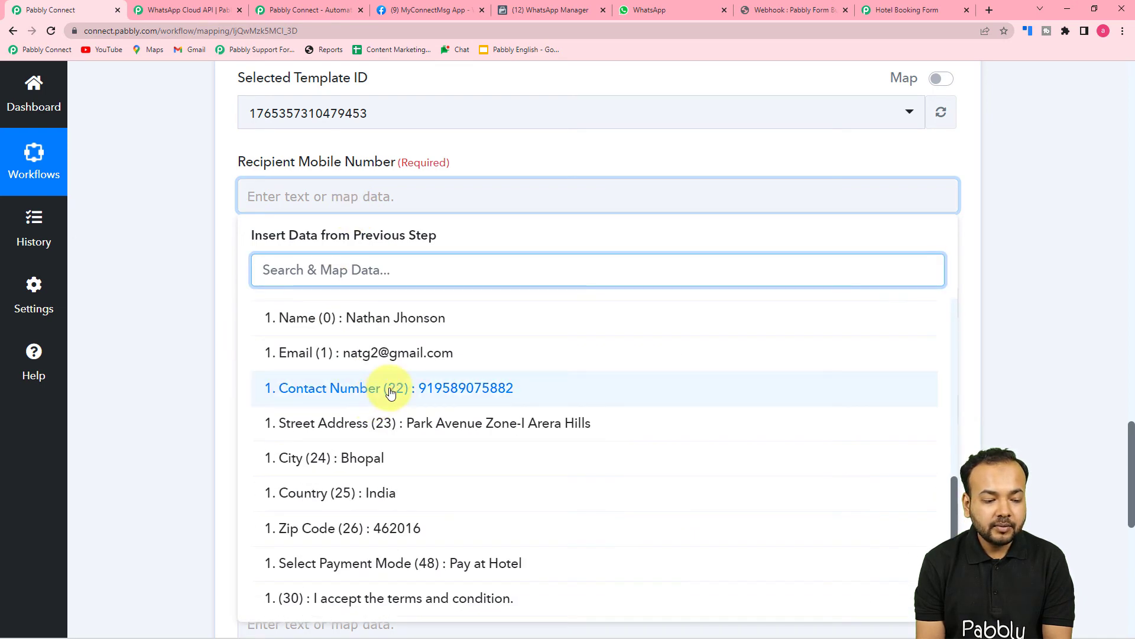
click(391, 393)
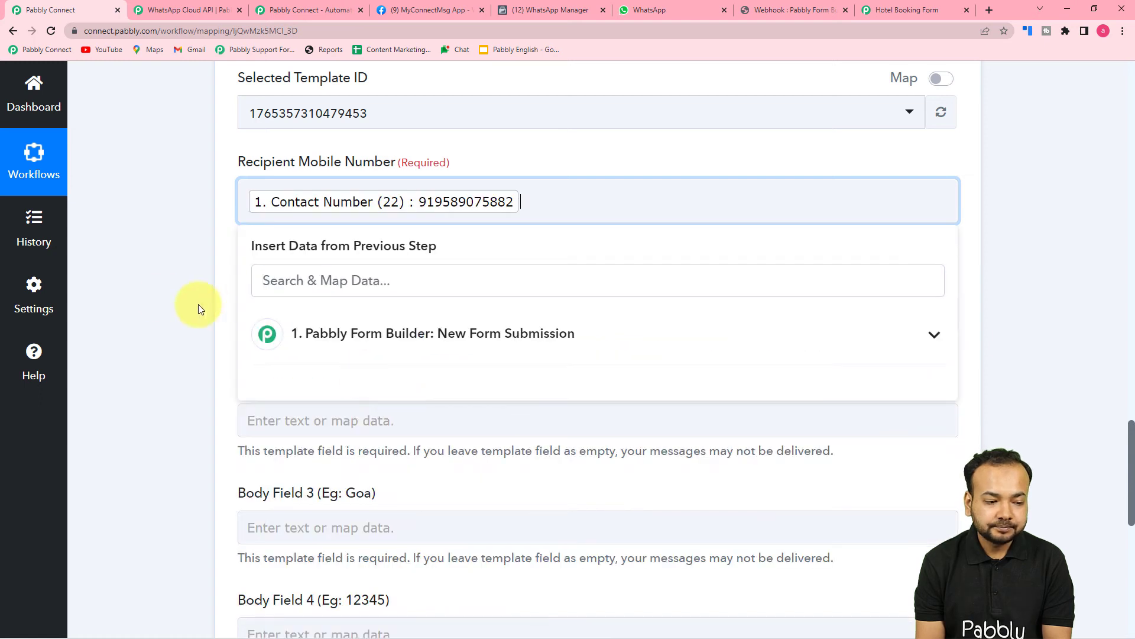
click(157, 296)
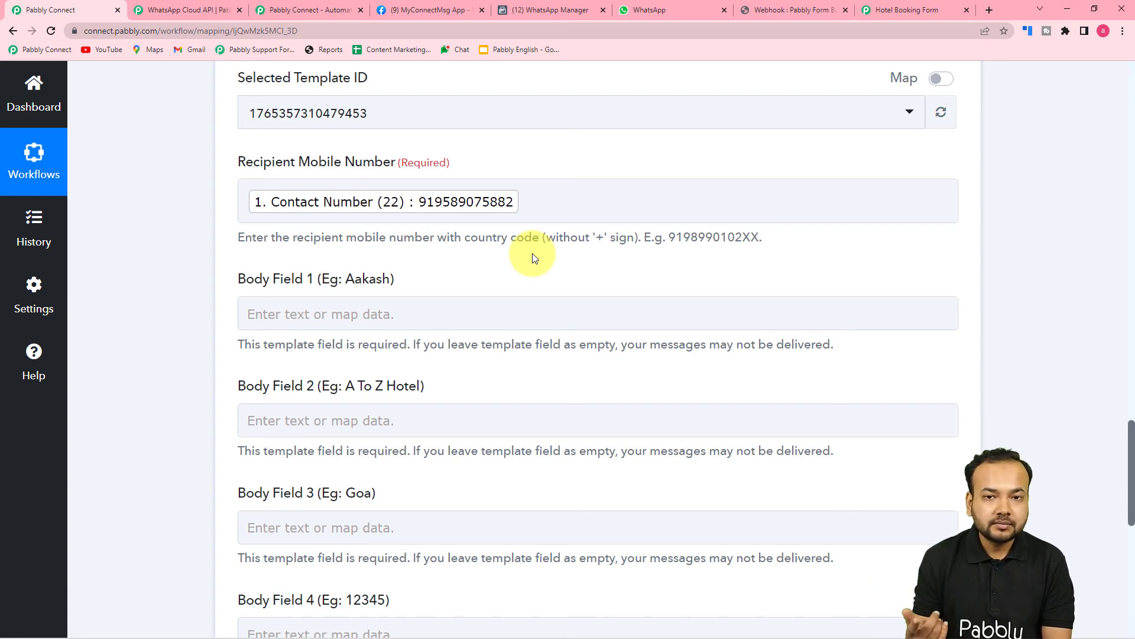
Look over the mapped fields, then bring up WhatsApp Manager's templates list.
scroll(532, 255, down, 3)
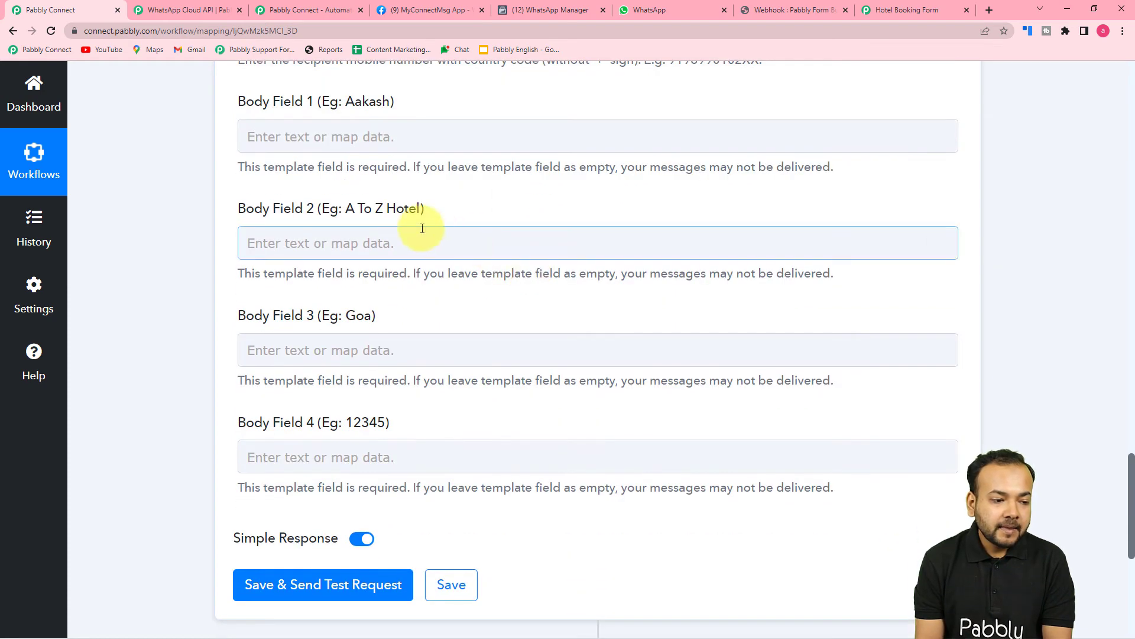
scroll(418, 228, up, 3)
scroll(444, 231, down, 4)
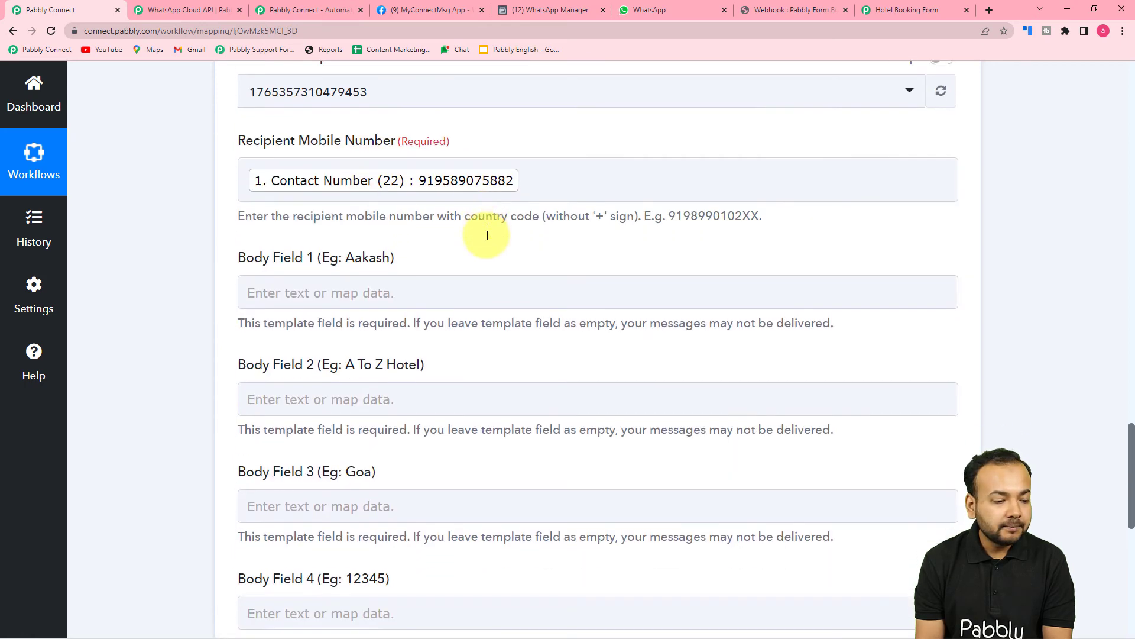
scroll(385, 204, up, 2)
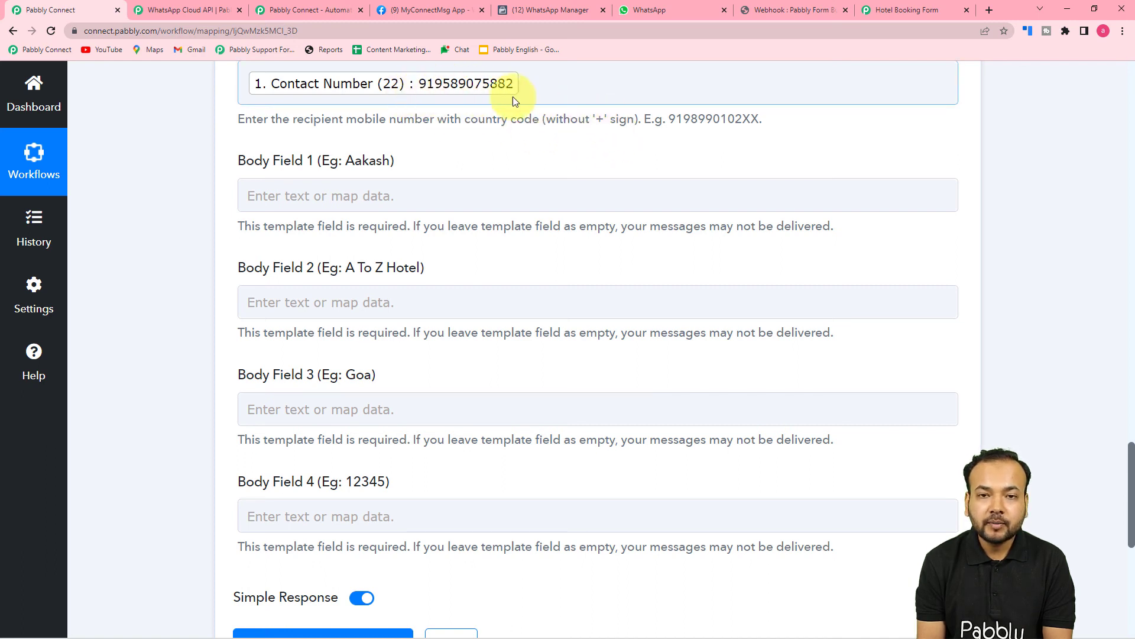
scroll(221, 150, down, 1)
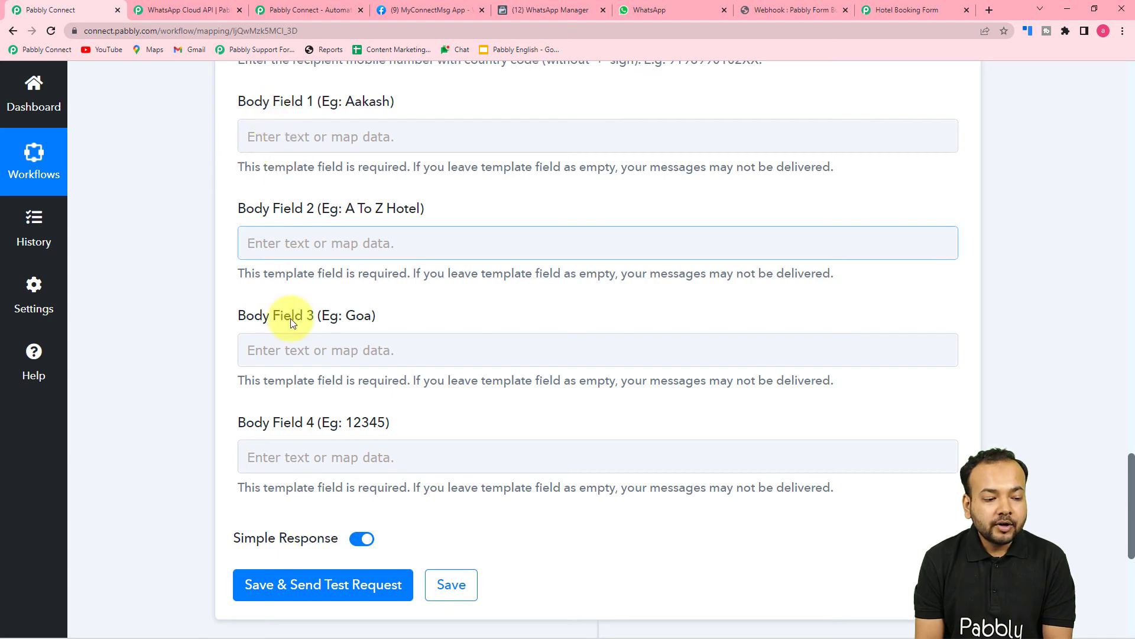
click(555, 7)
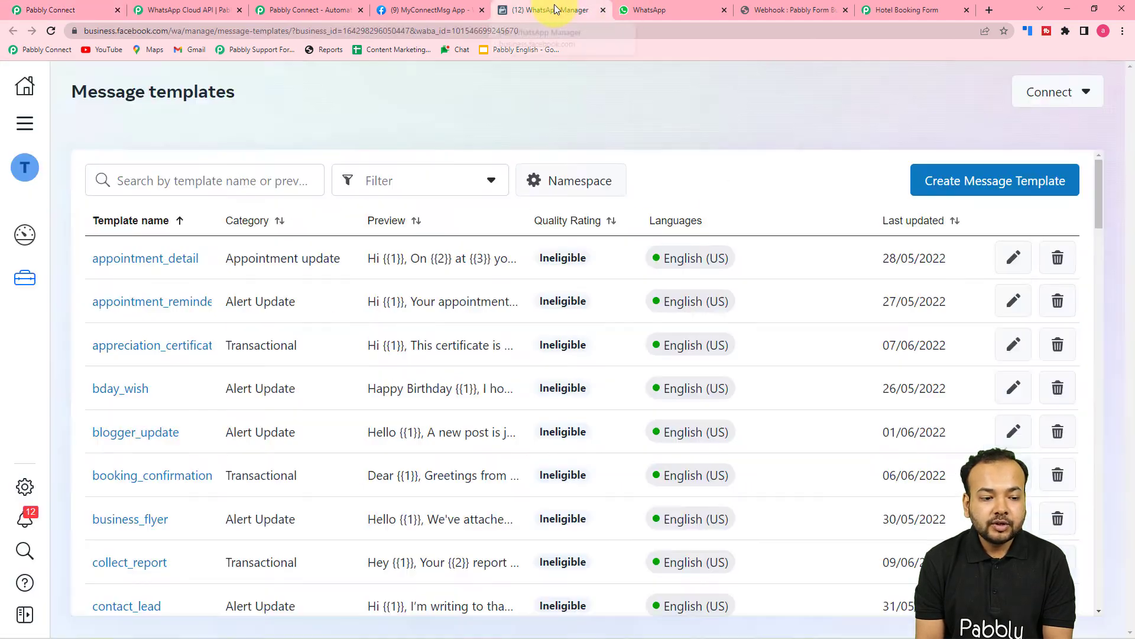
click(152, 475)
scroll(512, 390, down, 4)
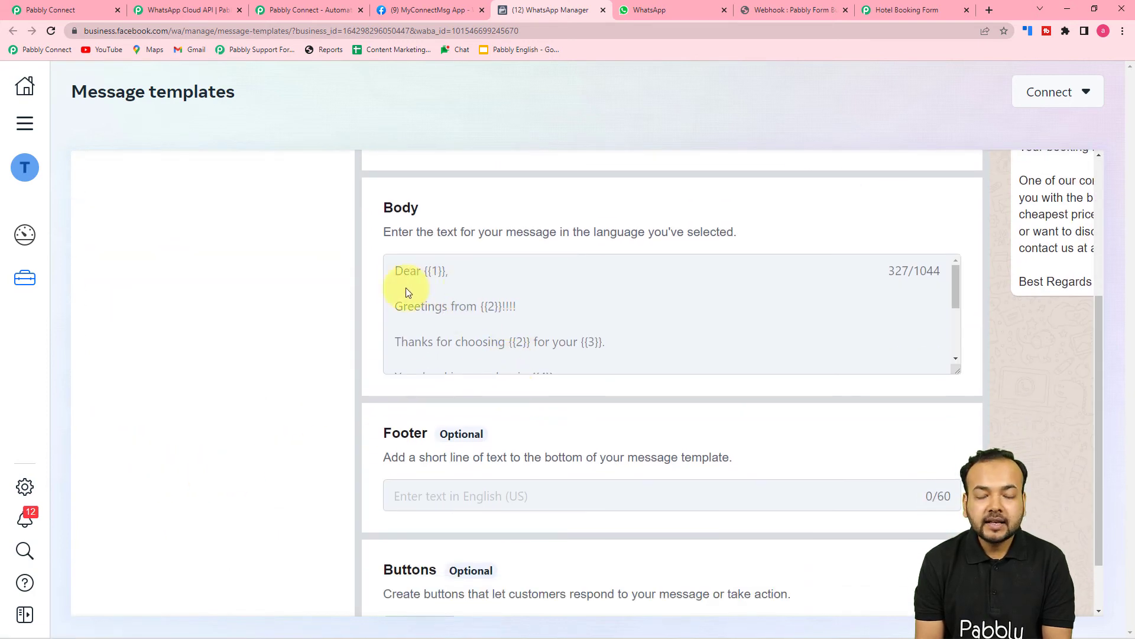
scroll(454, 289, down, 2)
scroll(456, 297, up, 2)
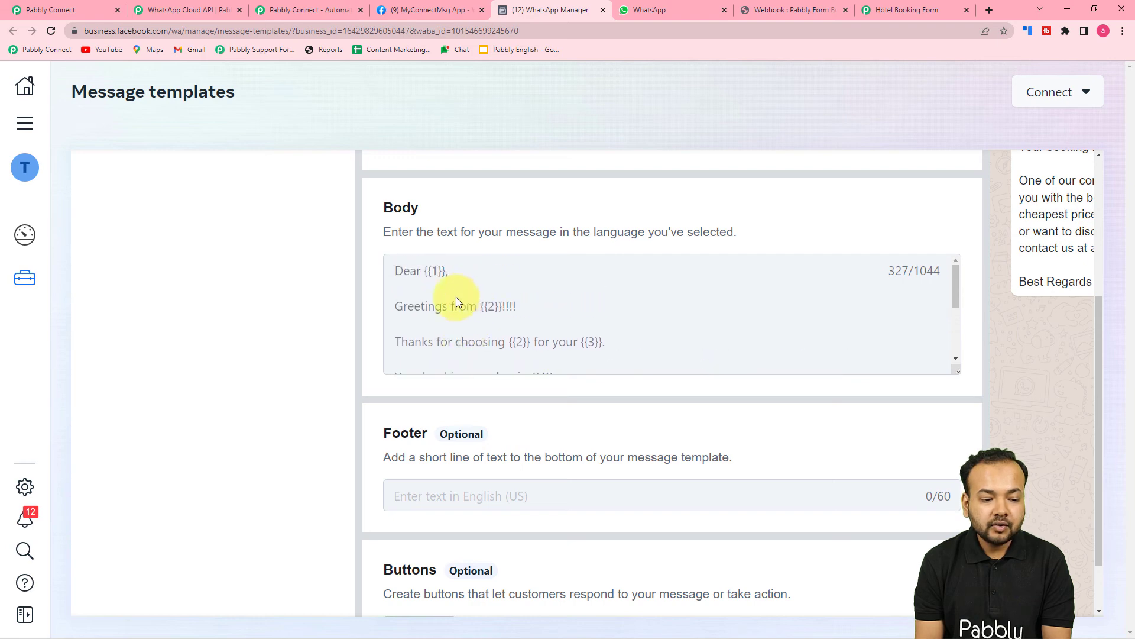
scroll(531, 322, down, 2)
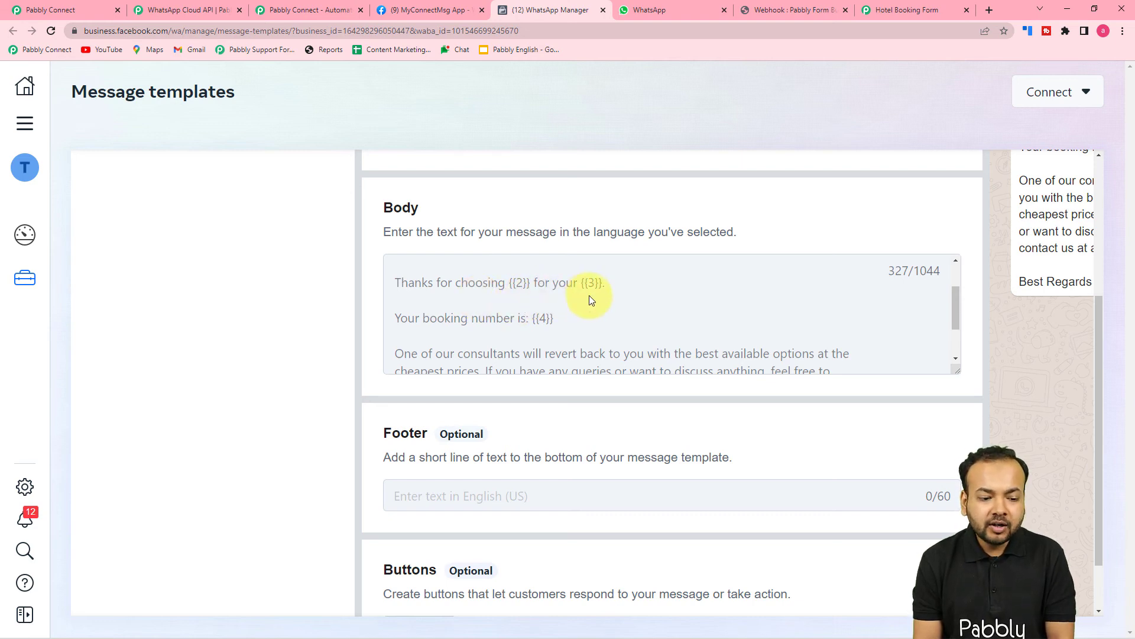
scroll(905, 295, down, 4)
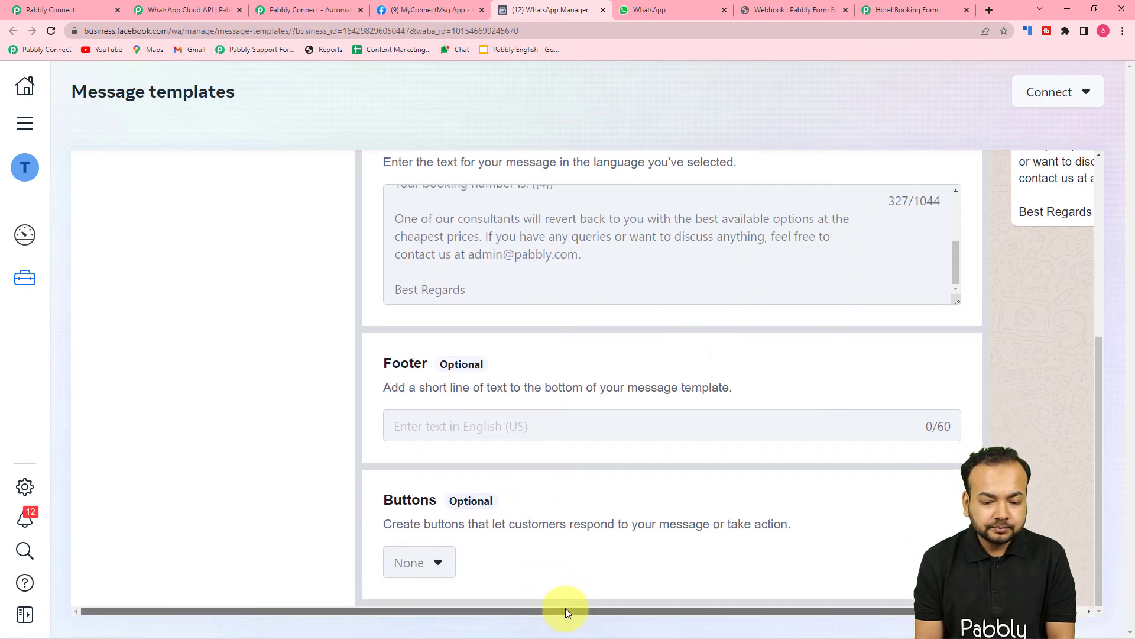
drag(566, 609, 679, 606)
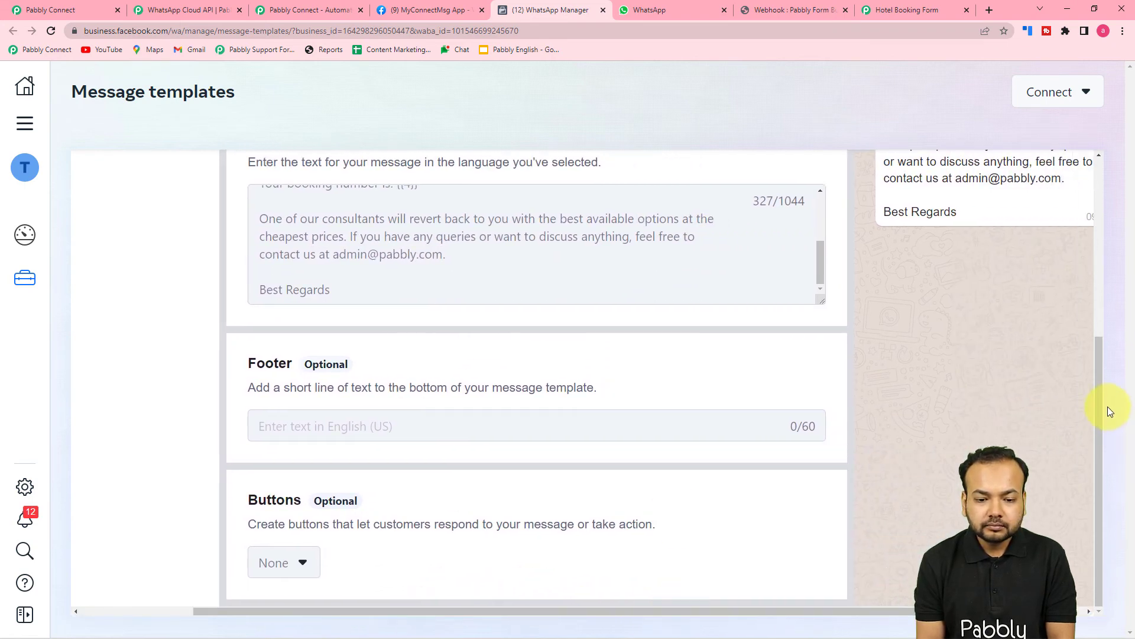
scroll(938, 381, up, 5)
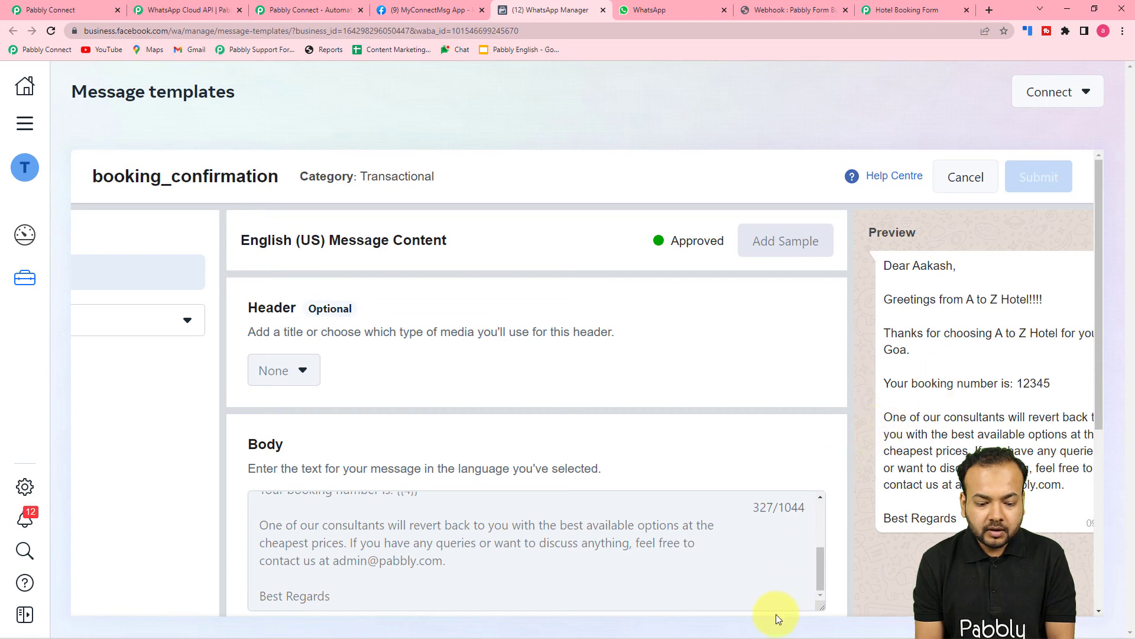
scroll(743, 554, down, 5)
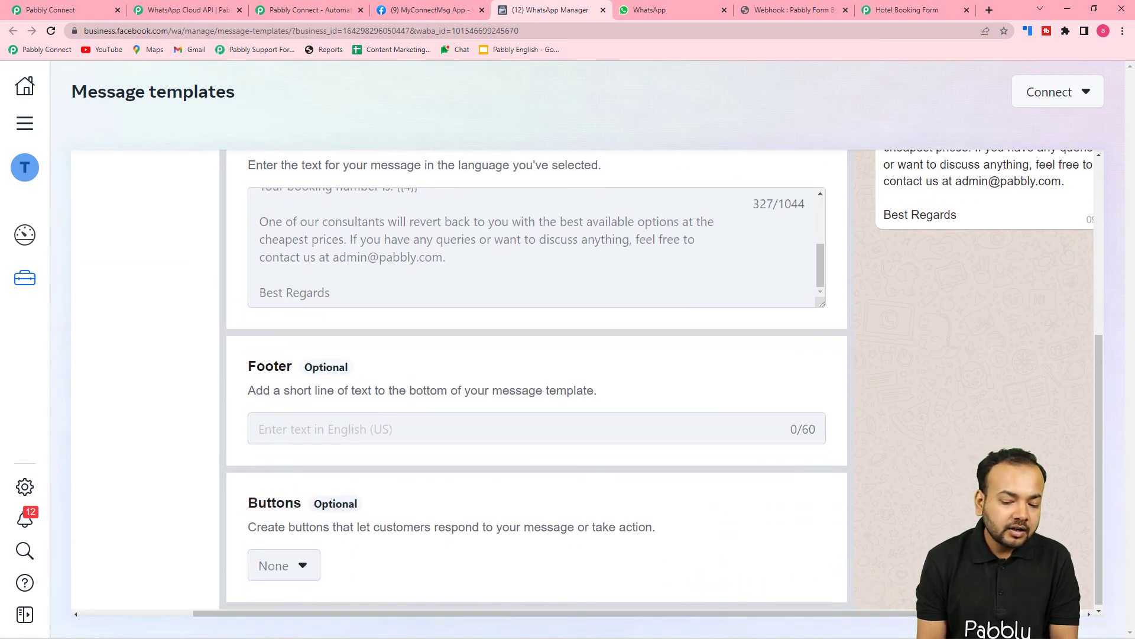
scroll(525, 395, right, 1)
scroll(525, 395, up, 2)
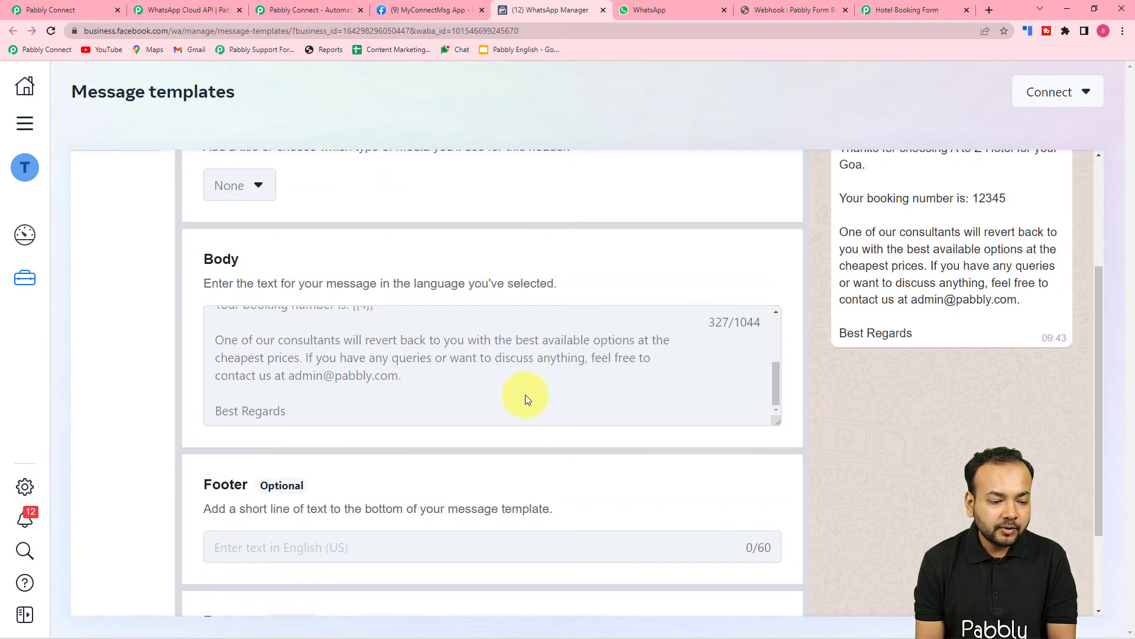
scroll(525, 400, up, 3)
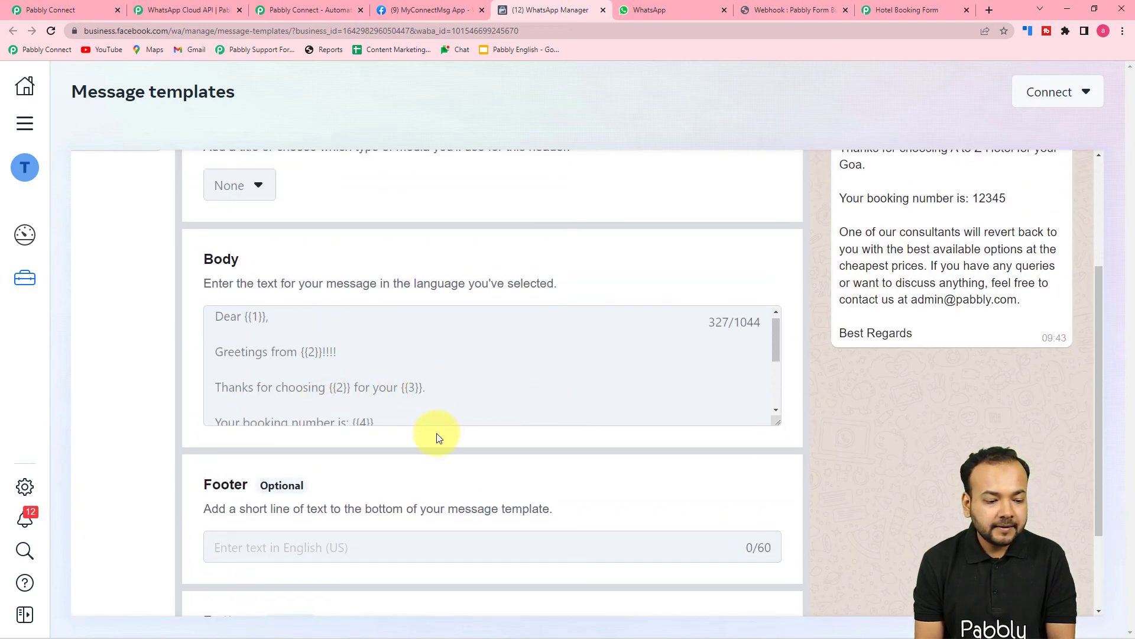
scroll(436, 434, down, 2)
scroll(359, 254, down, 3)
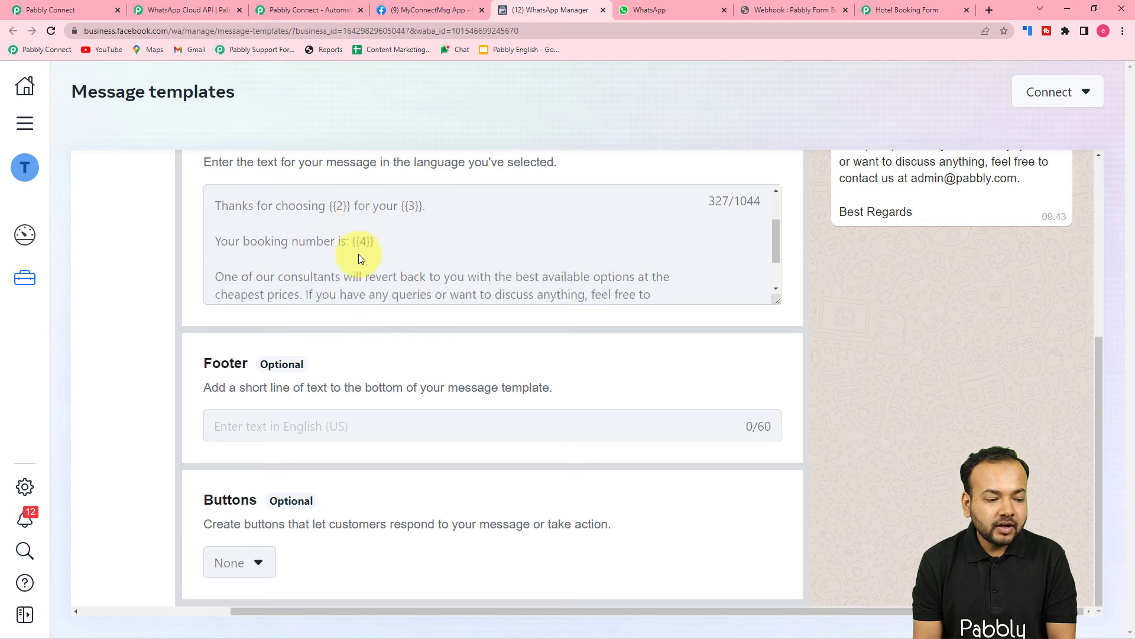
scroll(359, 253, up, 1)
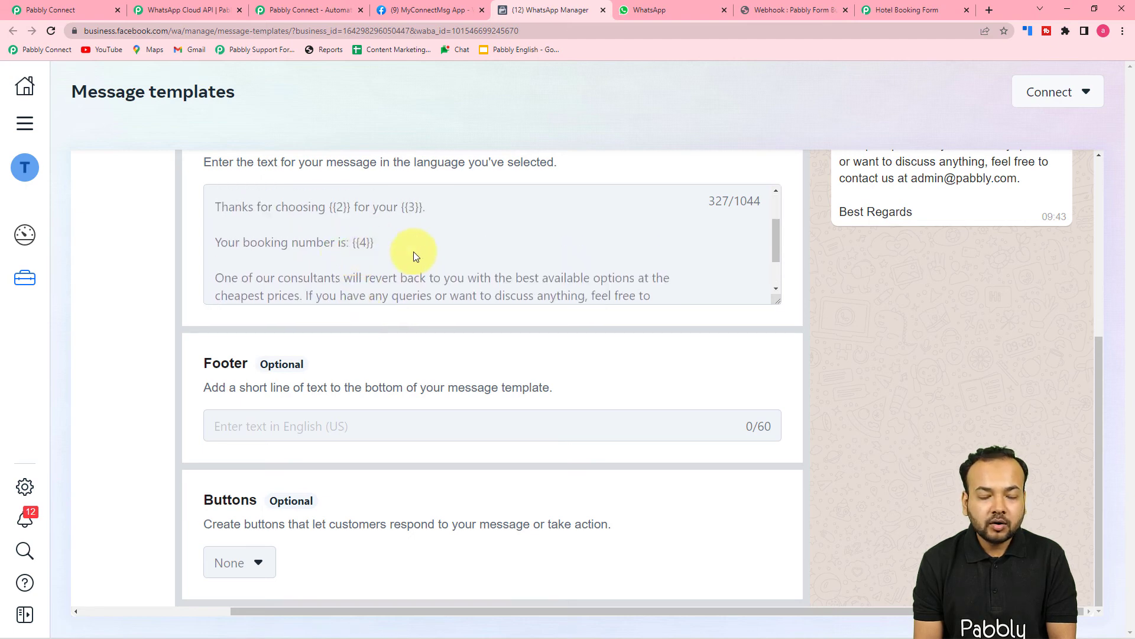
scroll(430, 259, down, 1)
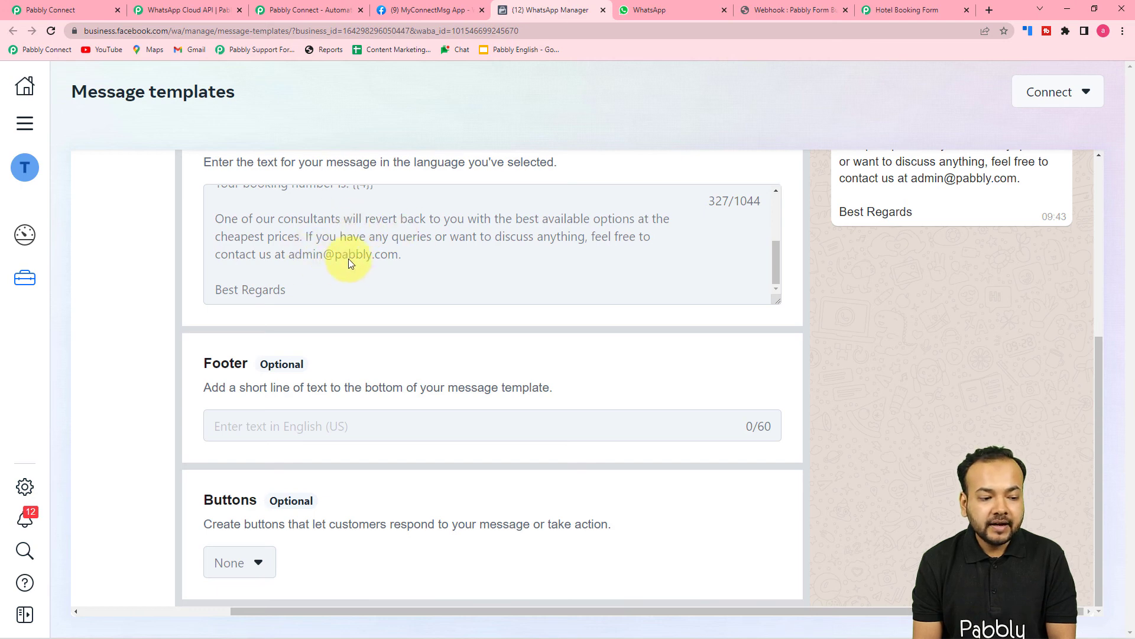
scroll(349, 260, up, 2)
scroll(374, 263, down, 1)
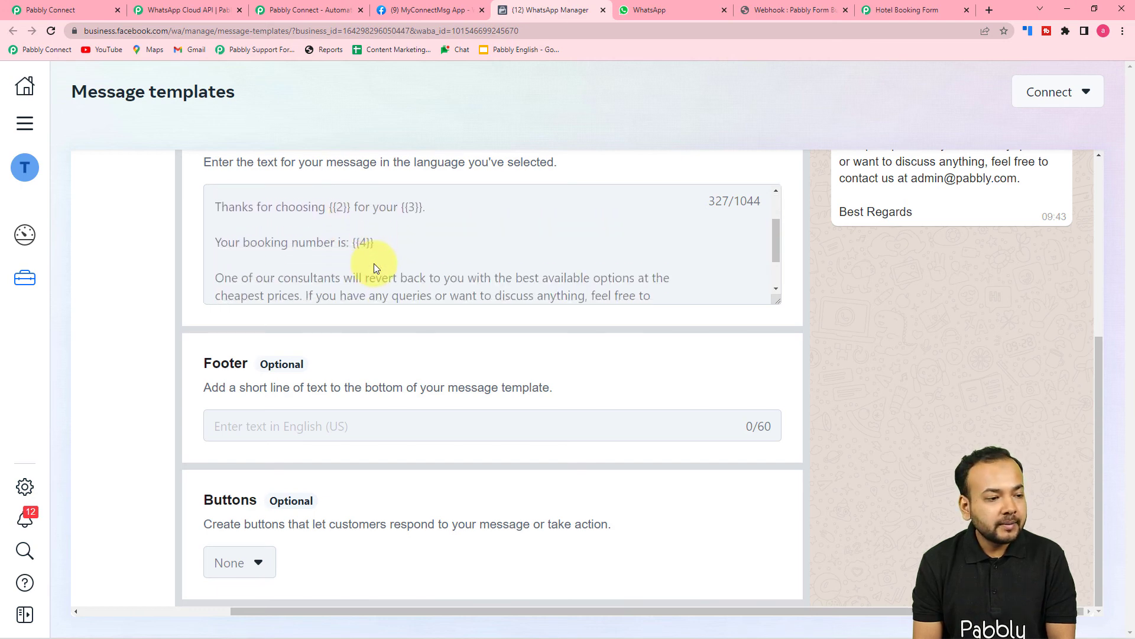
click(49, 32)
Map Body Field 1 to the form submission's Name (0).
click(76, 8)
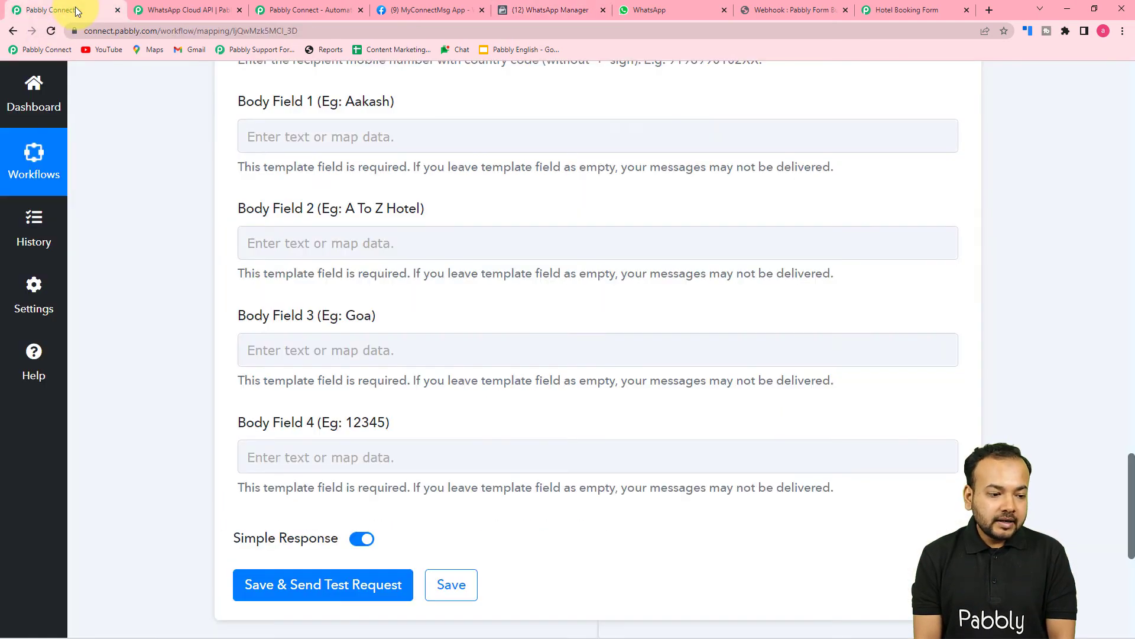
click(360, 135)
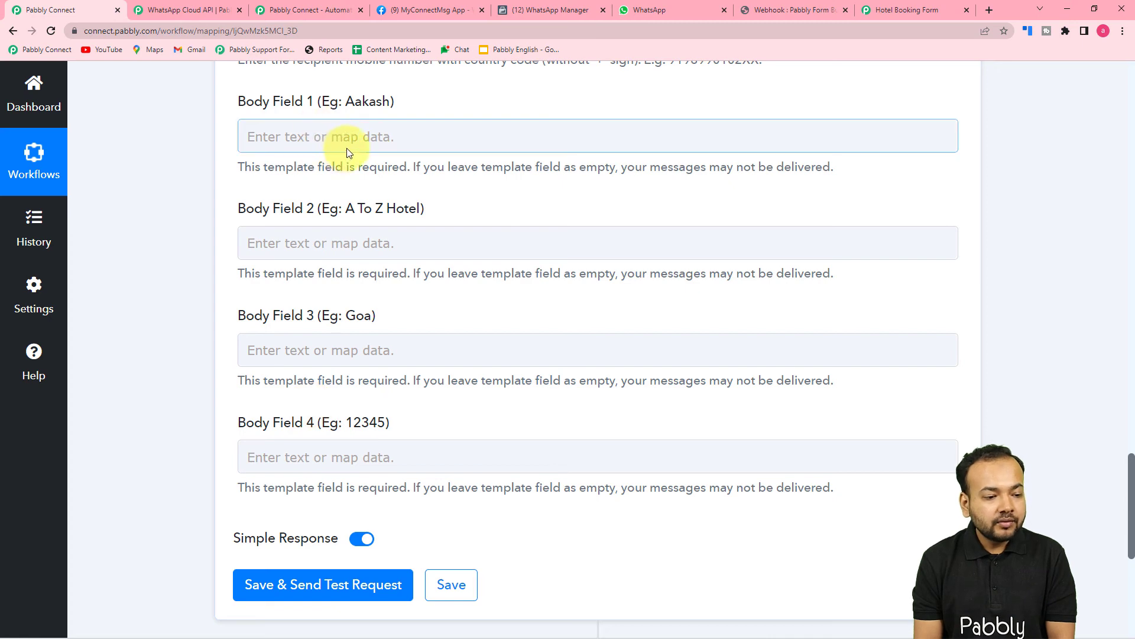
scroll(404, 154, up, 15)
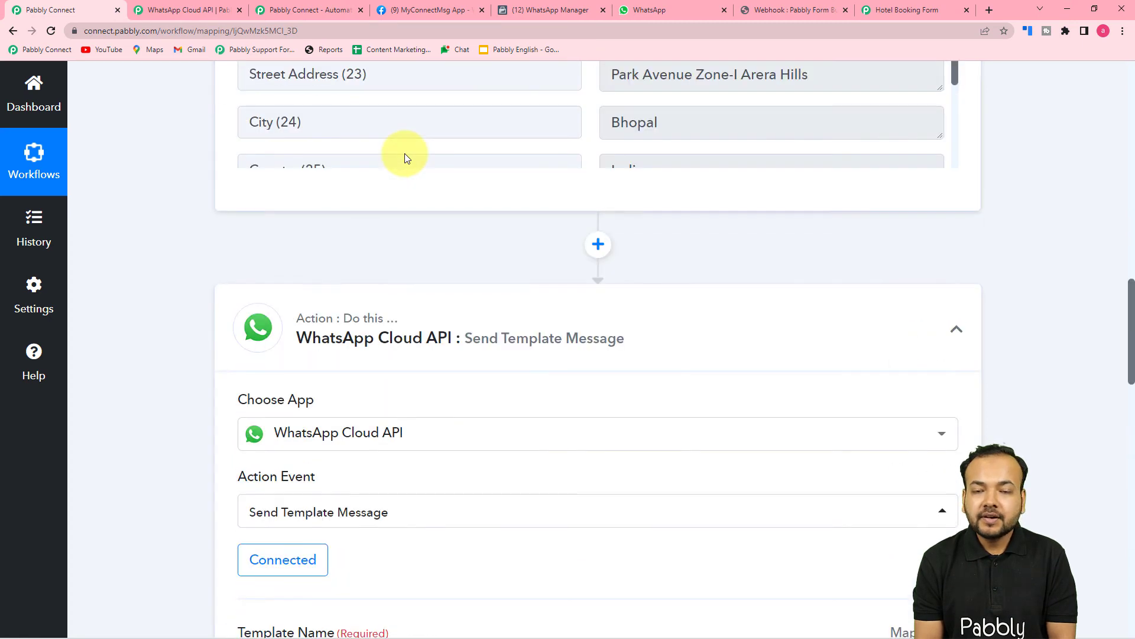
scroll(405, 154, up, 5)
scroll(196, 198, down, 10)
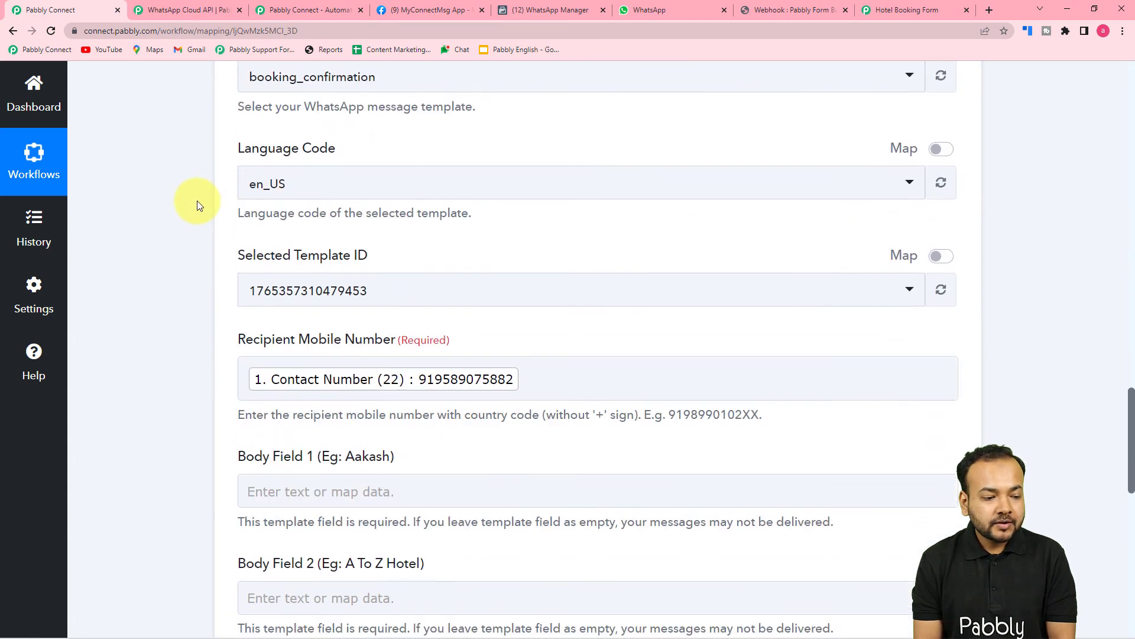
scroll(197, 205, down, 7)
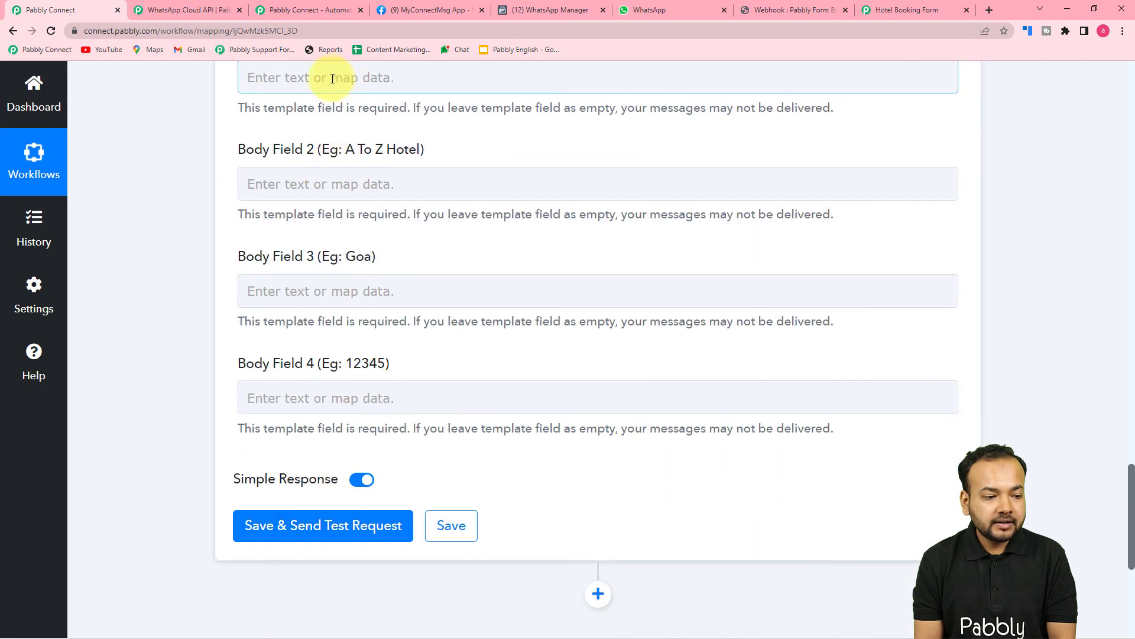
scroll(322, 119, up, 1)
click(251, 147)
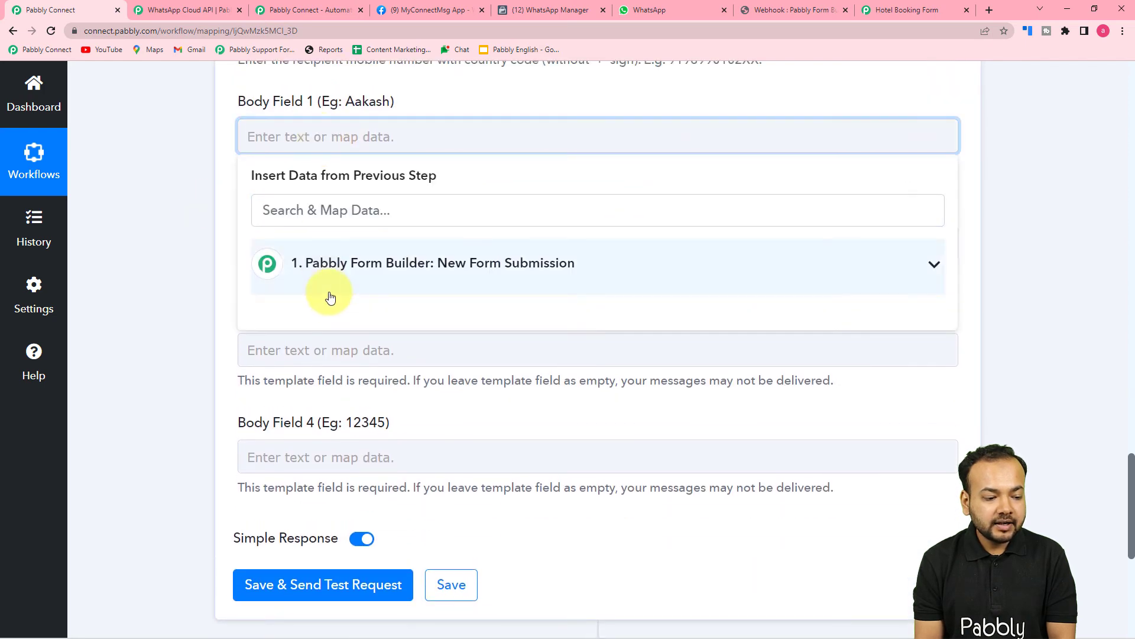
click(333, 293)
scroll(375, 391, down, 6)
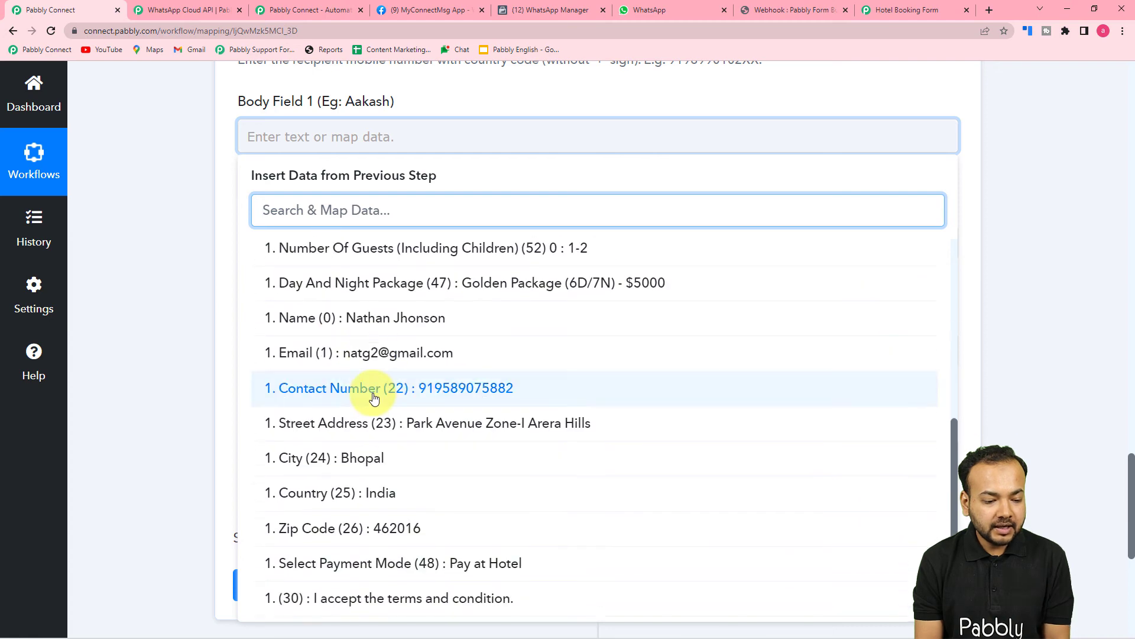
click(383, 323)
click(197, 259)
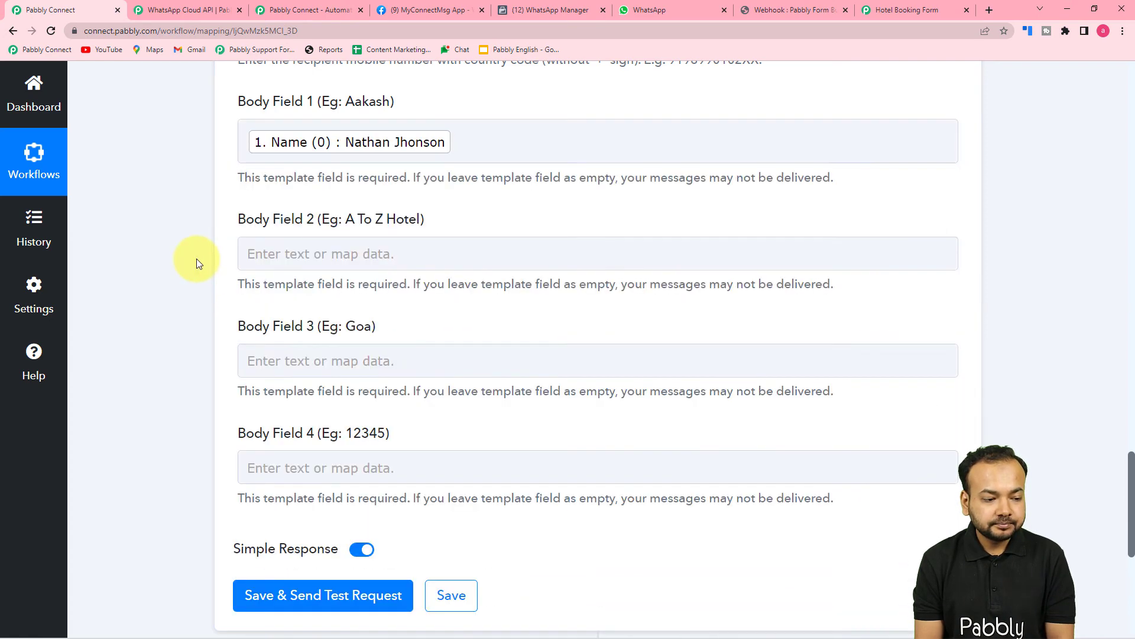
Map Body Field 2 to the form submission's Hotel Name (27).
scroll(196, 258, down, 2)
click(419, 135)
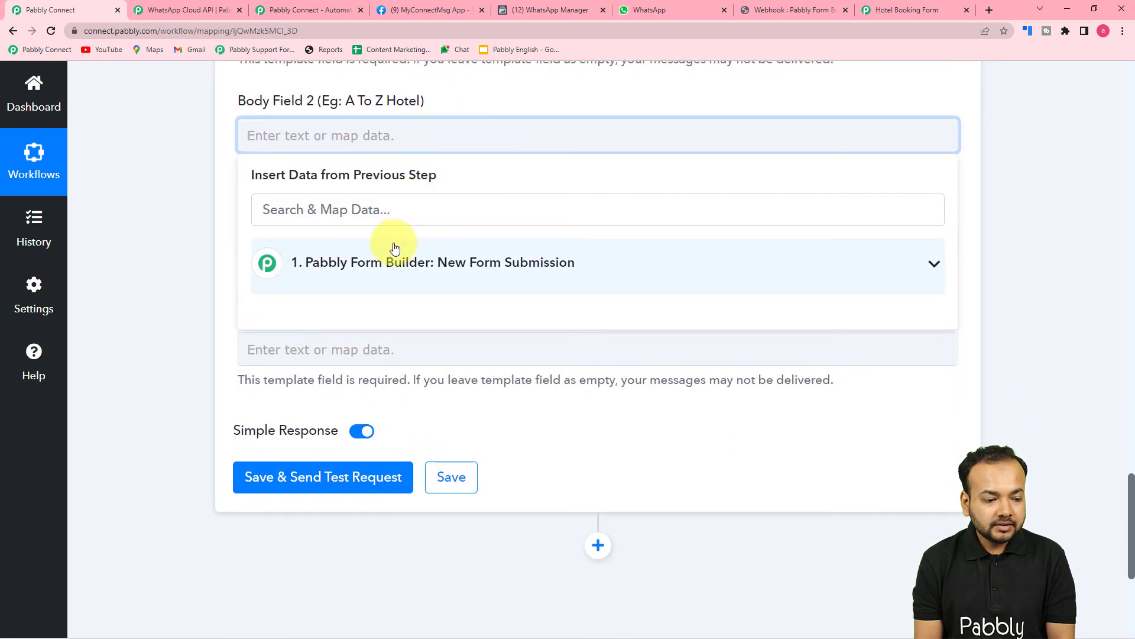
click(426, 261)
scroll(427, 402, down, 2)
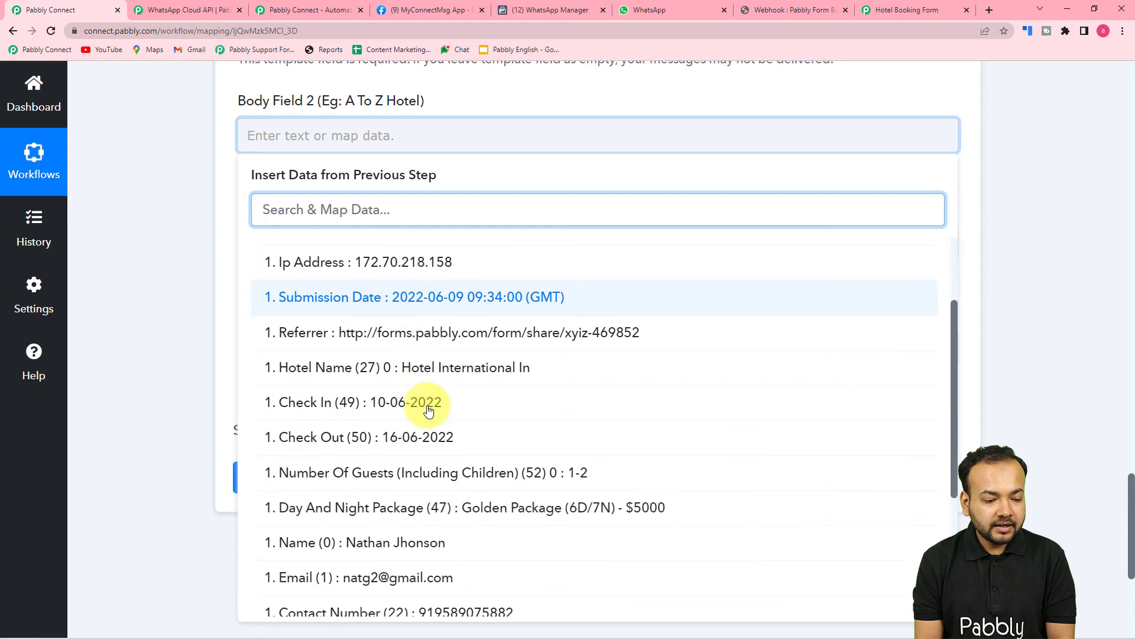
click(468, 378)
Enter the fixed text Mumbai in Body Field 3.
click(148, 257)
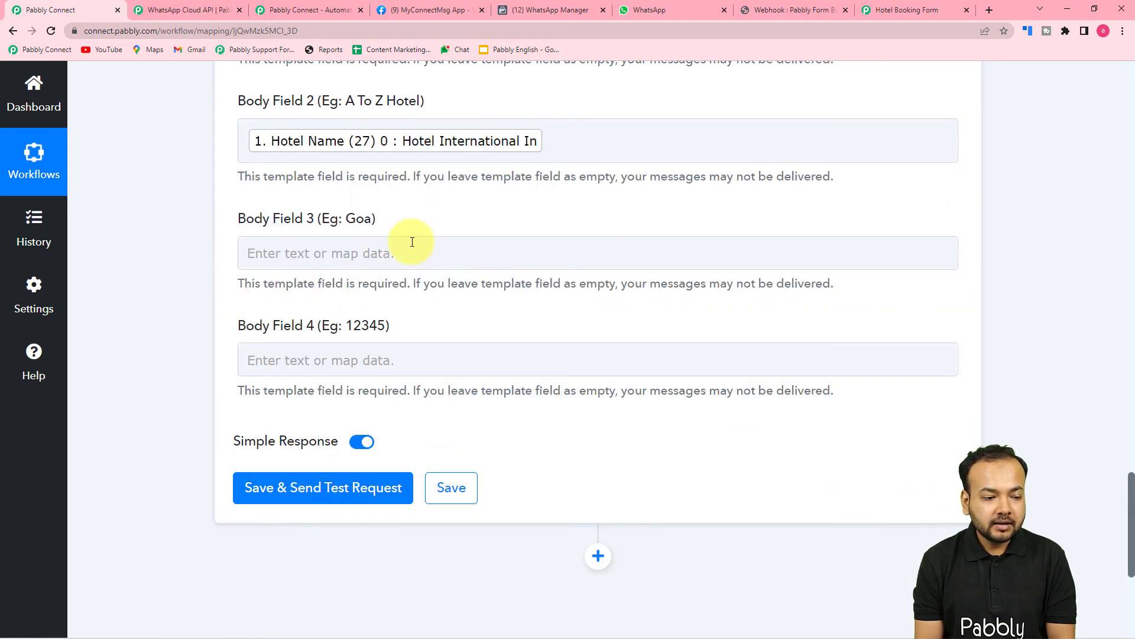
click(292, 253)
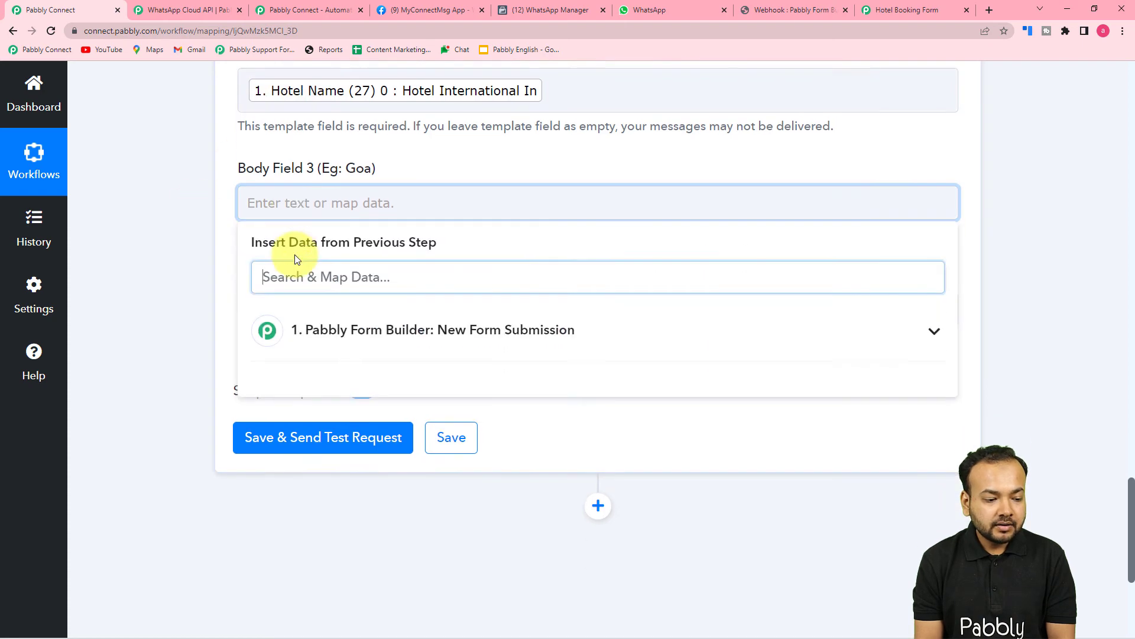
click(301, 265)
scroll(423, 439, down, 5)
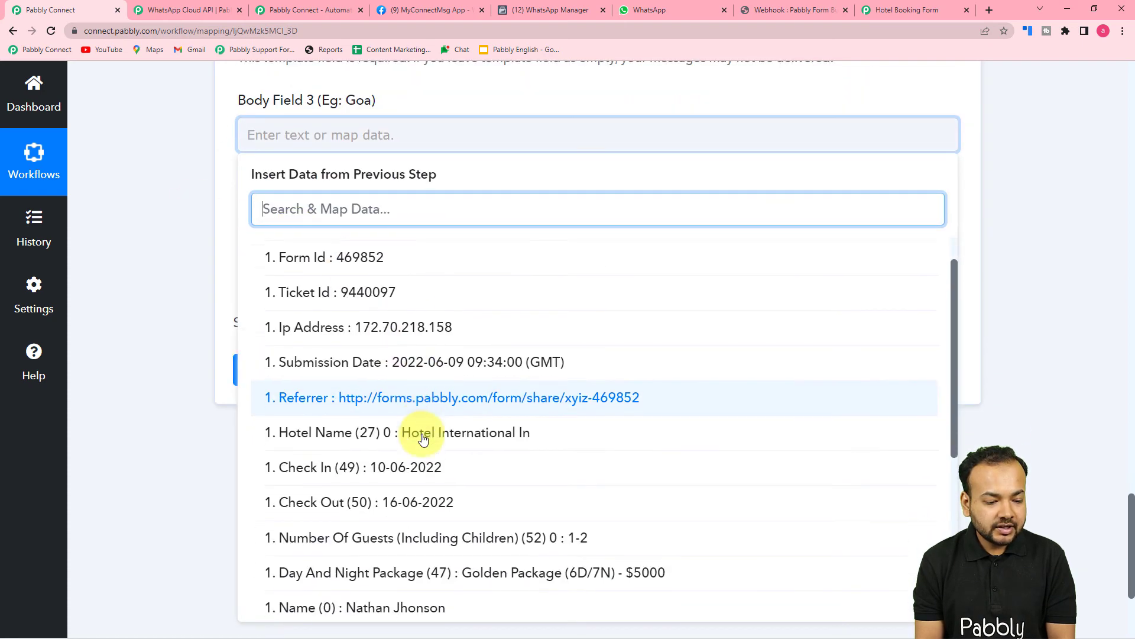
scroll(423, 439, down, 1)
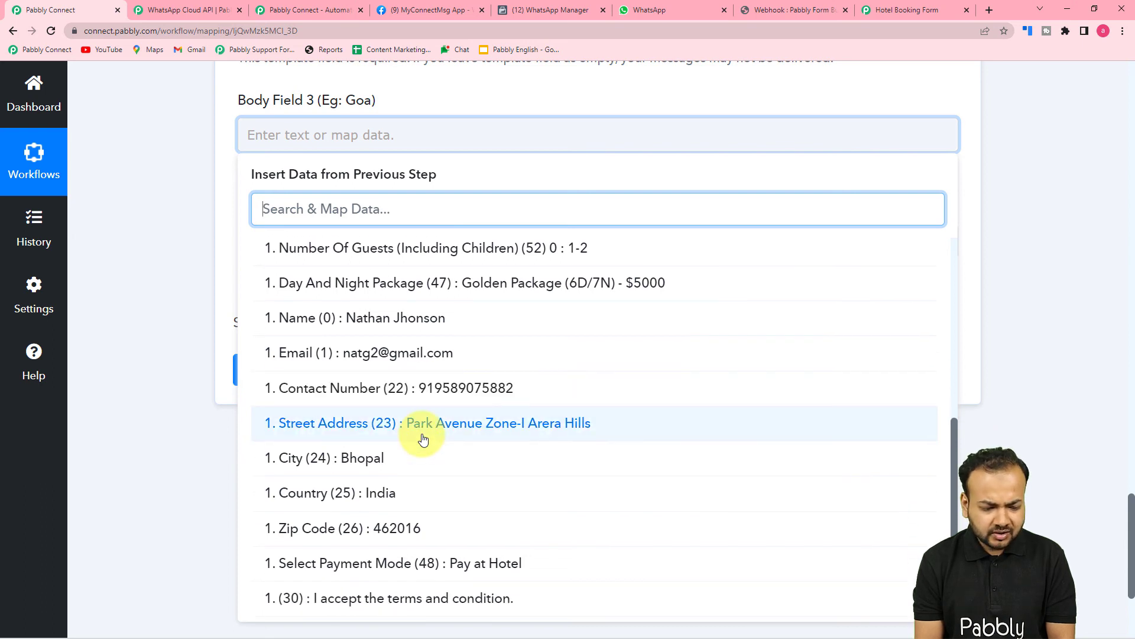
click(189, 332)
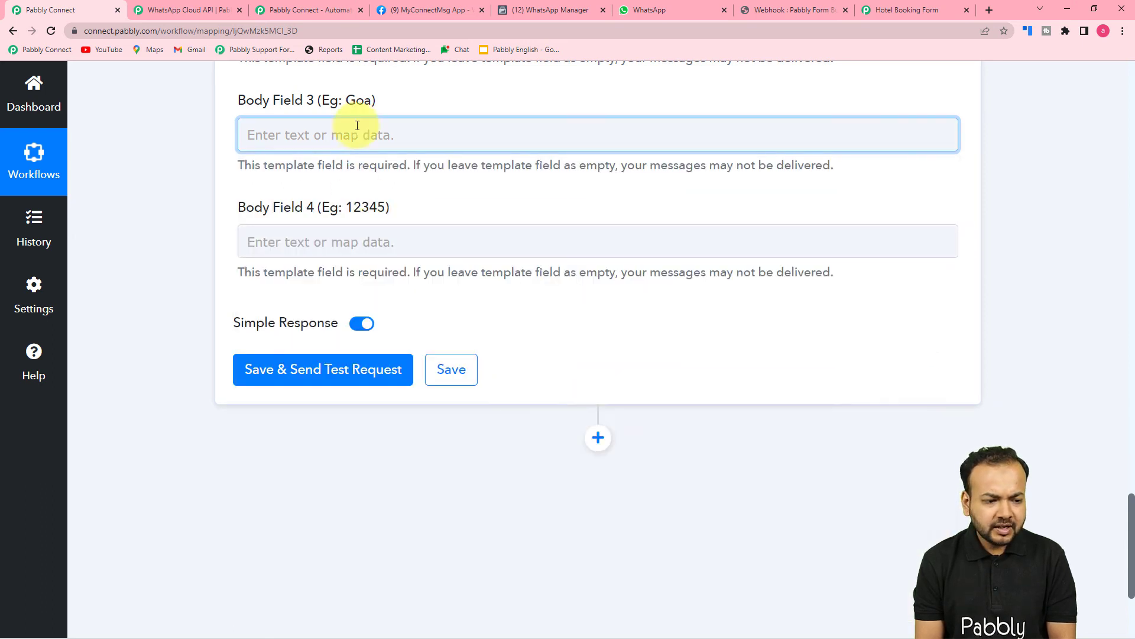
click(402, 136)
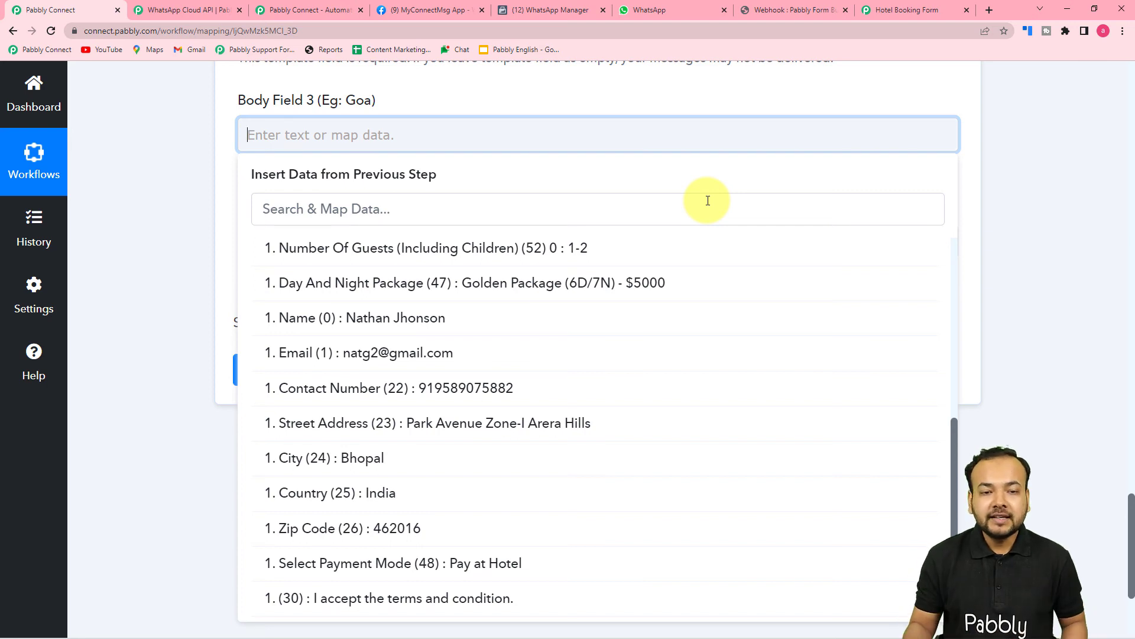
click(445, 135)
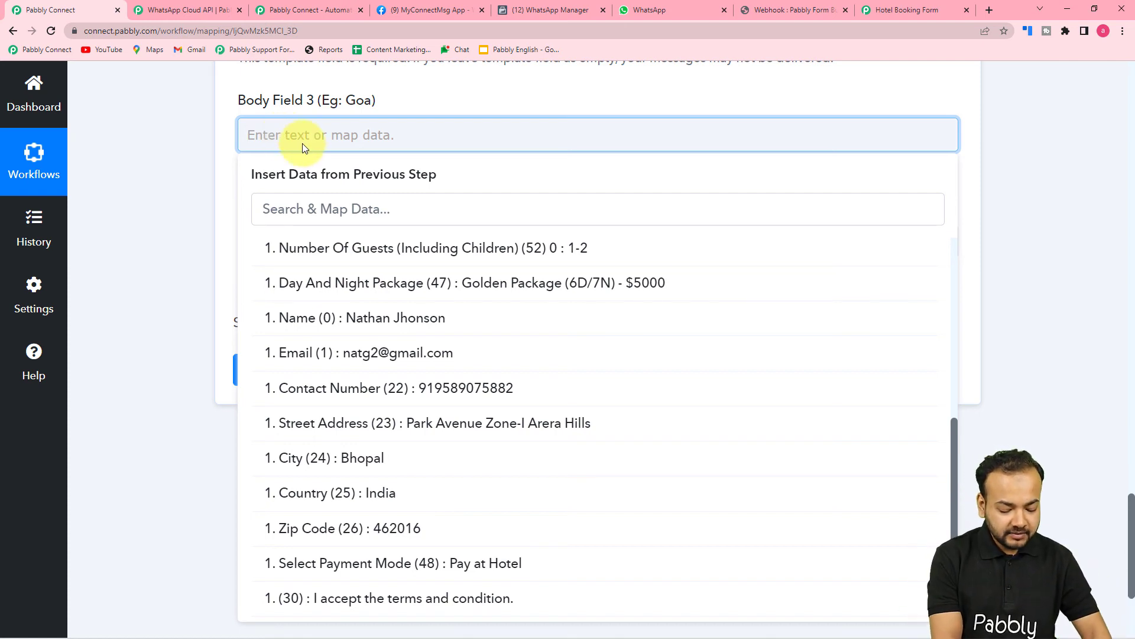
text(Mumbai)
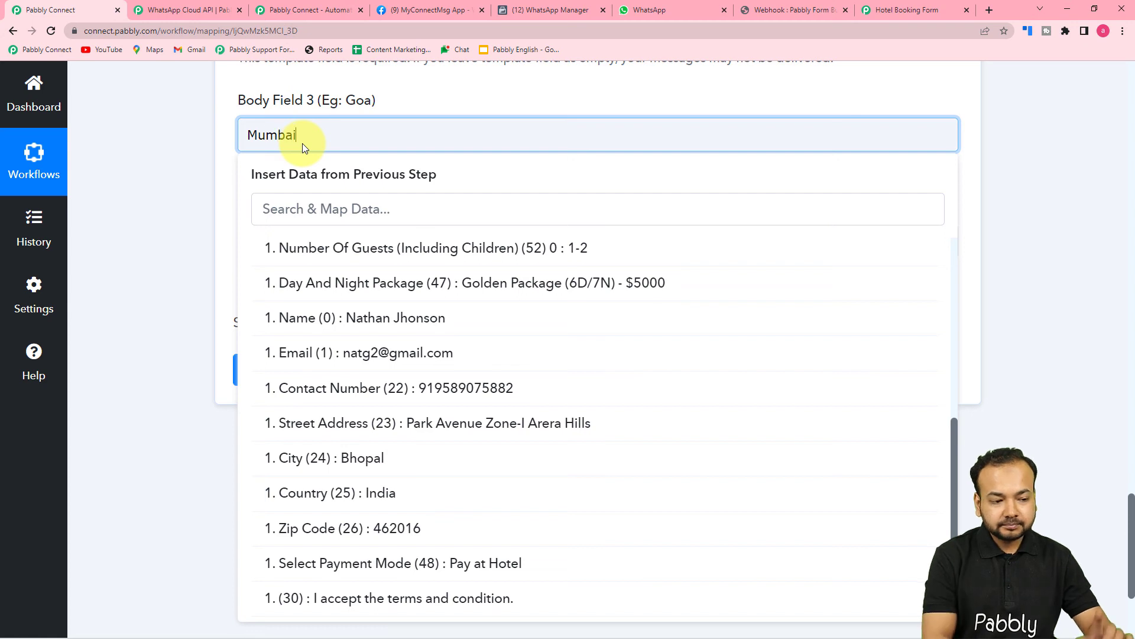
click(201, 155)
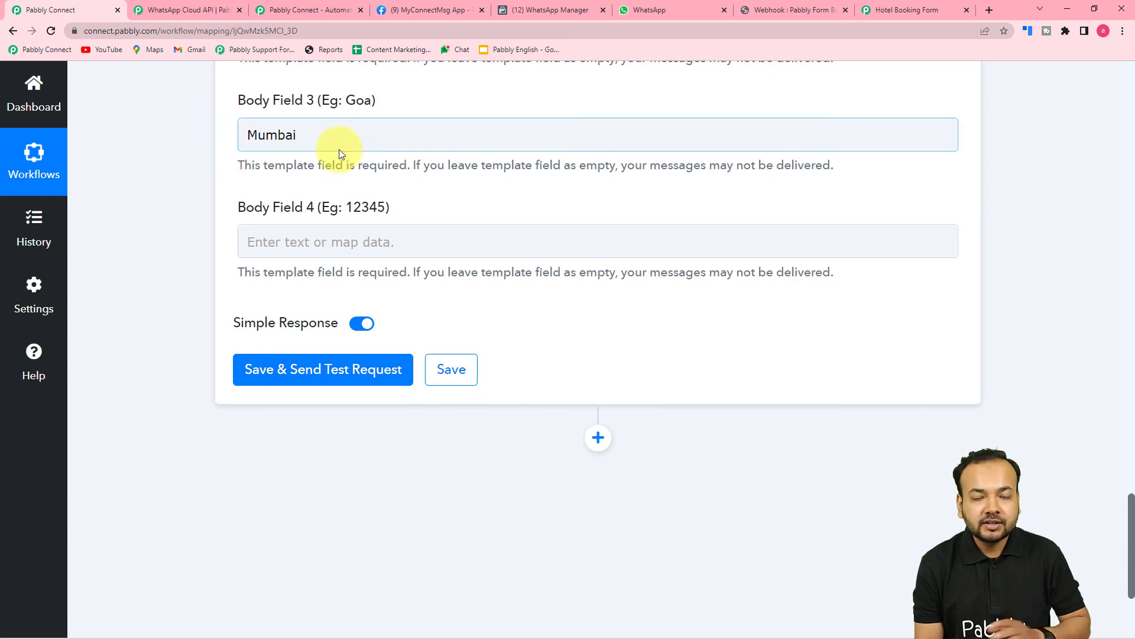
Map Body Field 4 to the form submission's Ticket Id.
scroll(340, 154, down, 1)
scroll(286, 183, up, 1)
click(367, 270)
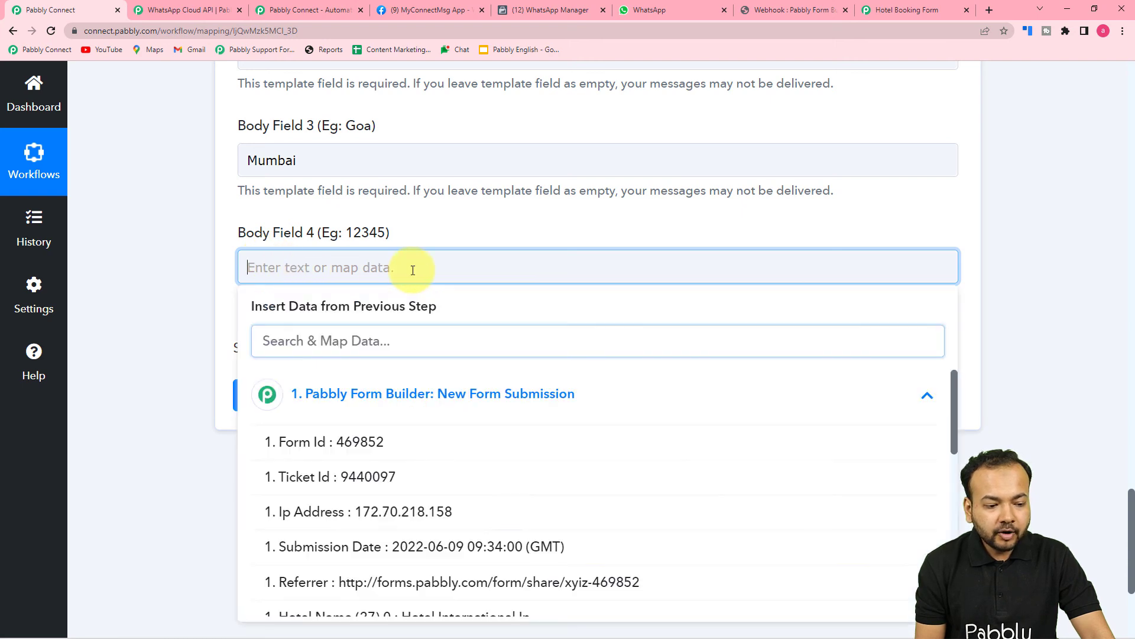
click(413, 270)
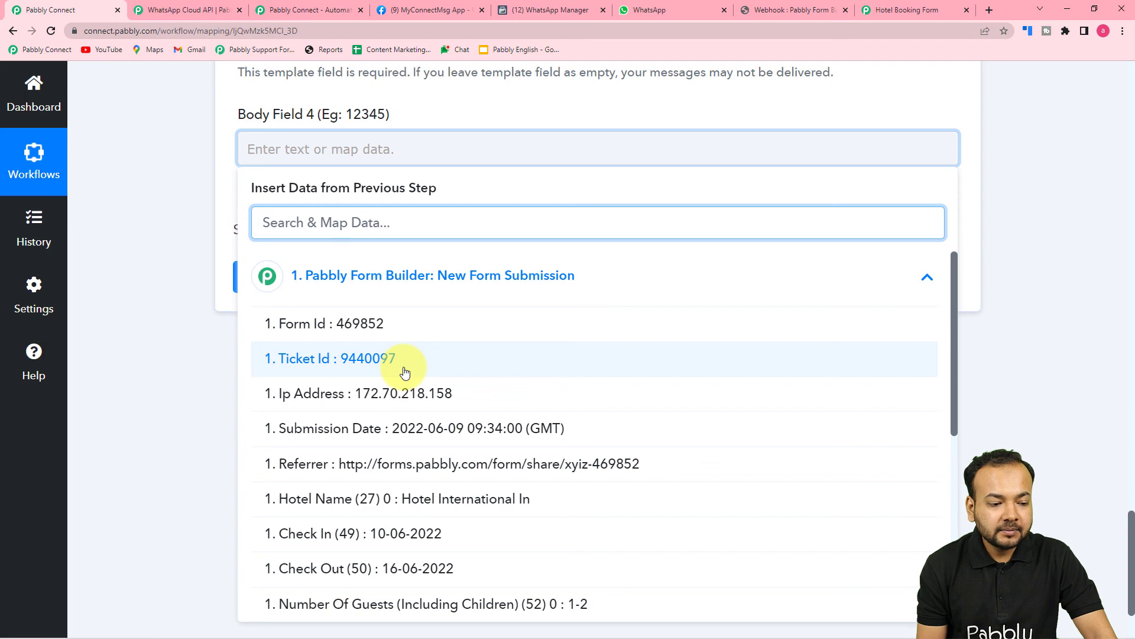
click(314, 363)
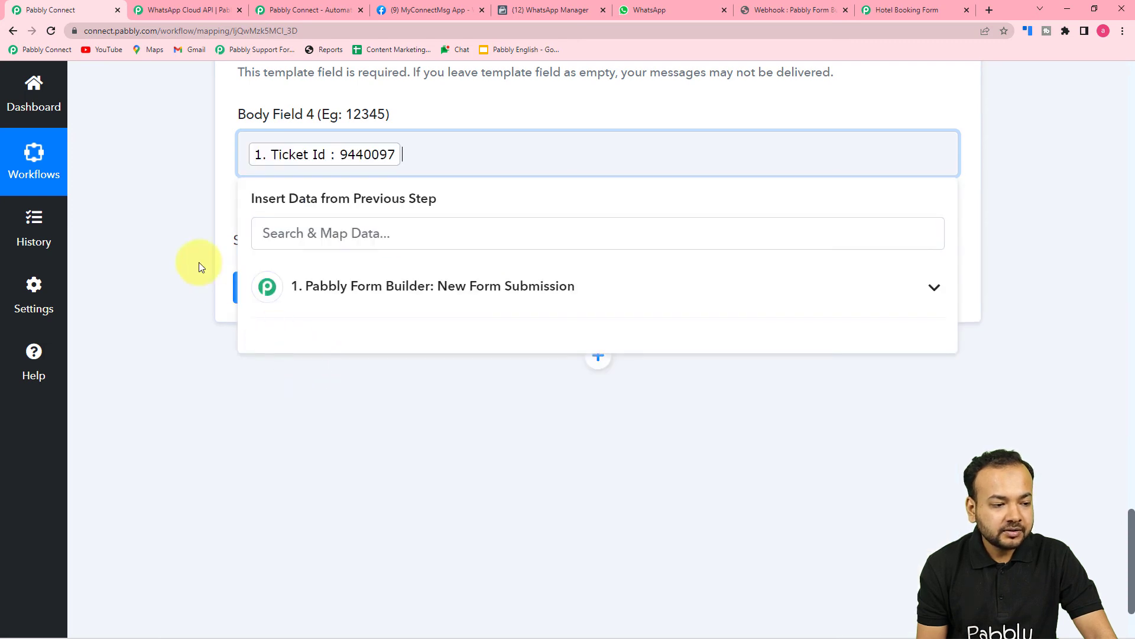
click(198, 261)
scroll(198, 261, up, 4)
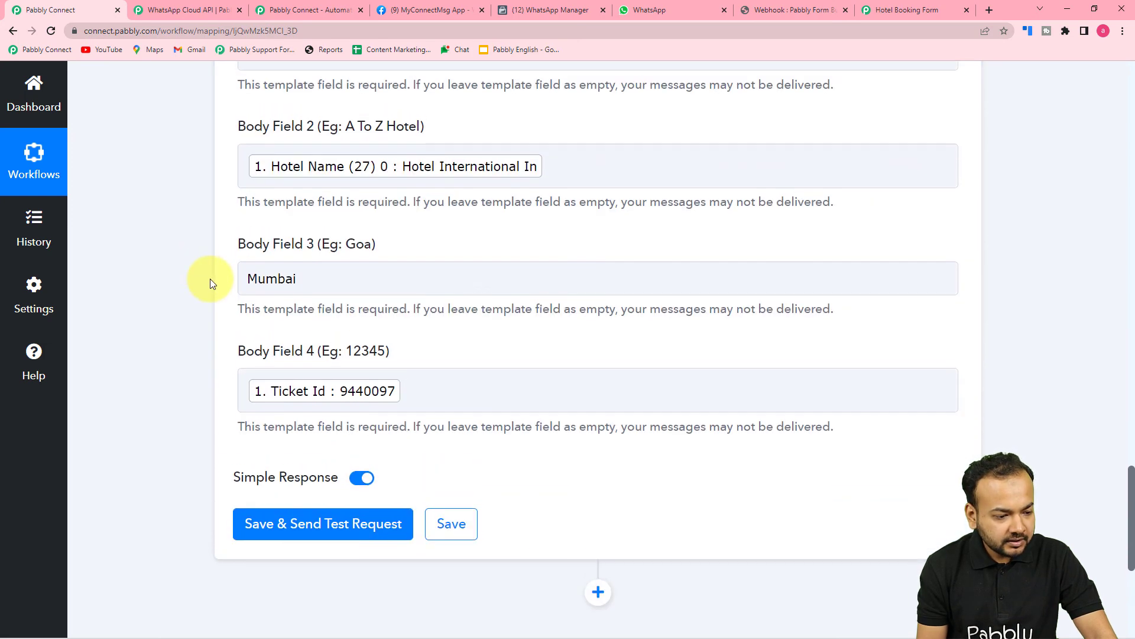
scroll(211, 278, up, 1)
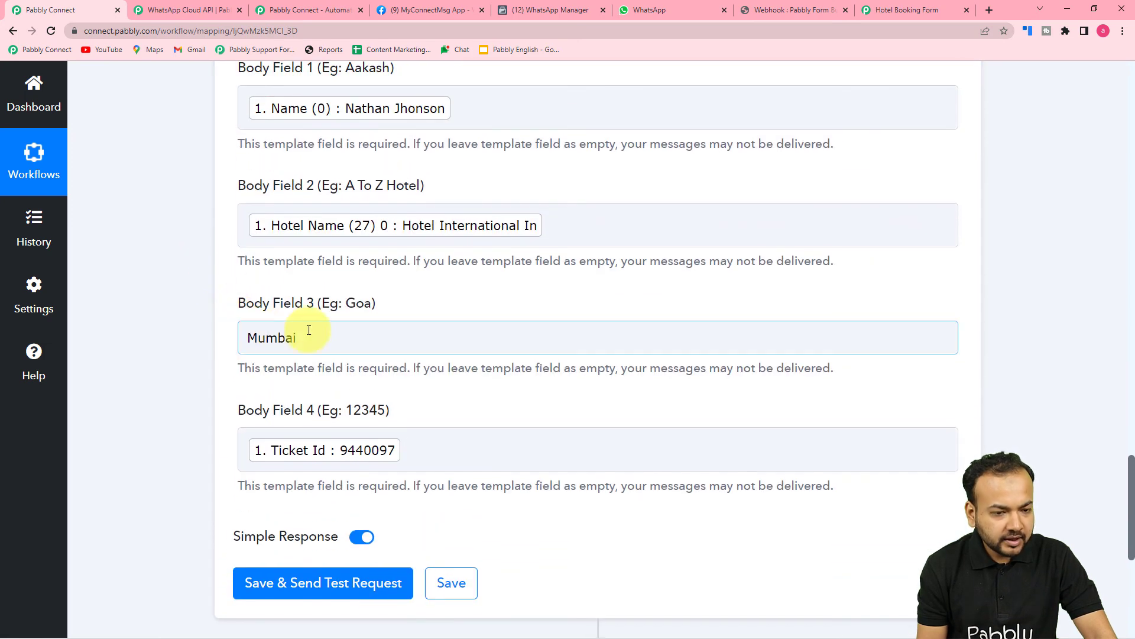
Check the hotel booking template's body placeholders in WhatsApp Manager, then resume the Pabbly Connect mapping.
click(766, 12)
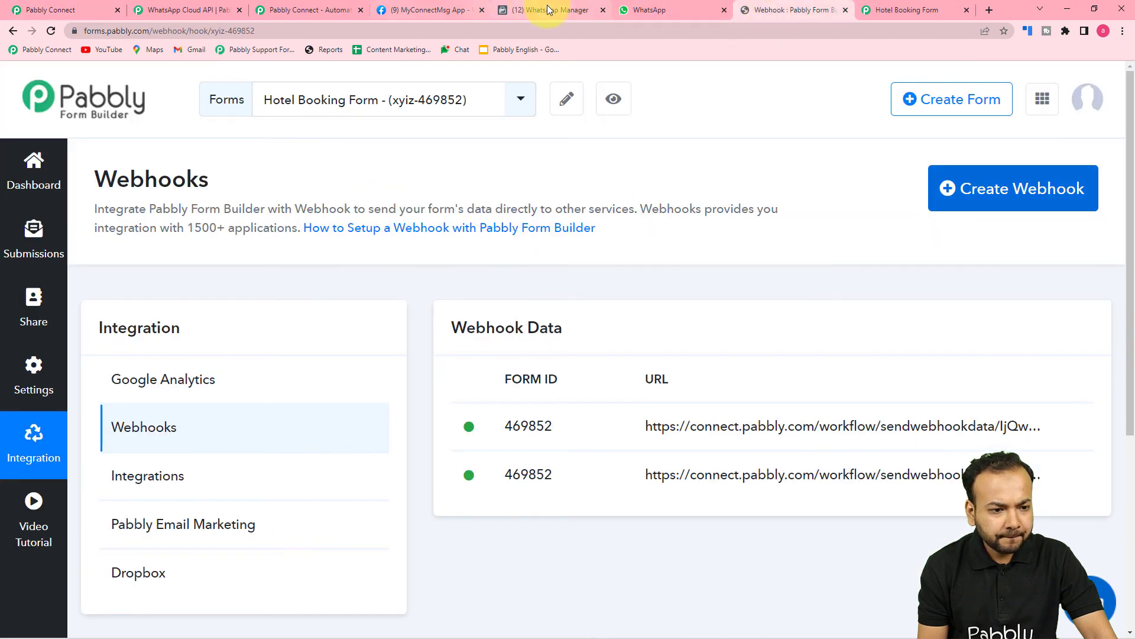
click(548, 10)
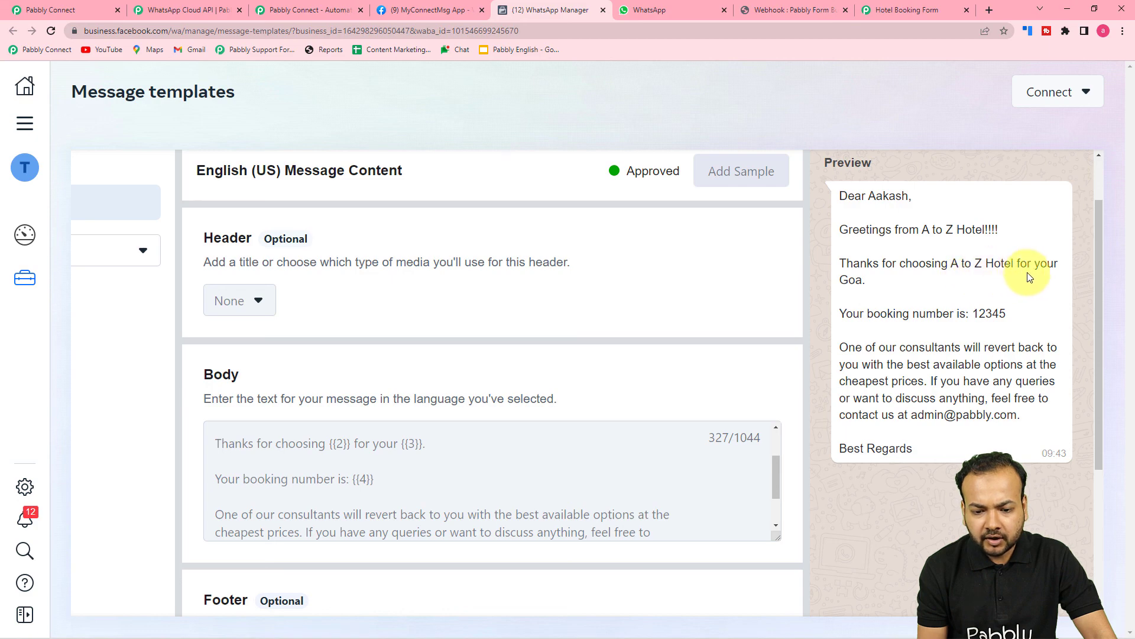
scroll(629, 178, down, 1)
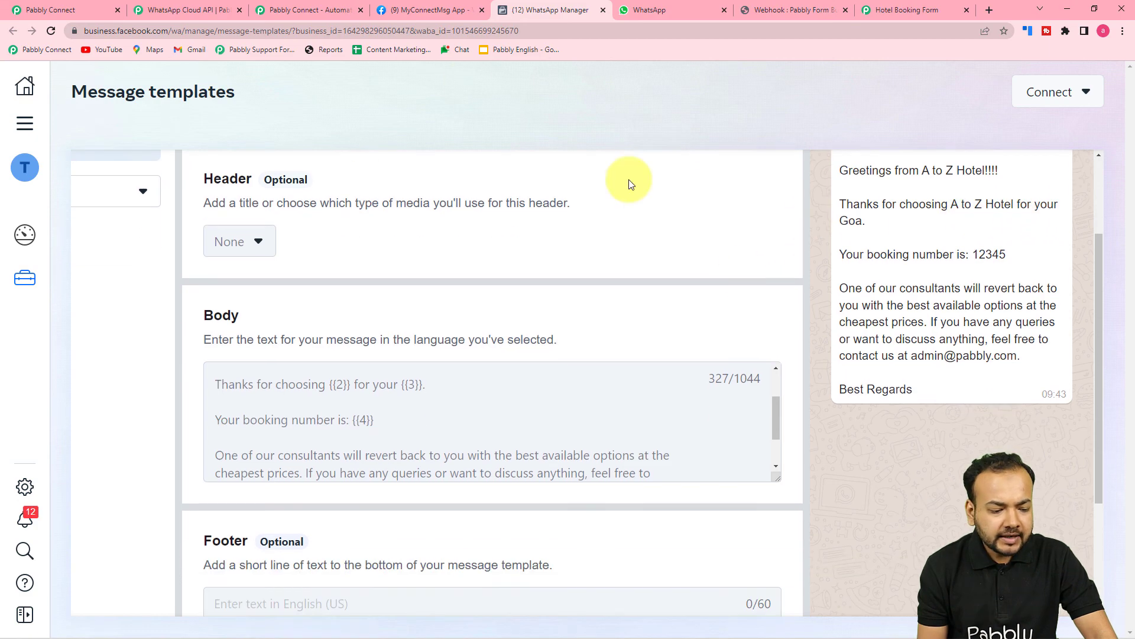
click(100, 8)
click(305, 337)
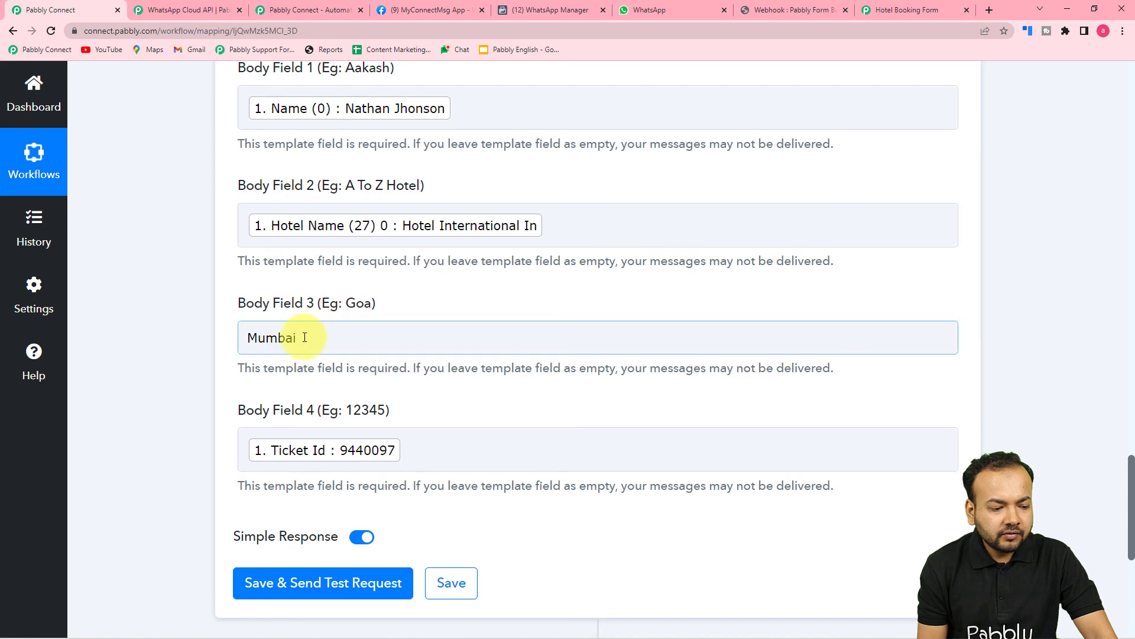
Edit Body Field 3 to read 'Stay in Mumbai.', then bring up WhatsApp Web.
click(249, 341)
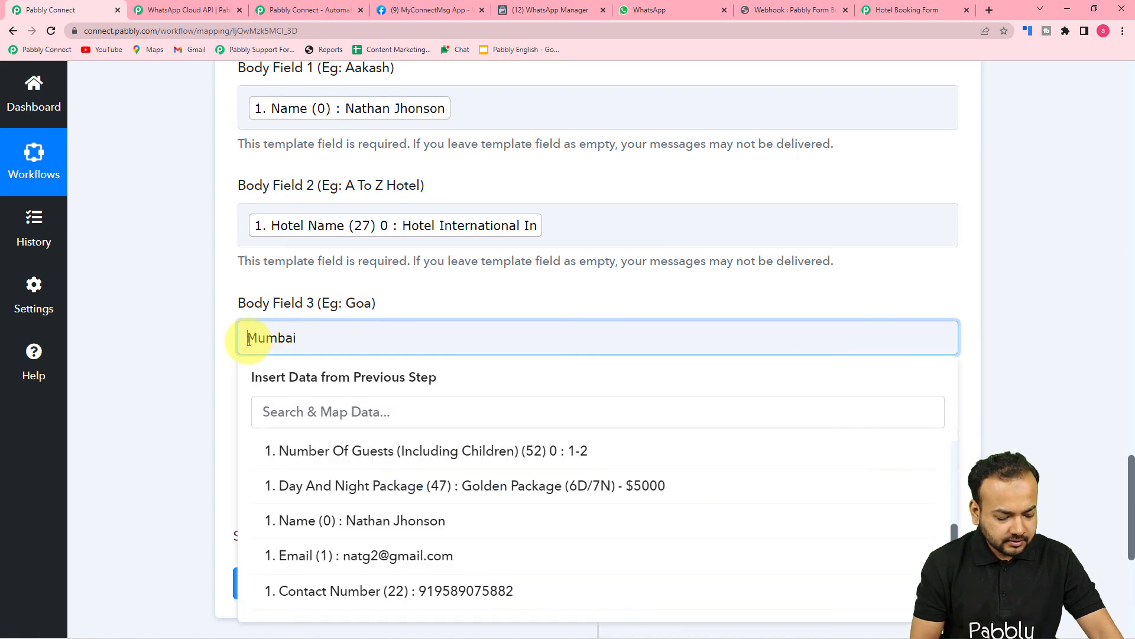
text(Stay u)
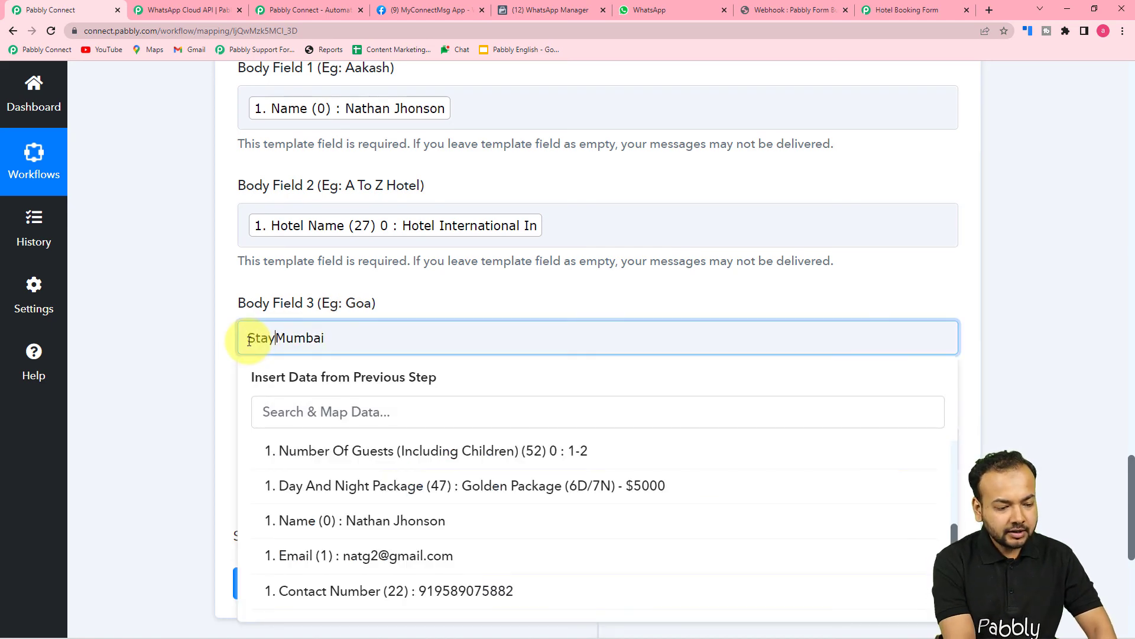
text(in)
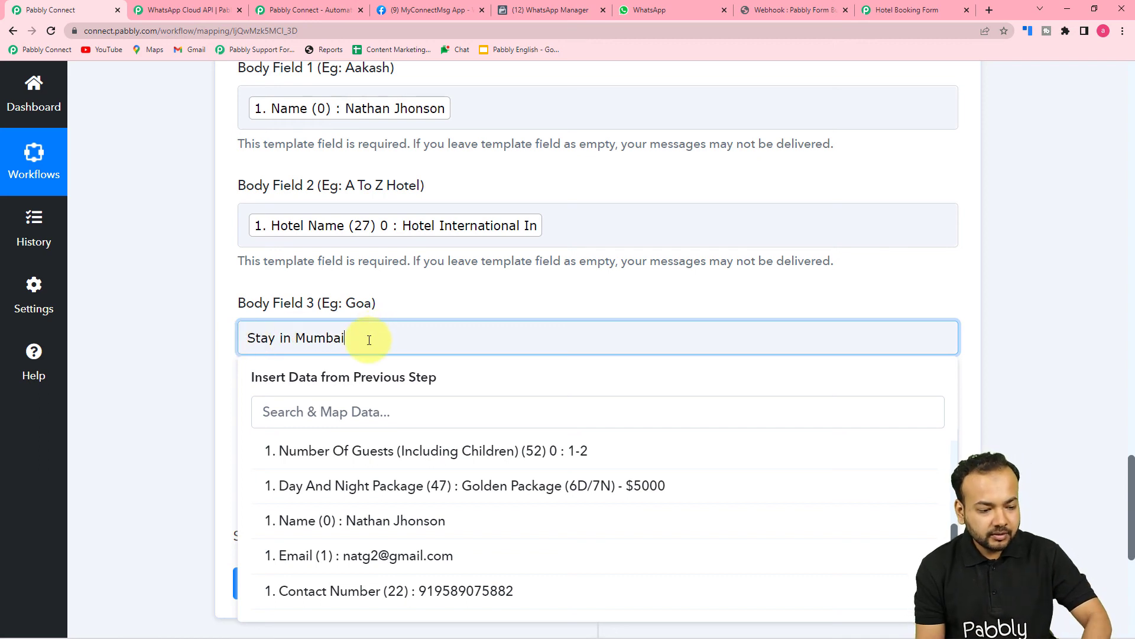
click(79, 282)
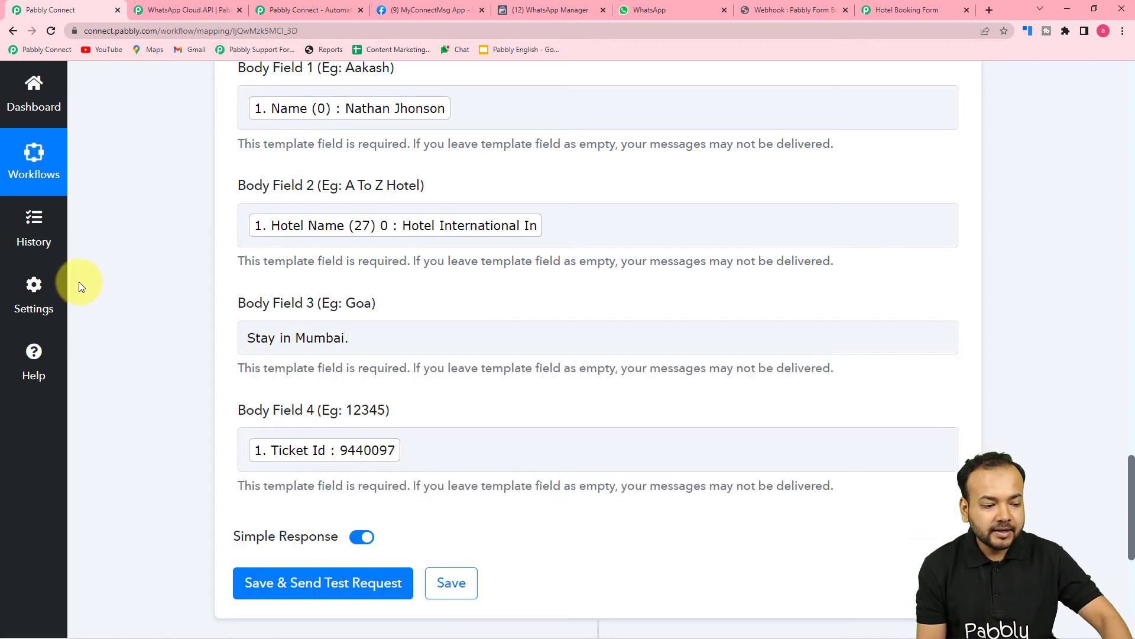
scroll(88, 281, down, 1)
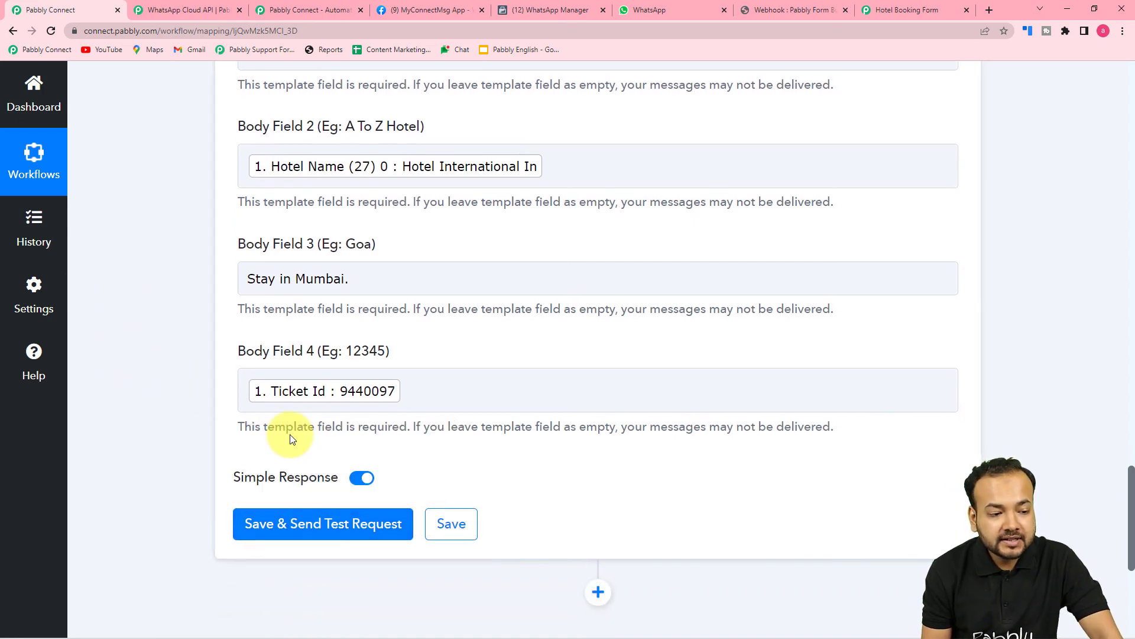
scroll(290, 434, up, 6)
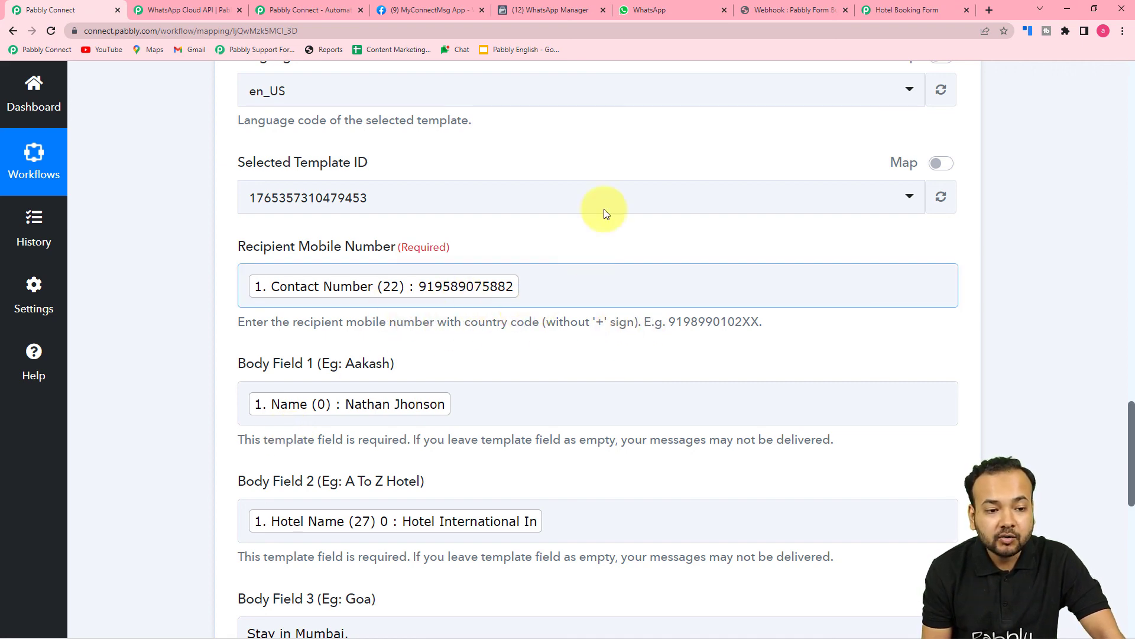
click(642, 6)
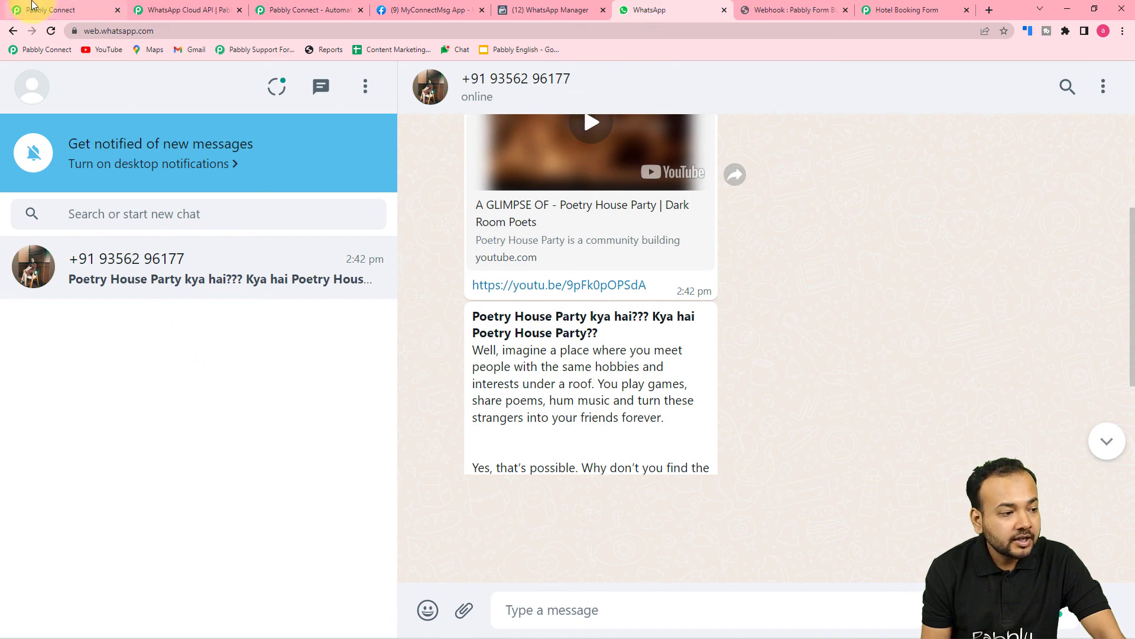
Save the send-template step and send a test request, getting a WhatsApp response with a message ID.
click(38, 10)
scroll(201, 235, down, 10)
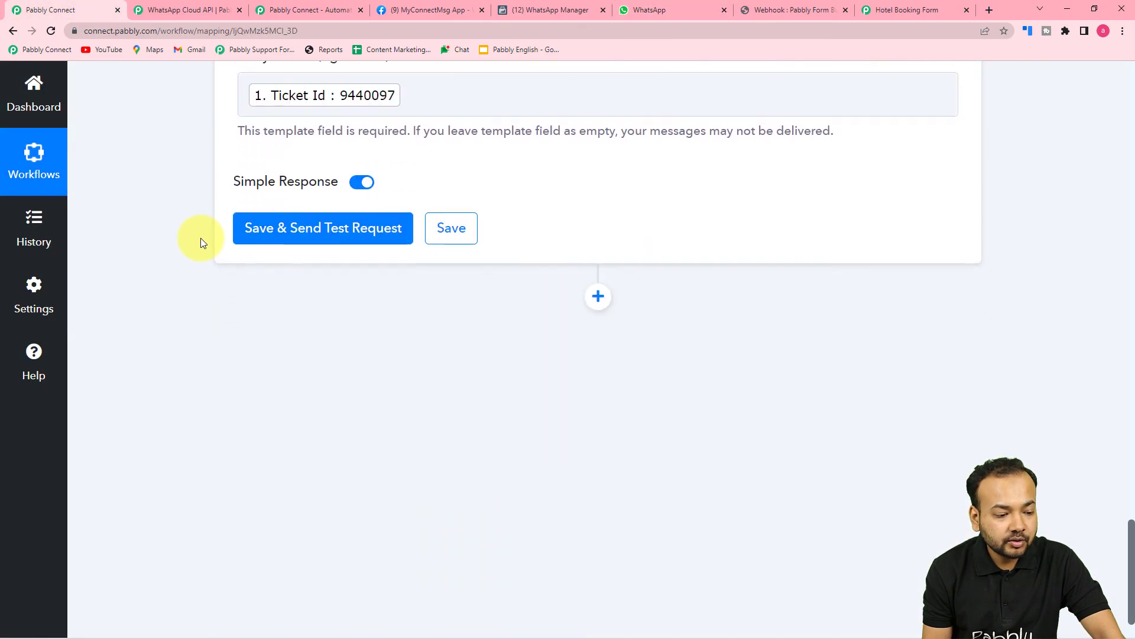
click(285, 243)
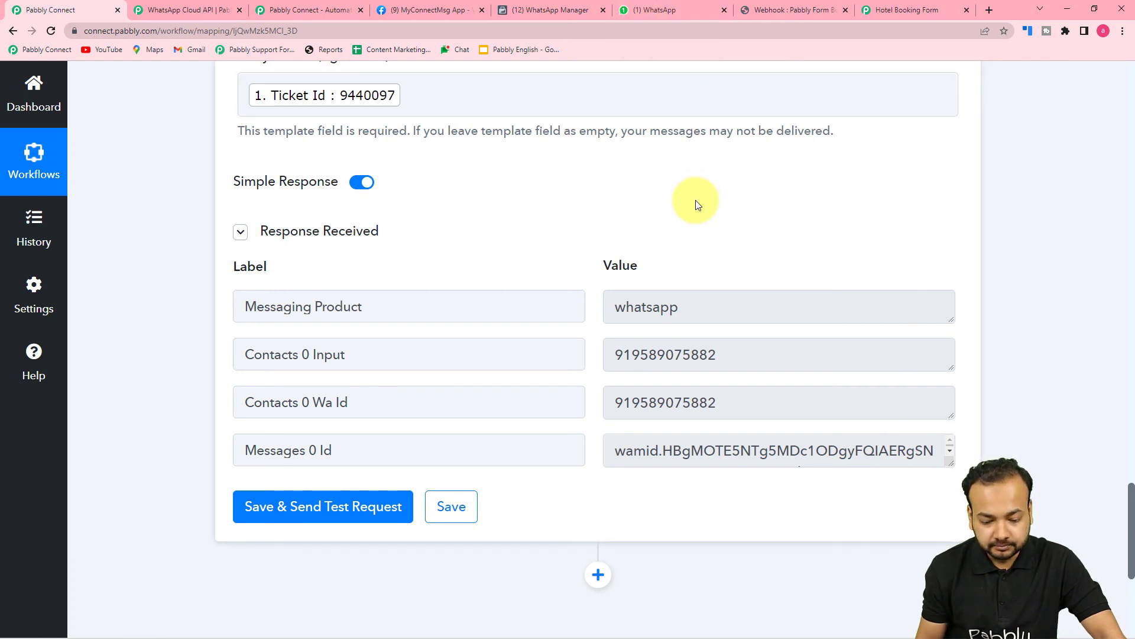
key(ctrl+6)
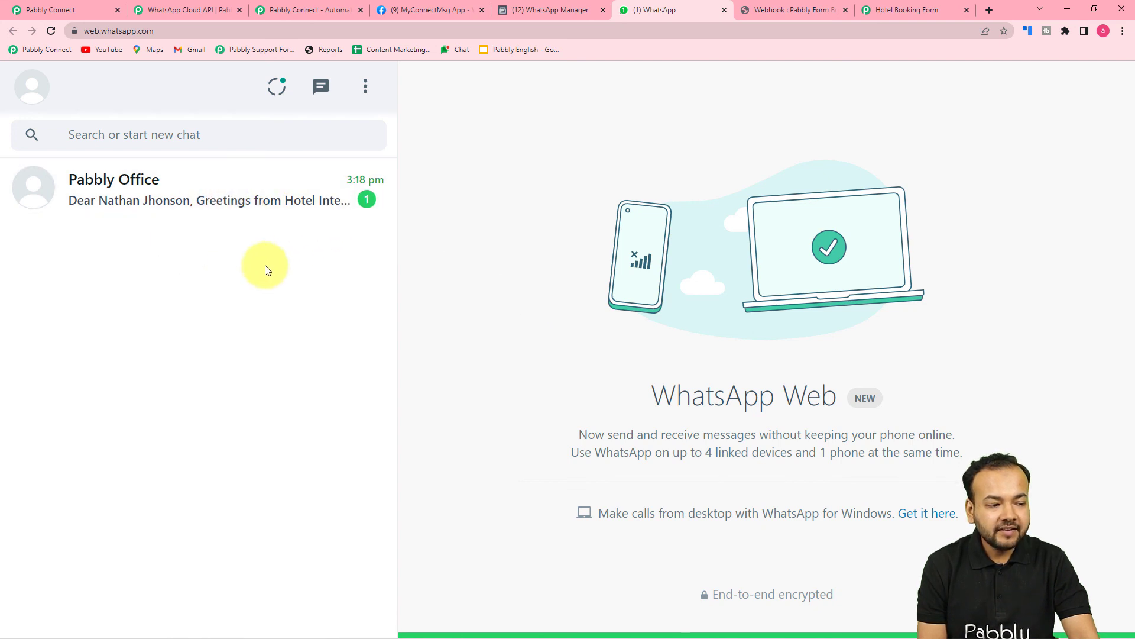
Open the Pabbly Office chat and compare its booking confirmation with the template in WhatsApp Manager.
click(251, 210)
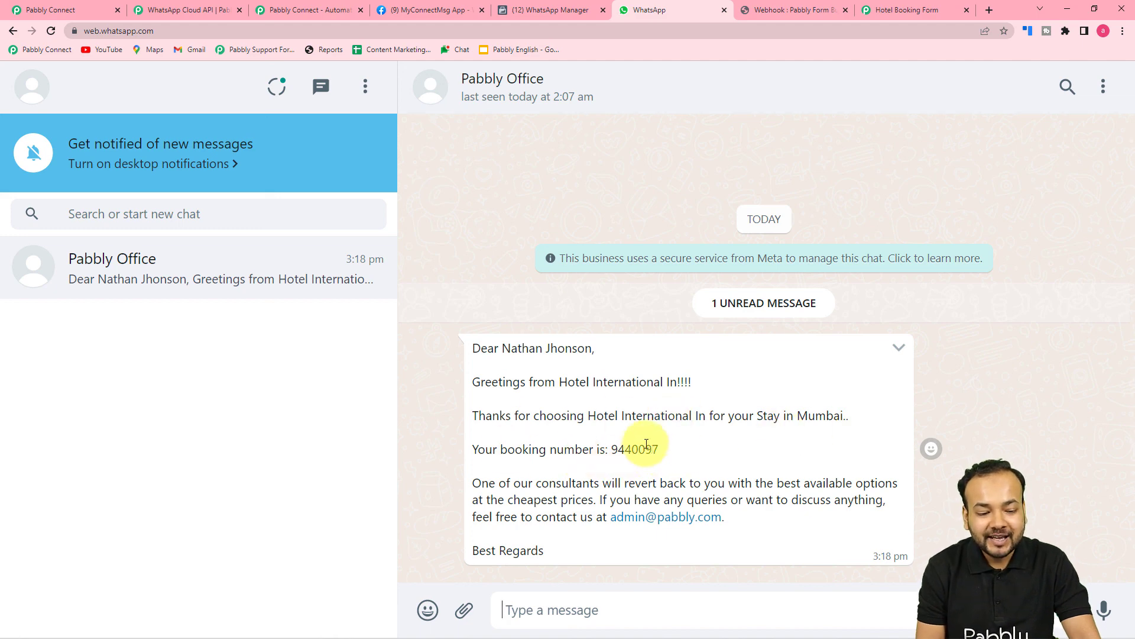
click(532, 10)
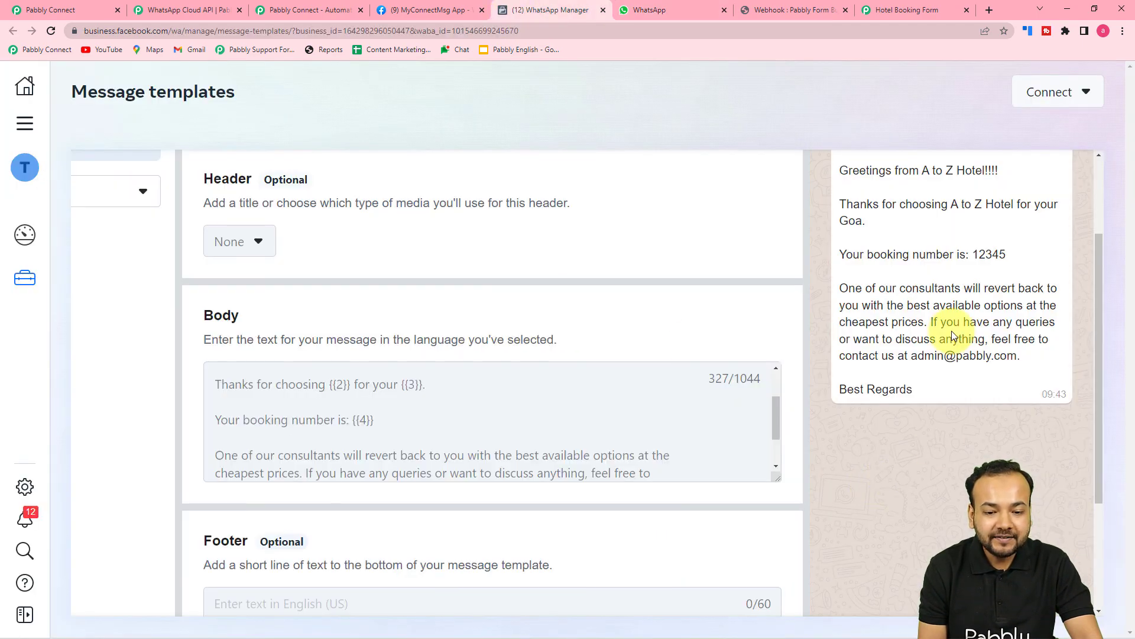
scroll(952, 331, up, 2)
scroll(372, 519, down, 2)
scroll(371, 519, up, 2)
scroll(371, 519, down, 1)
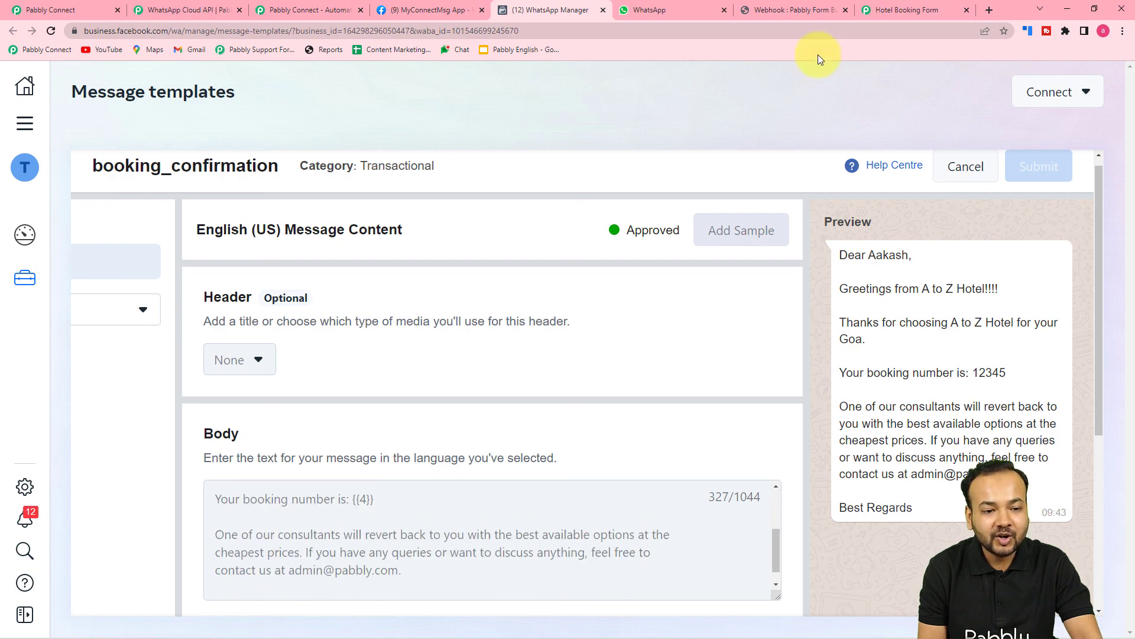
click(689, 12)
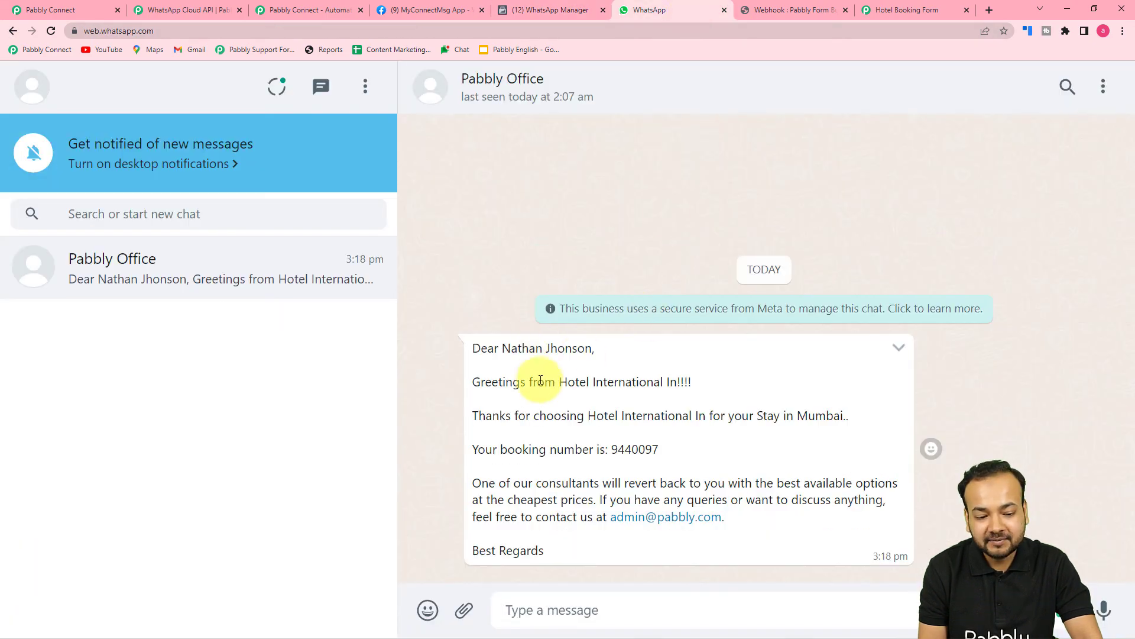
click(76, 6)
scroll(367, 291, up, 8)
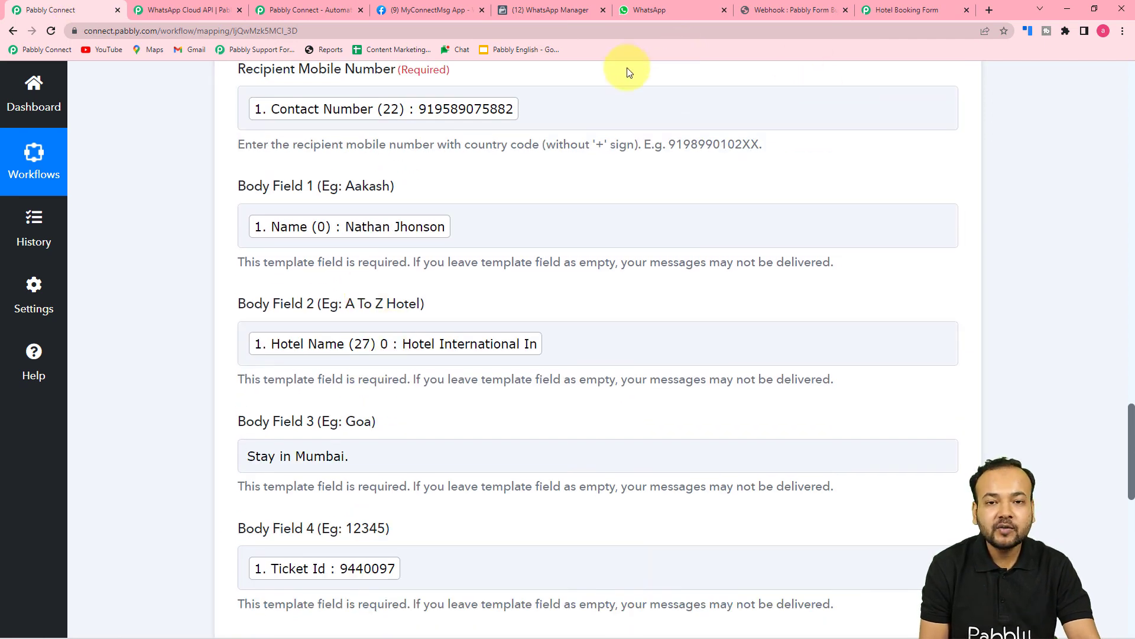
Collapse the Form Builder trigger and Send Template Message action, rechecking the delivered WhatsApp message.
click(654, 12)
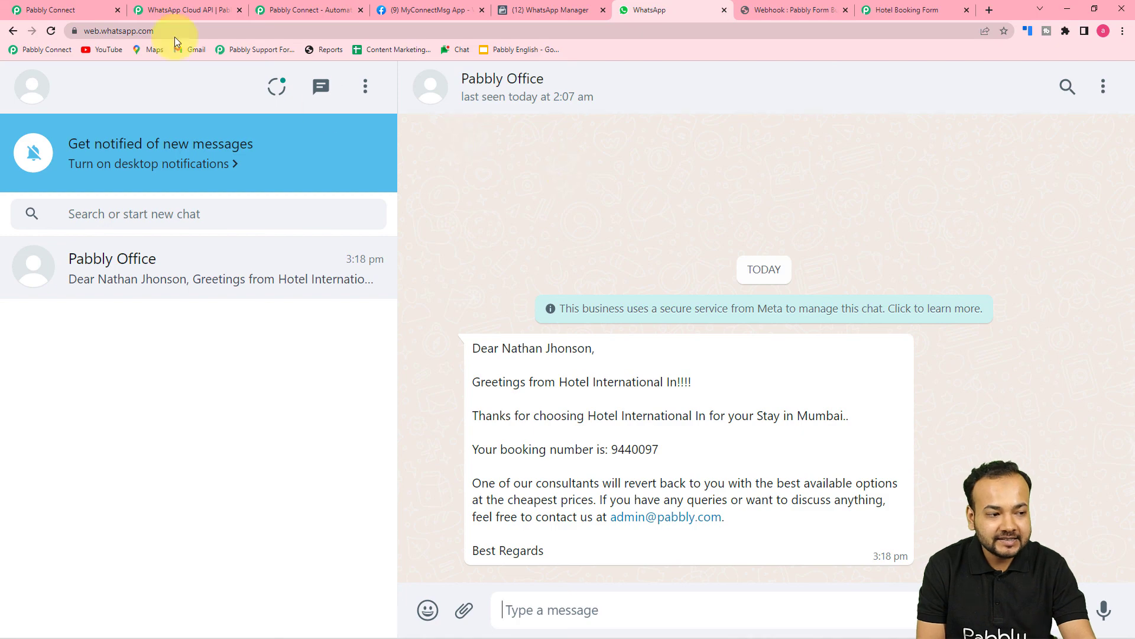
click(97, 10)
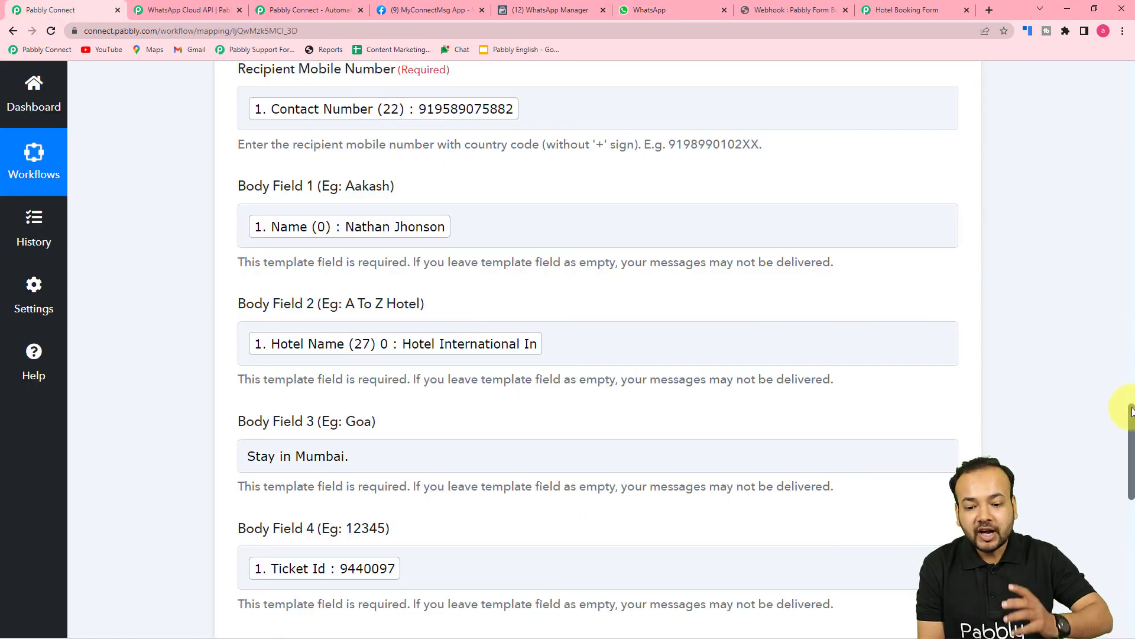
drag(1130, 412, 1104, 87)
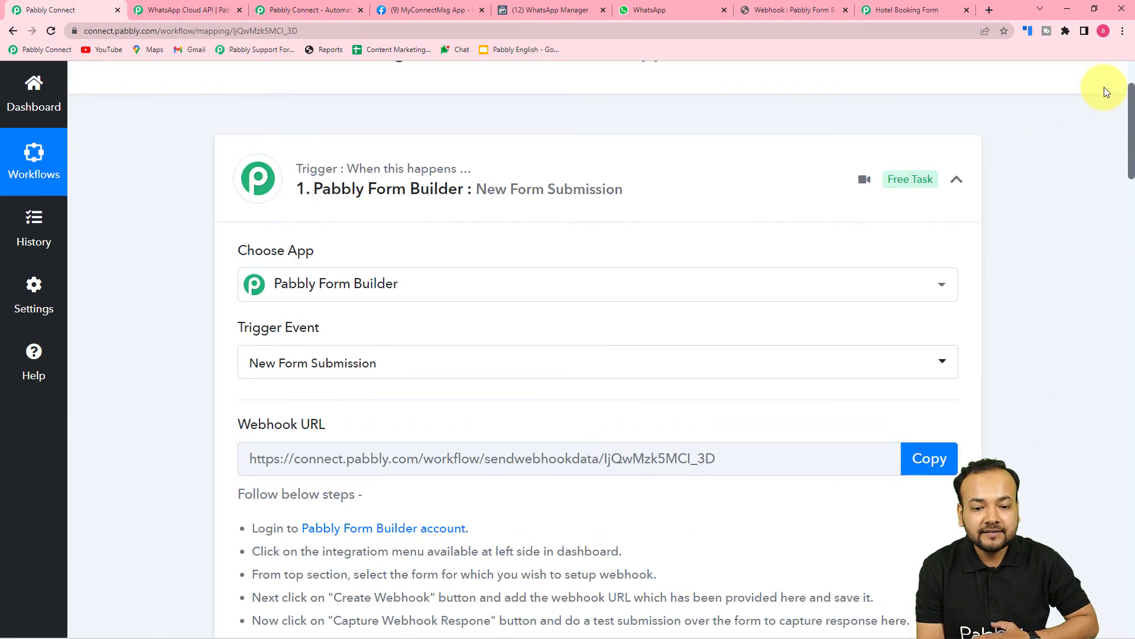
click(959, 184)
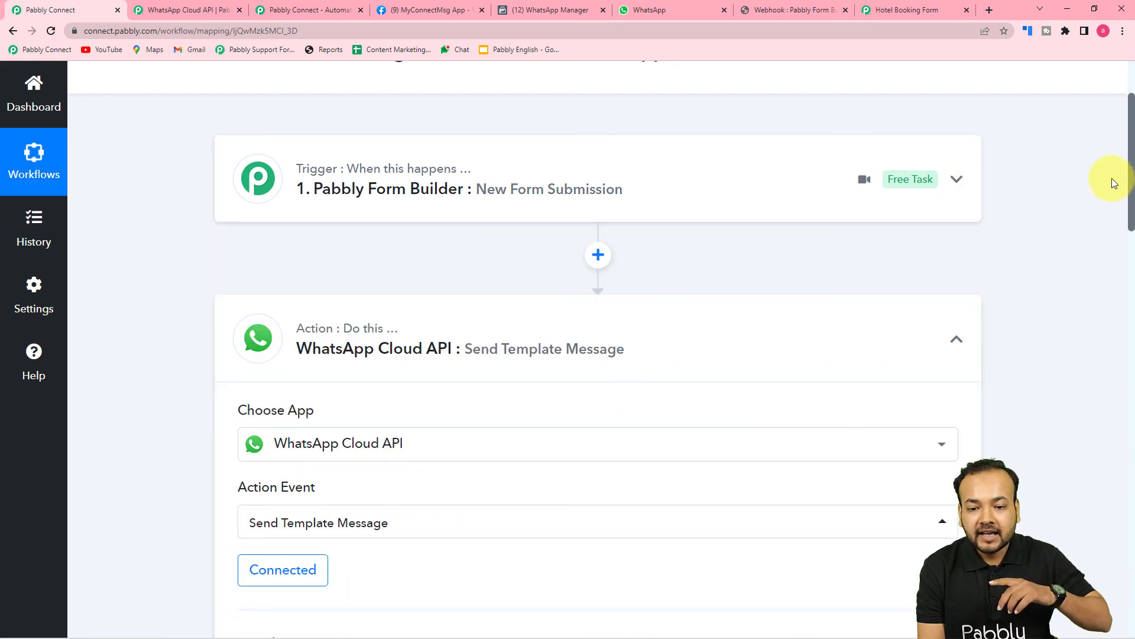
click(957, 340)
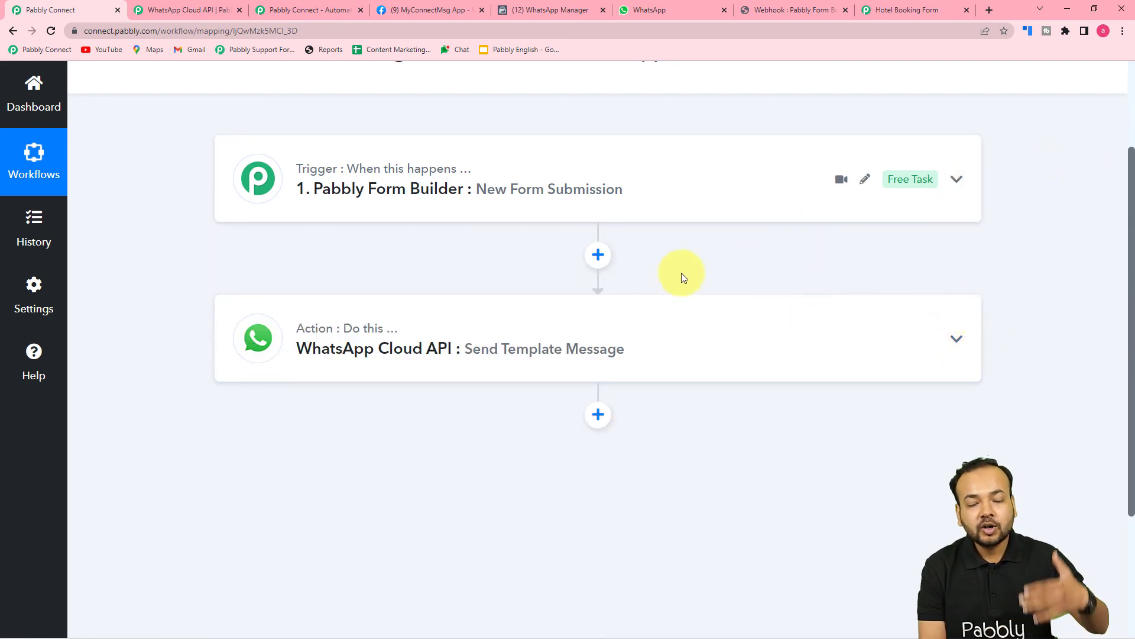
click(673, 8)
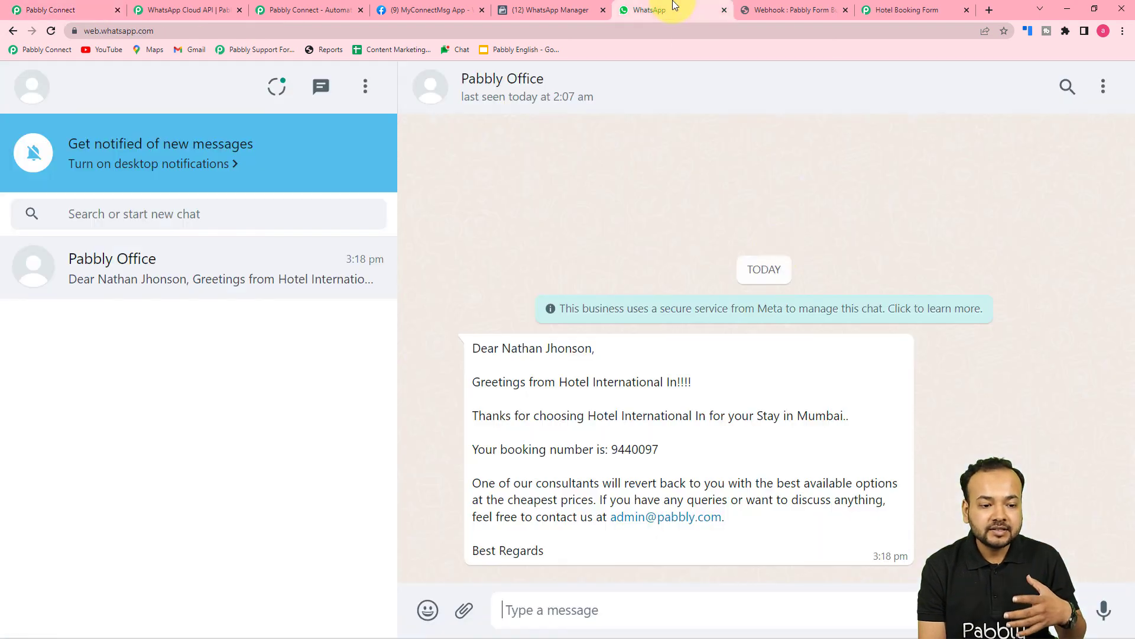
click(83, 10)
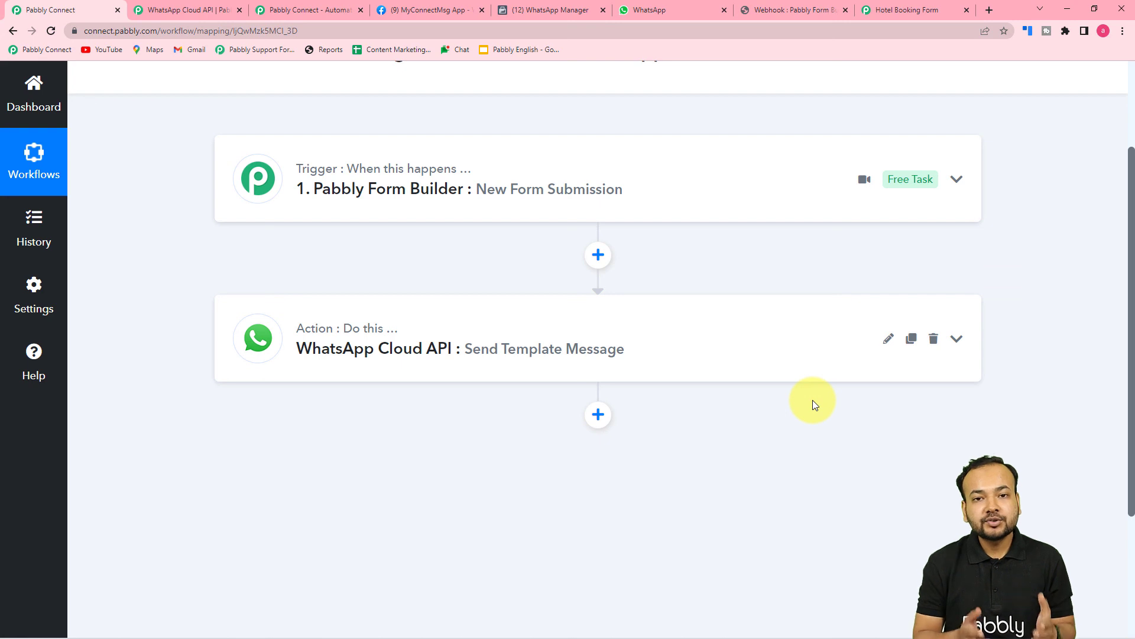